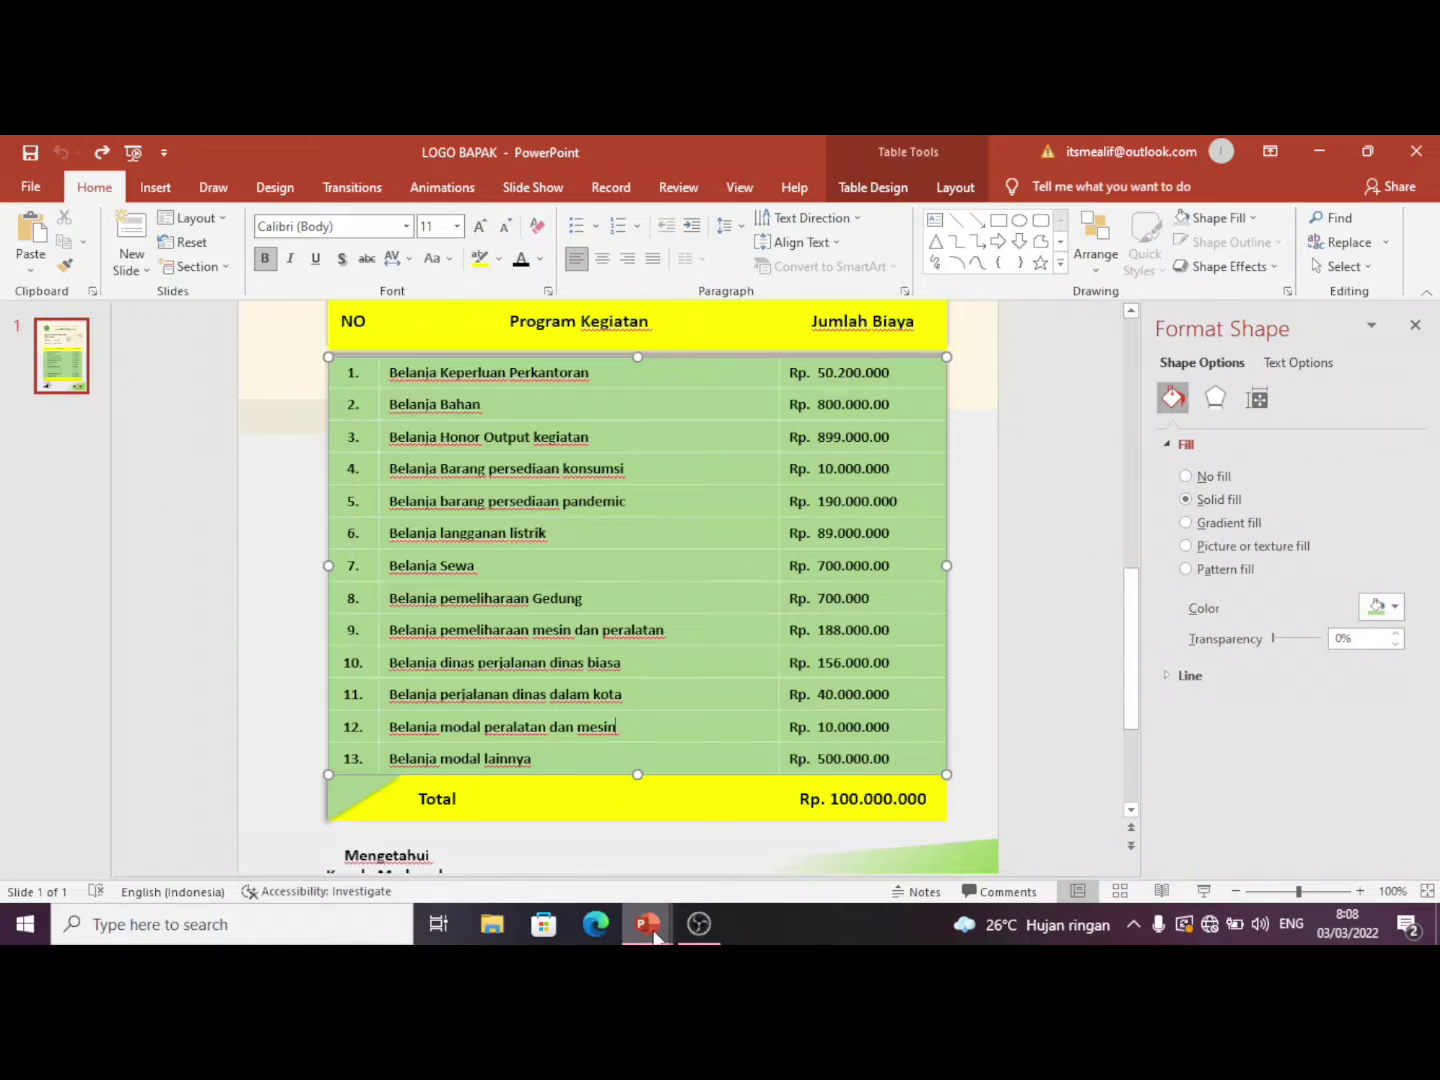
# Step: Examine the header, expense rows and total row of the reference budget table in the LOGO BAPAK presentation
pyautogui.click(967, 593)
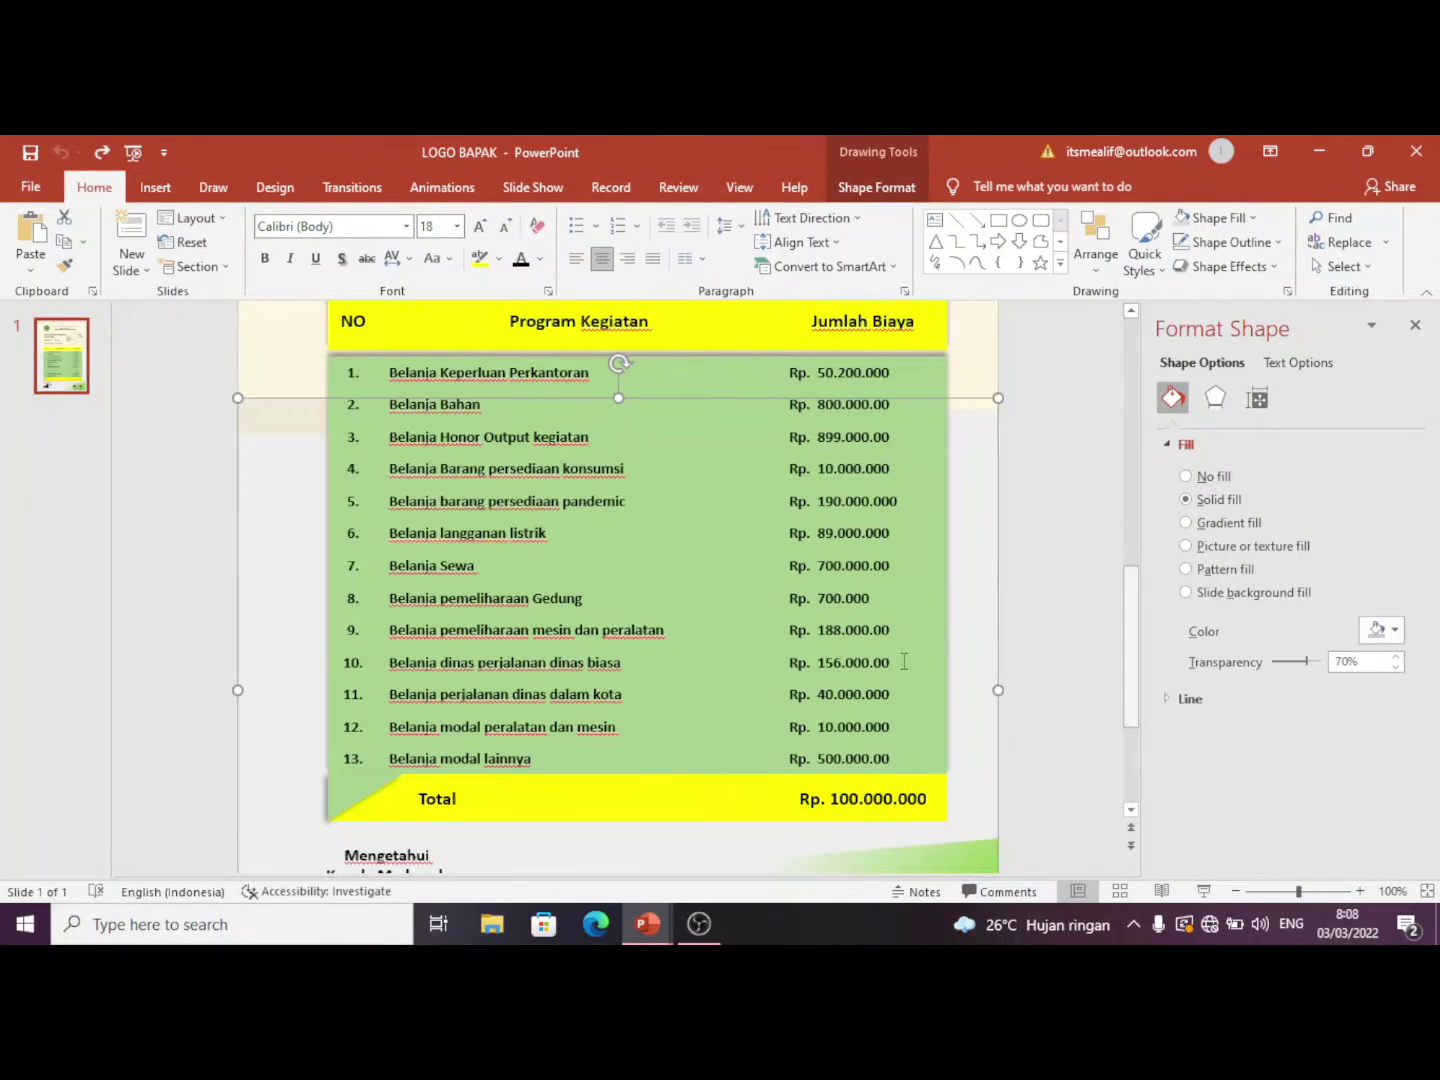
pyautogui.click(642, 716)
pyautogui.click(688, 799)
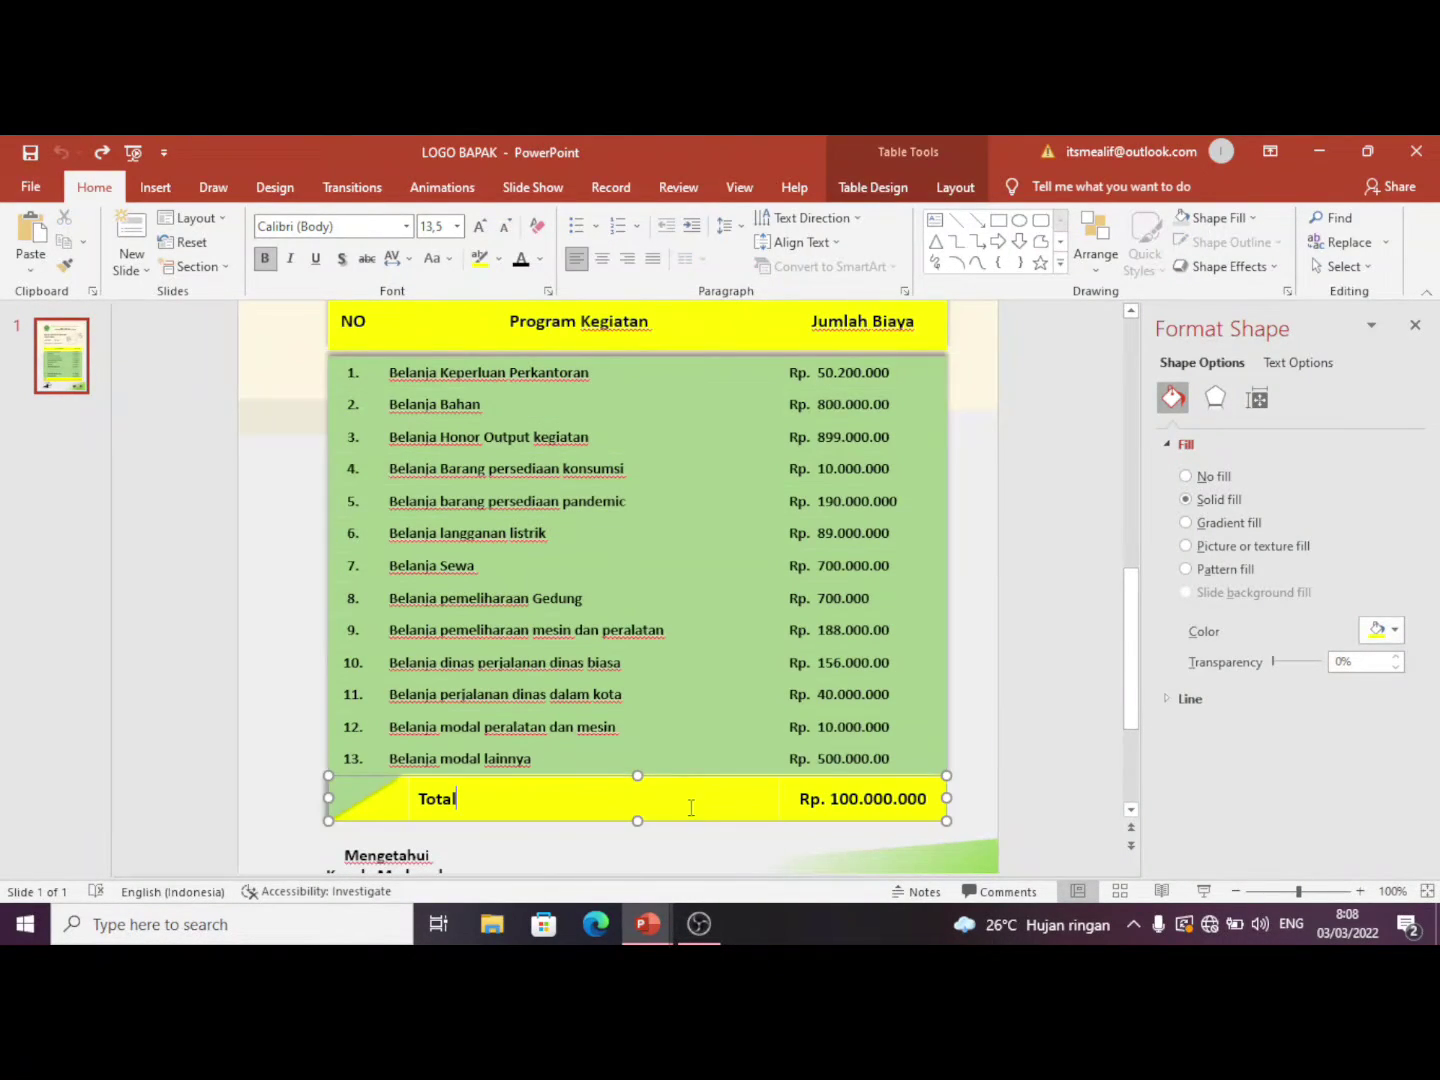
pyautogui.click(751, 662)
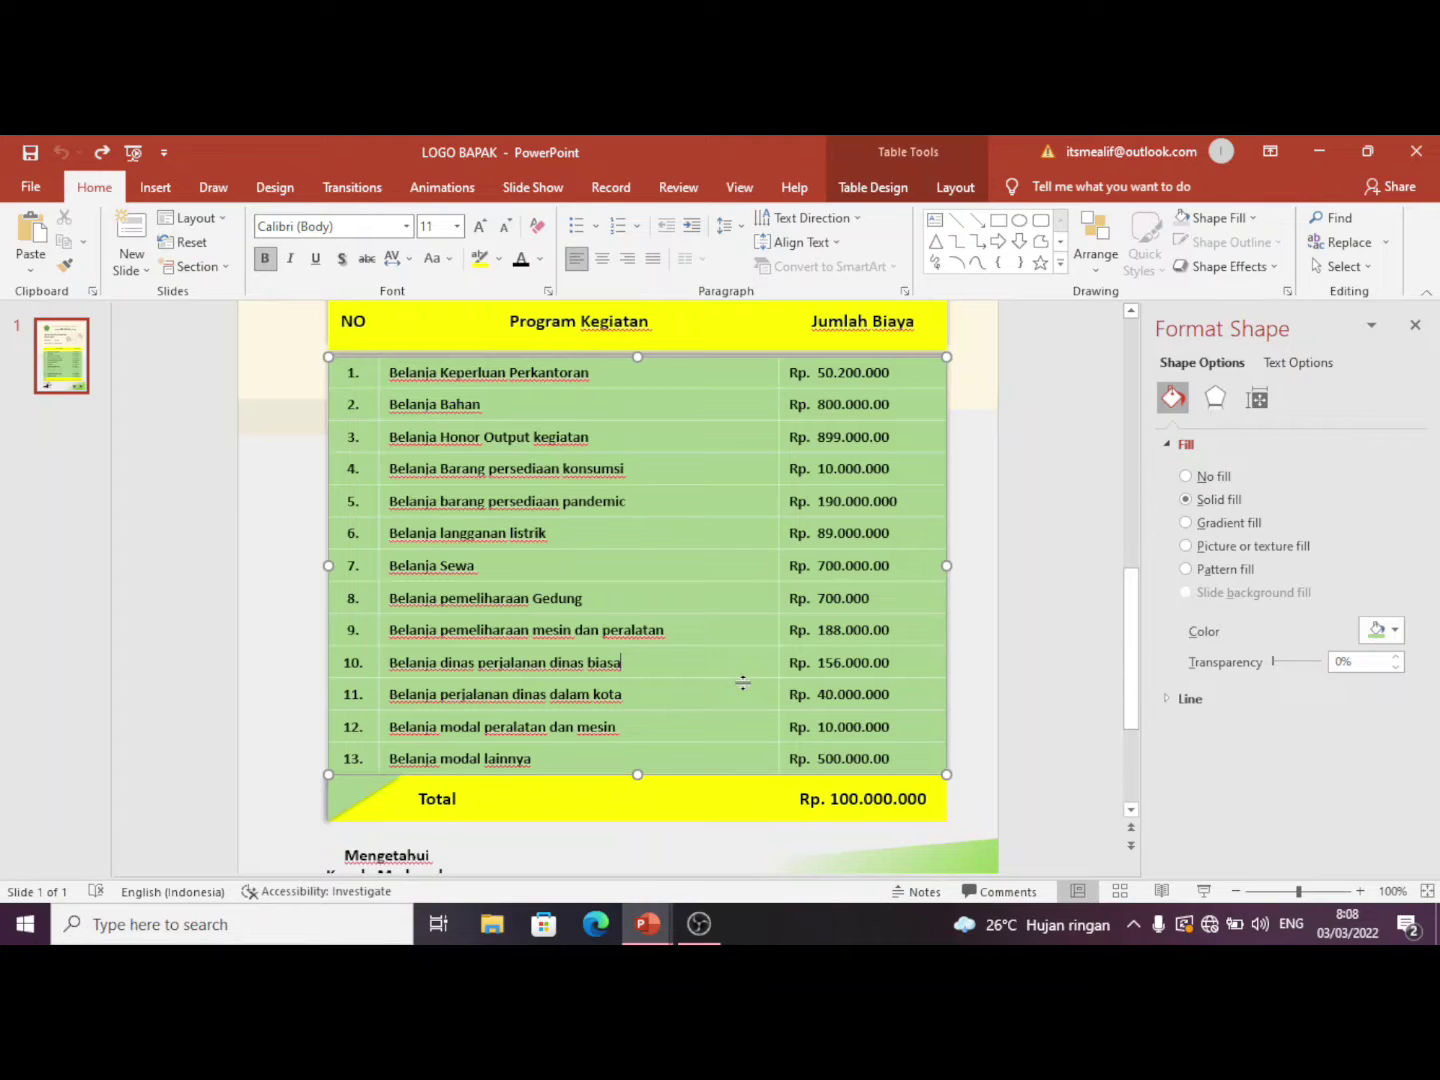
pyautogui.click(709, 337)
pyautogui.click(690, 532)
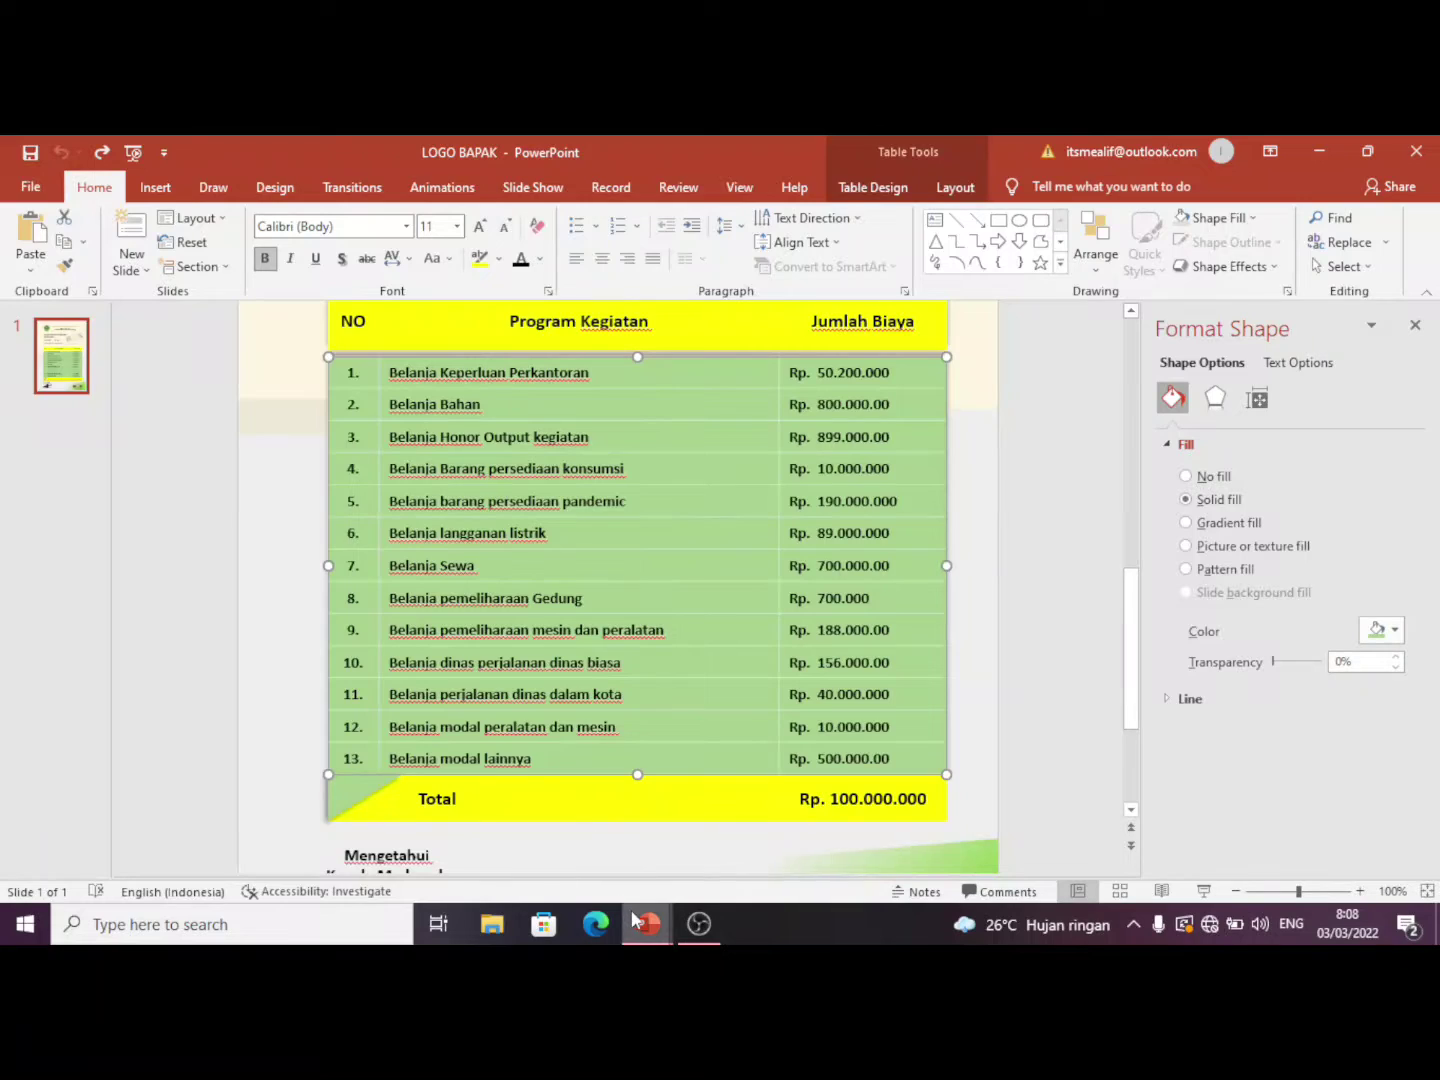
pyautogui.click(1070, 514)
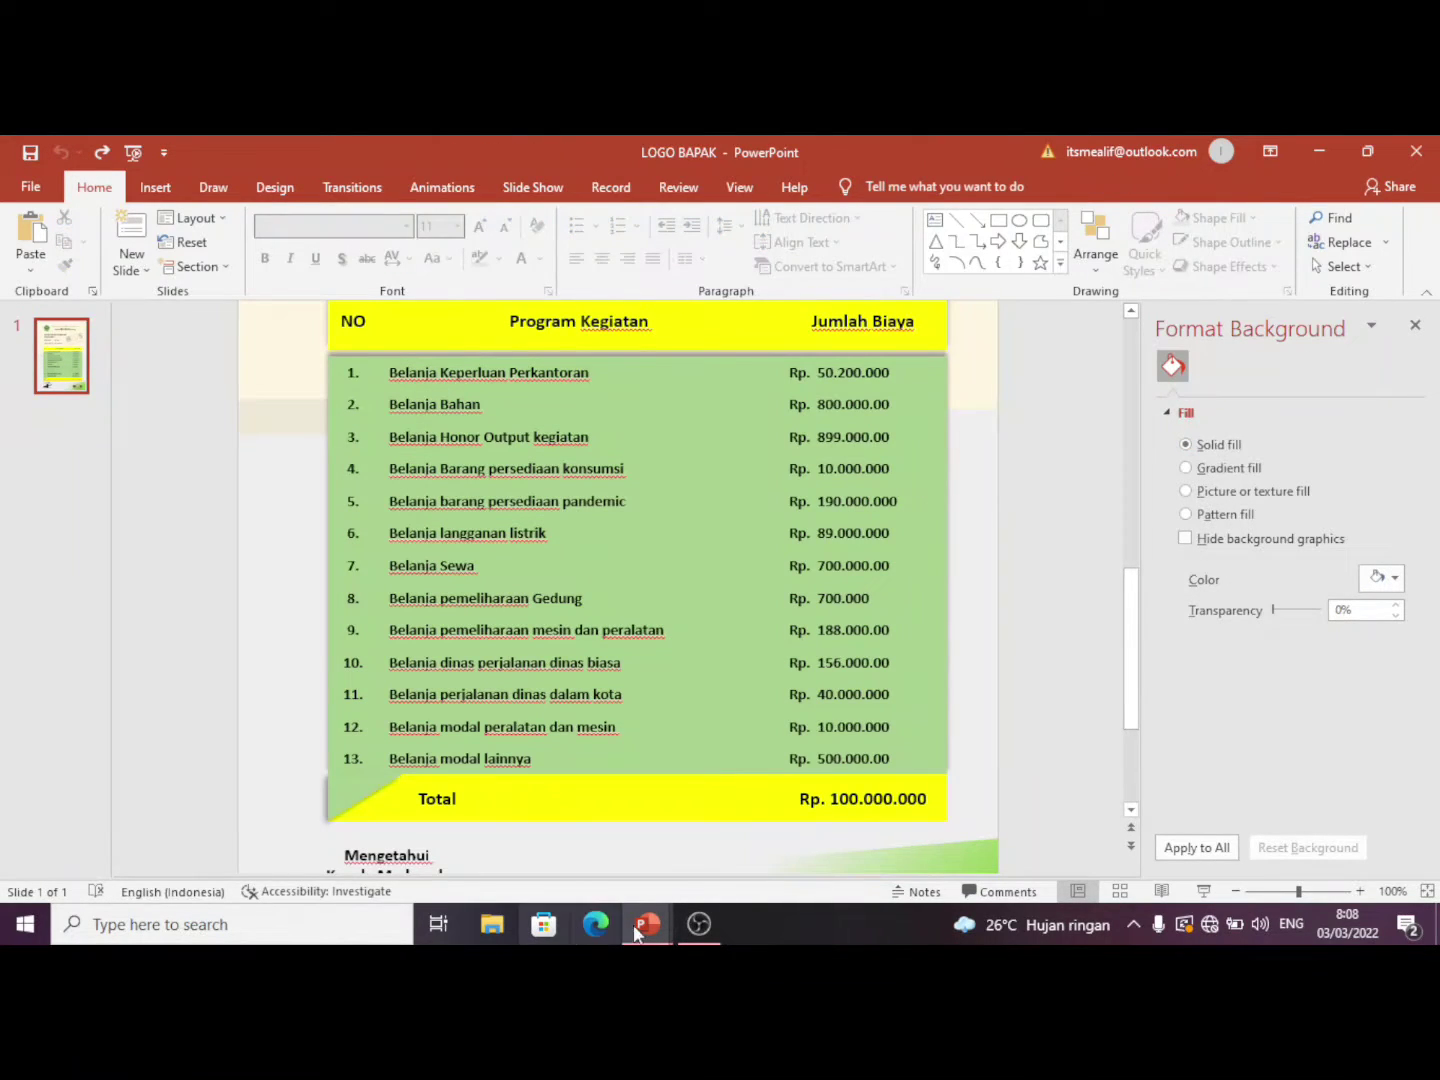
# Step: Switch to Presentation1 and insert a table with 3 columns and 13 rows
pyautogui.moveTo(641, 930)
pyautogui.click(752, 845)
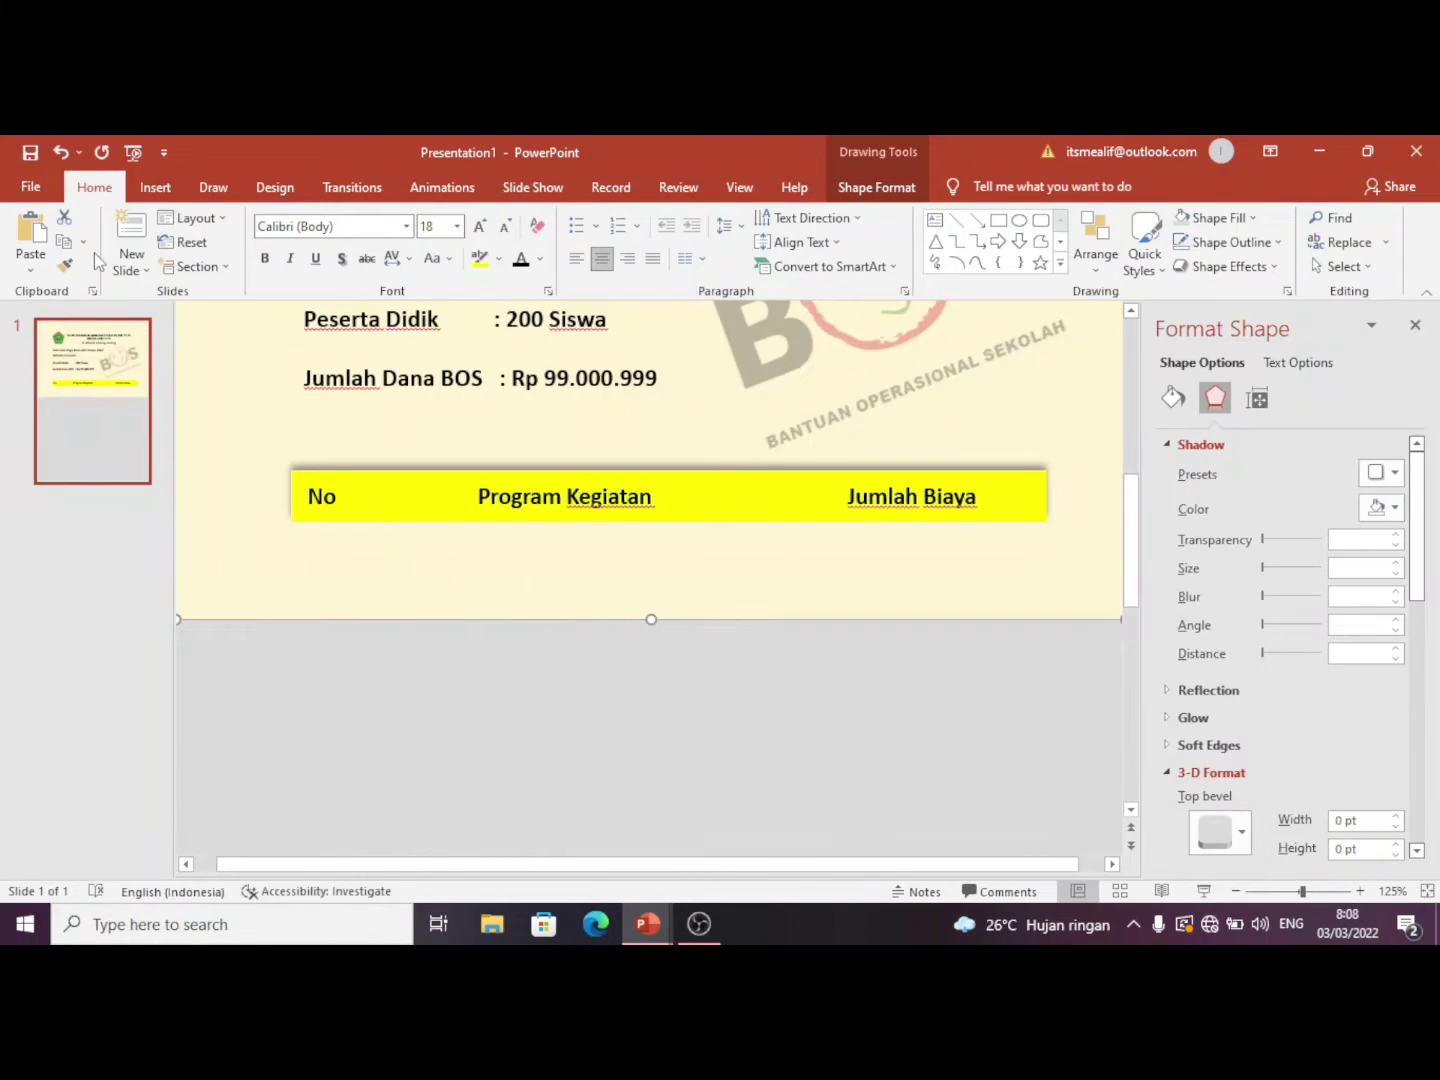
pyautogui.click(157, 190)
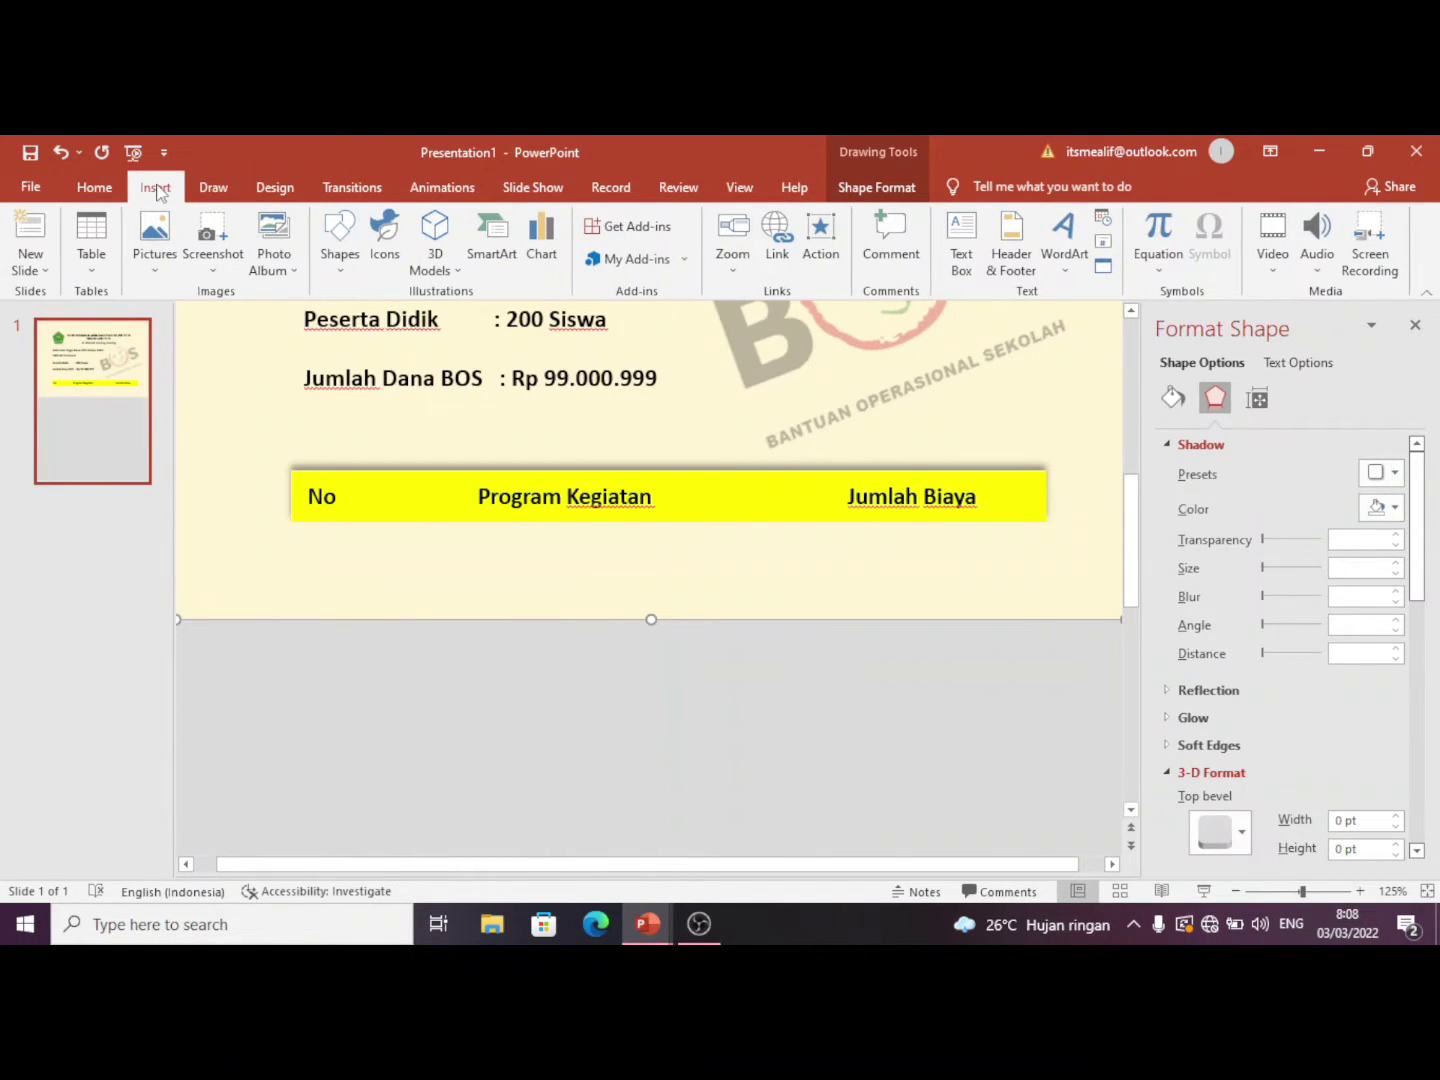
pyautogui.click(98, 279)
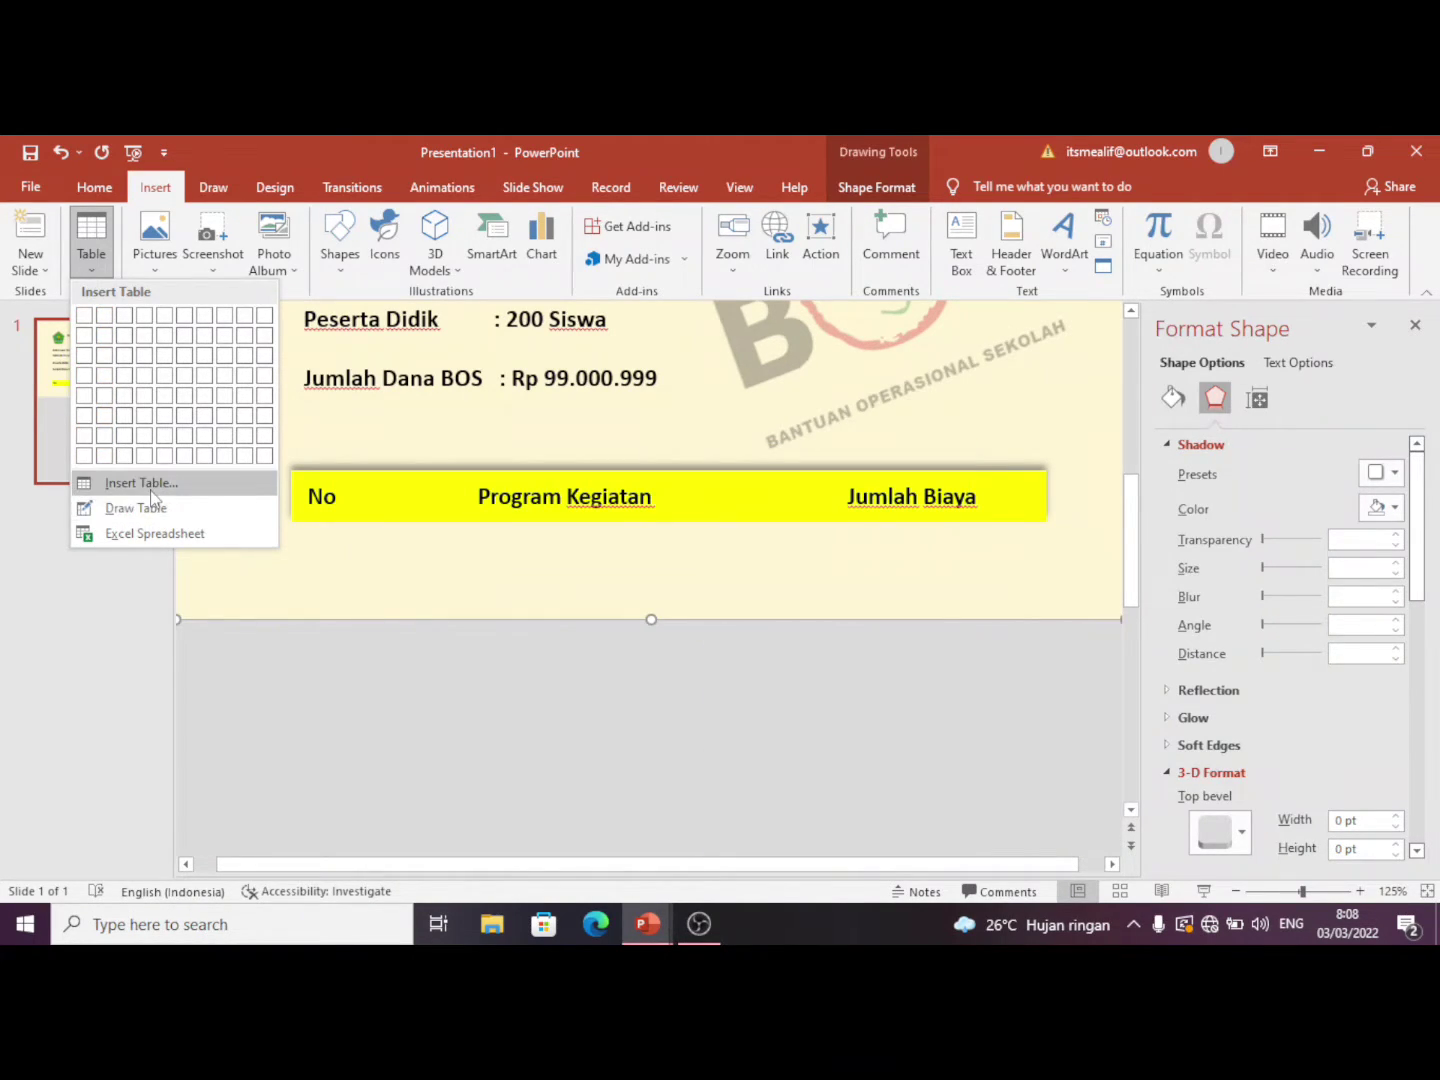
pyautogui.click(150, 490)
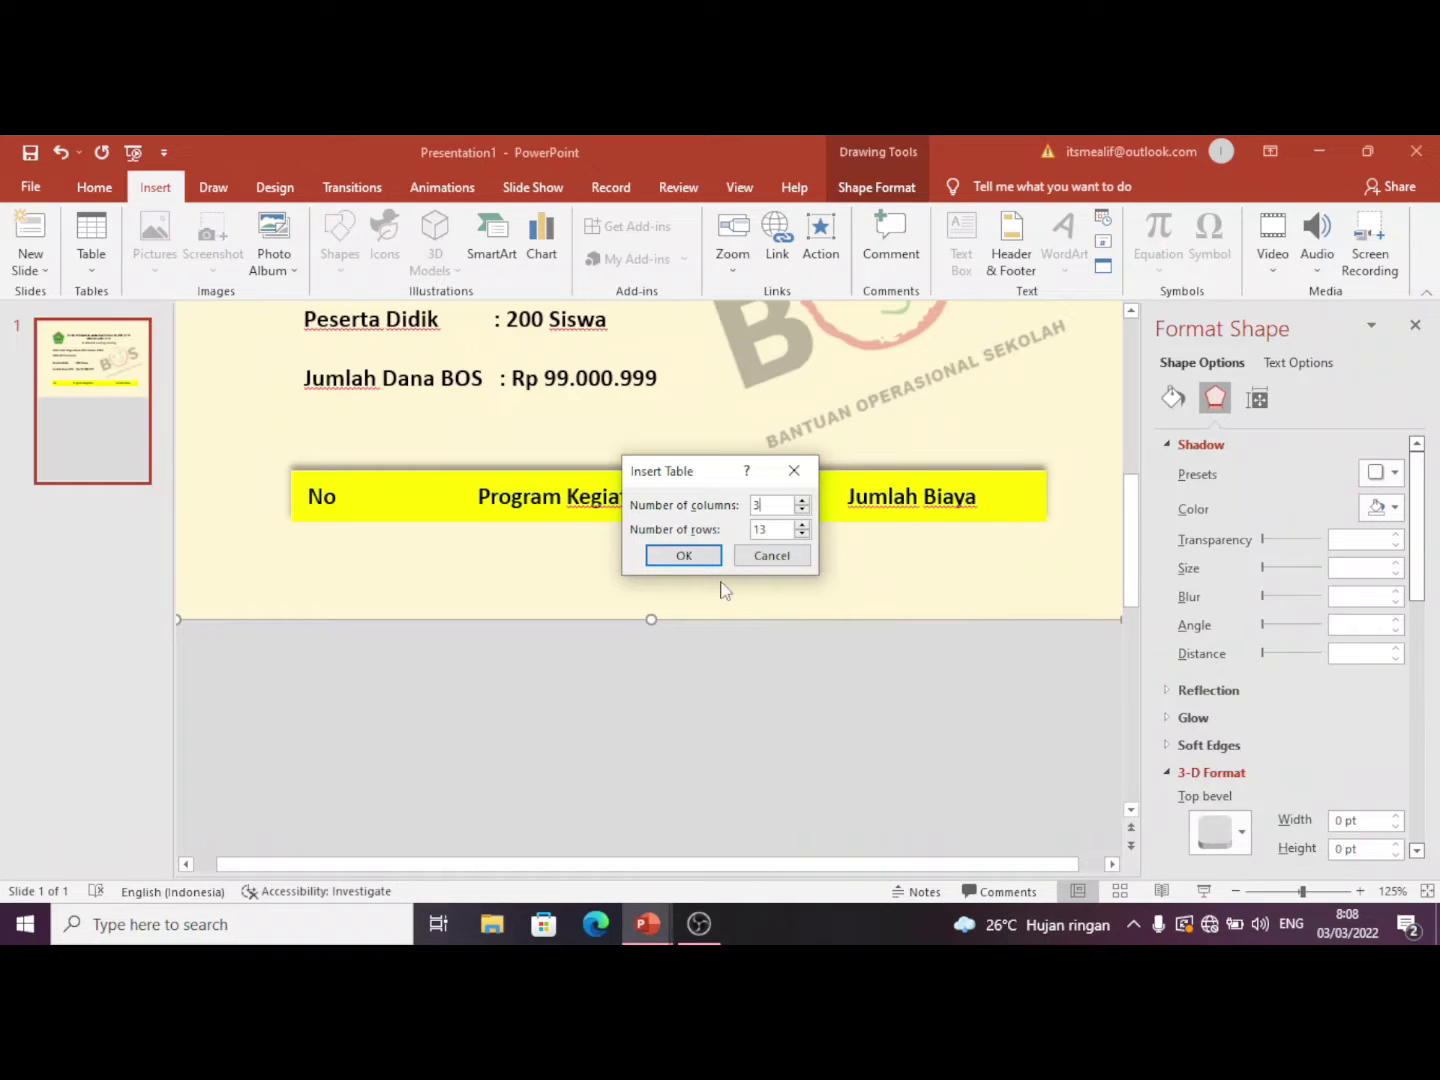
pyautogui.click(686, 556)
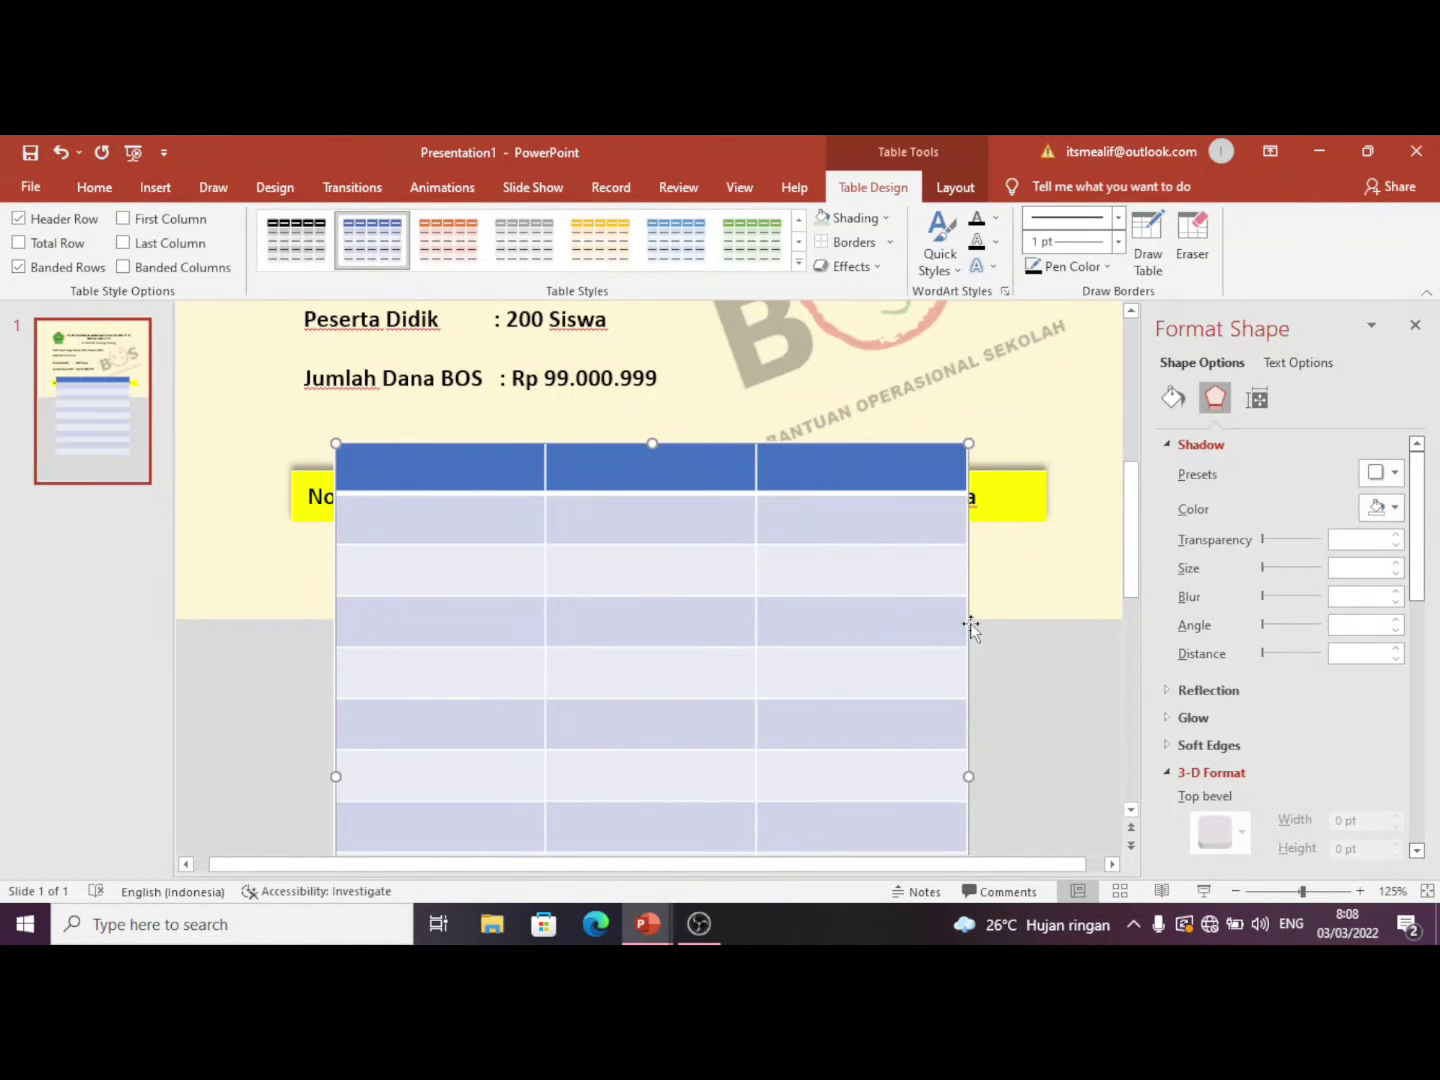
# Step: Move the new table directly beneath the yellow header row and widen it to match the header's width
pyautogui.moveTo(970, 613); pyautogui.dragTo(920, 691)
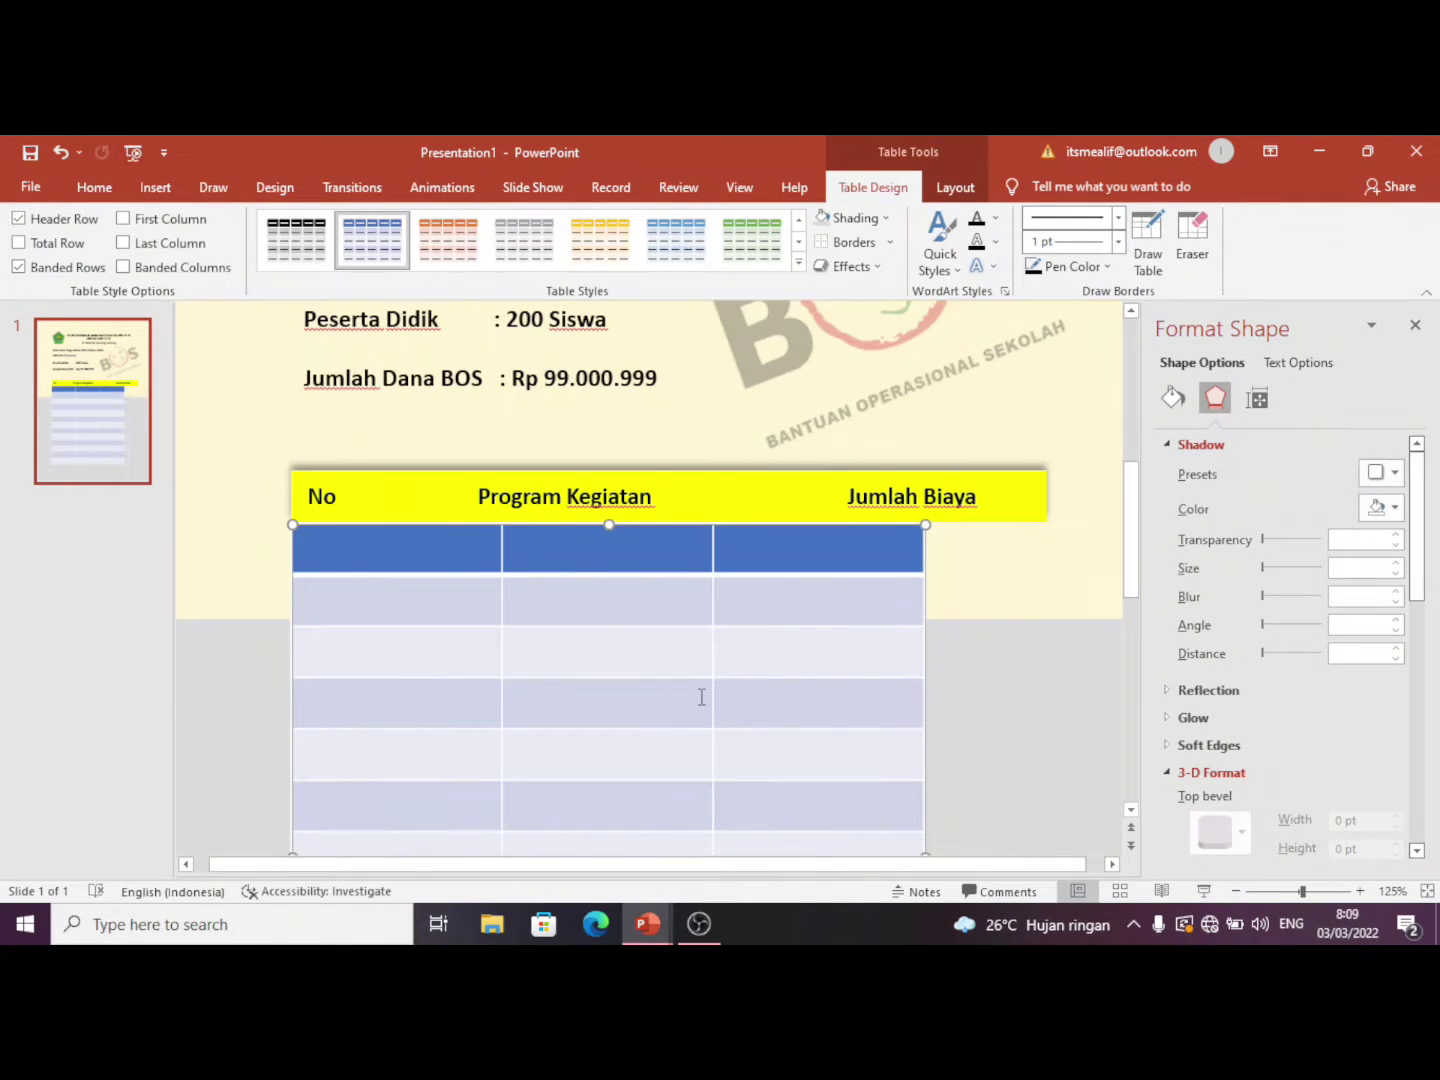
pyautogui.scroll(2, 699, 694)
pyautogui.scroll(-5, 707, 682)
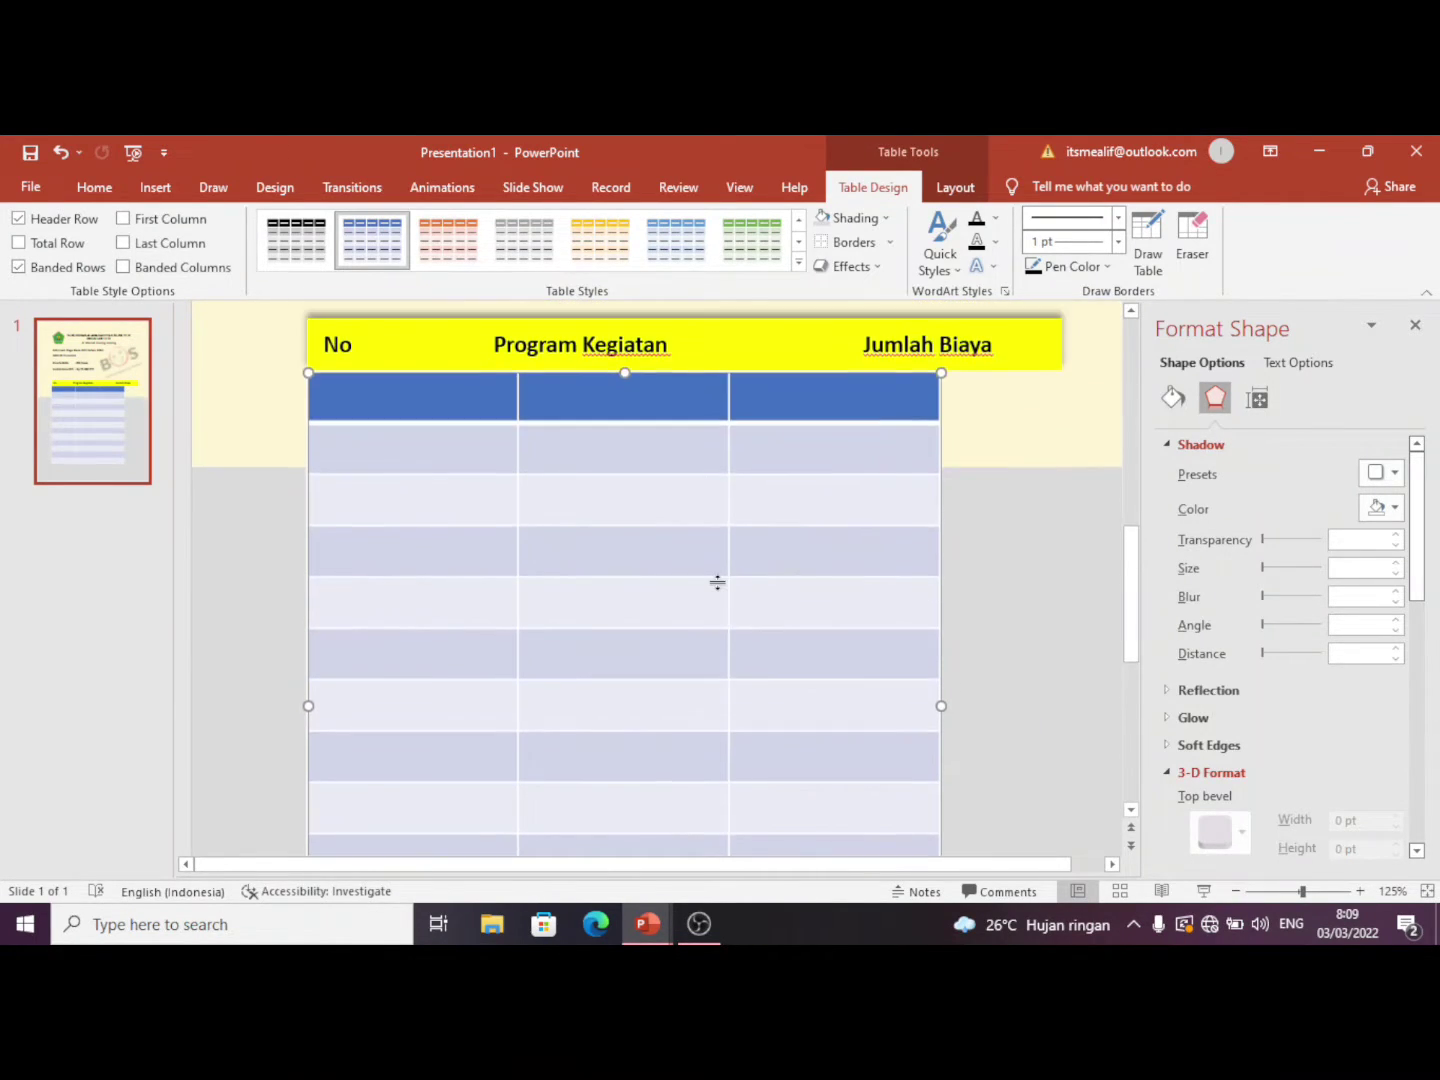
pyautogui.scroll(1, 724, 556)
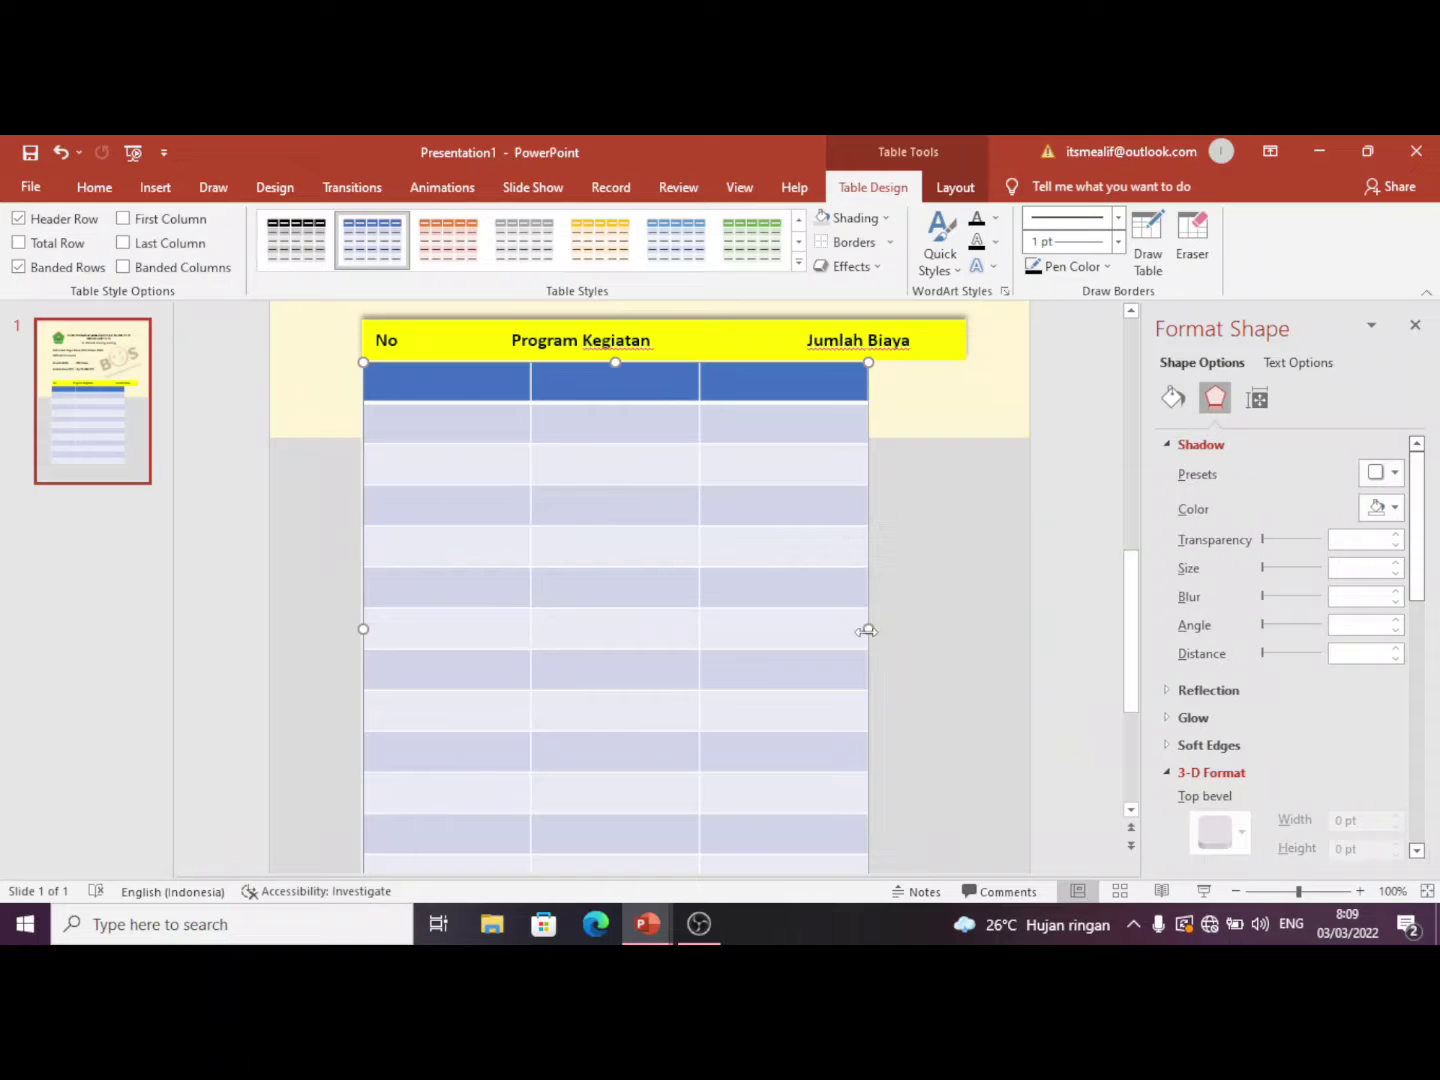
pyautogui.moveTo(867, 628); pyautogui.dragTo(967, 627)
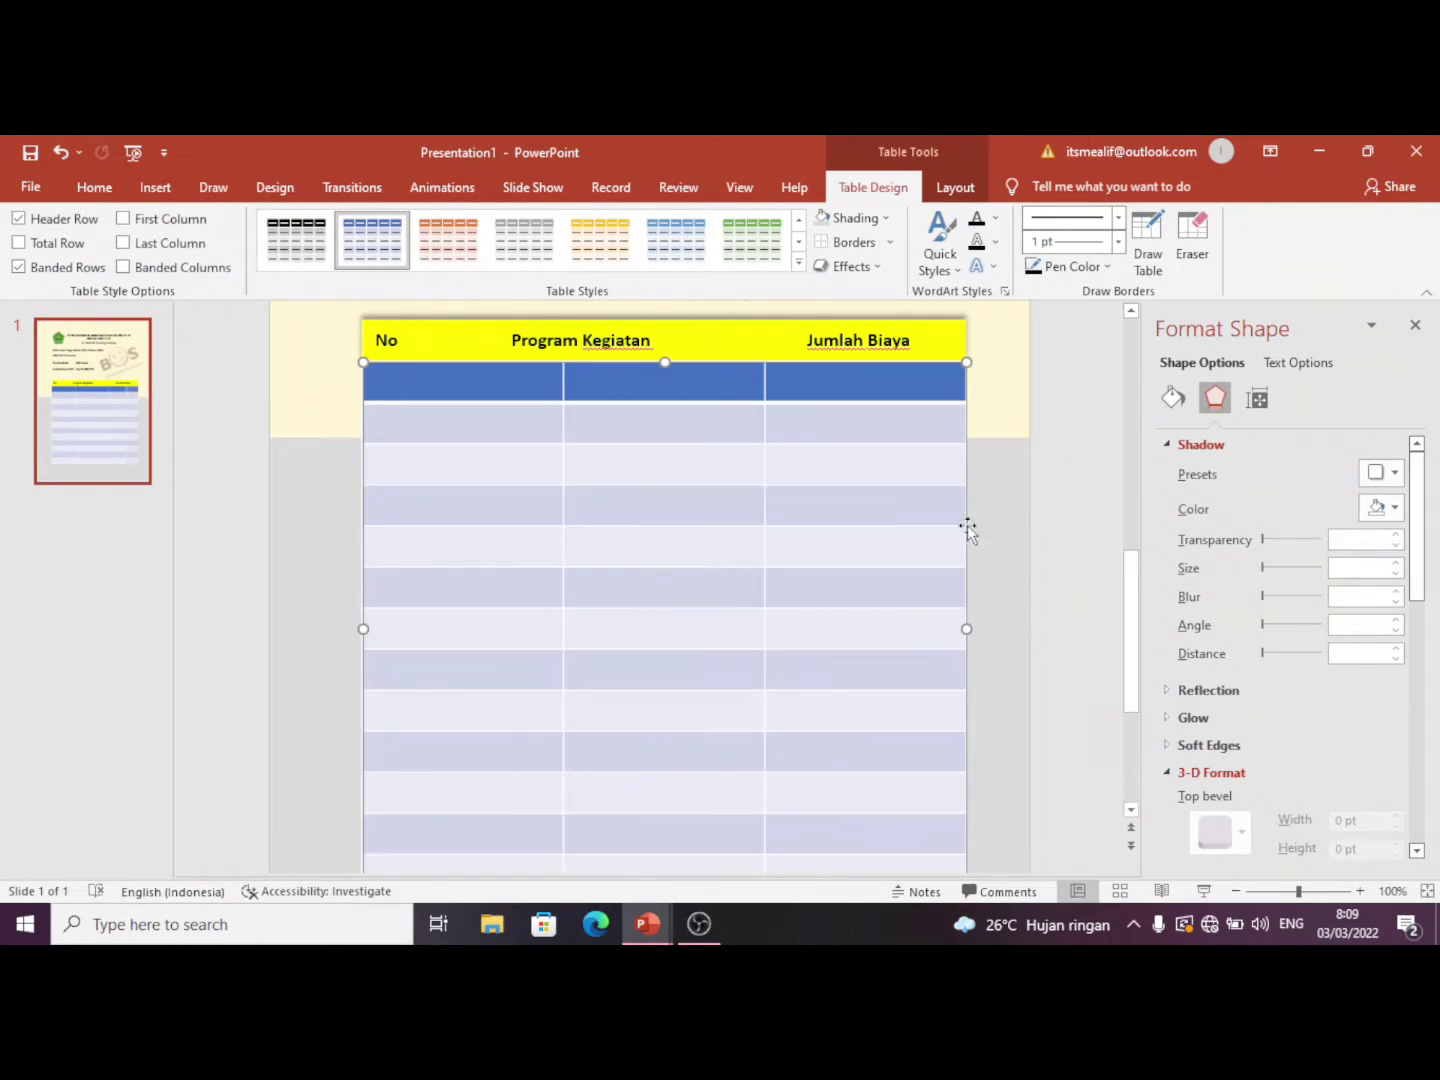
pyautogui.click(999, 454)
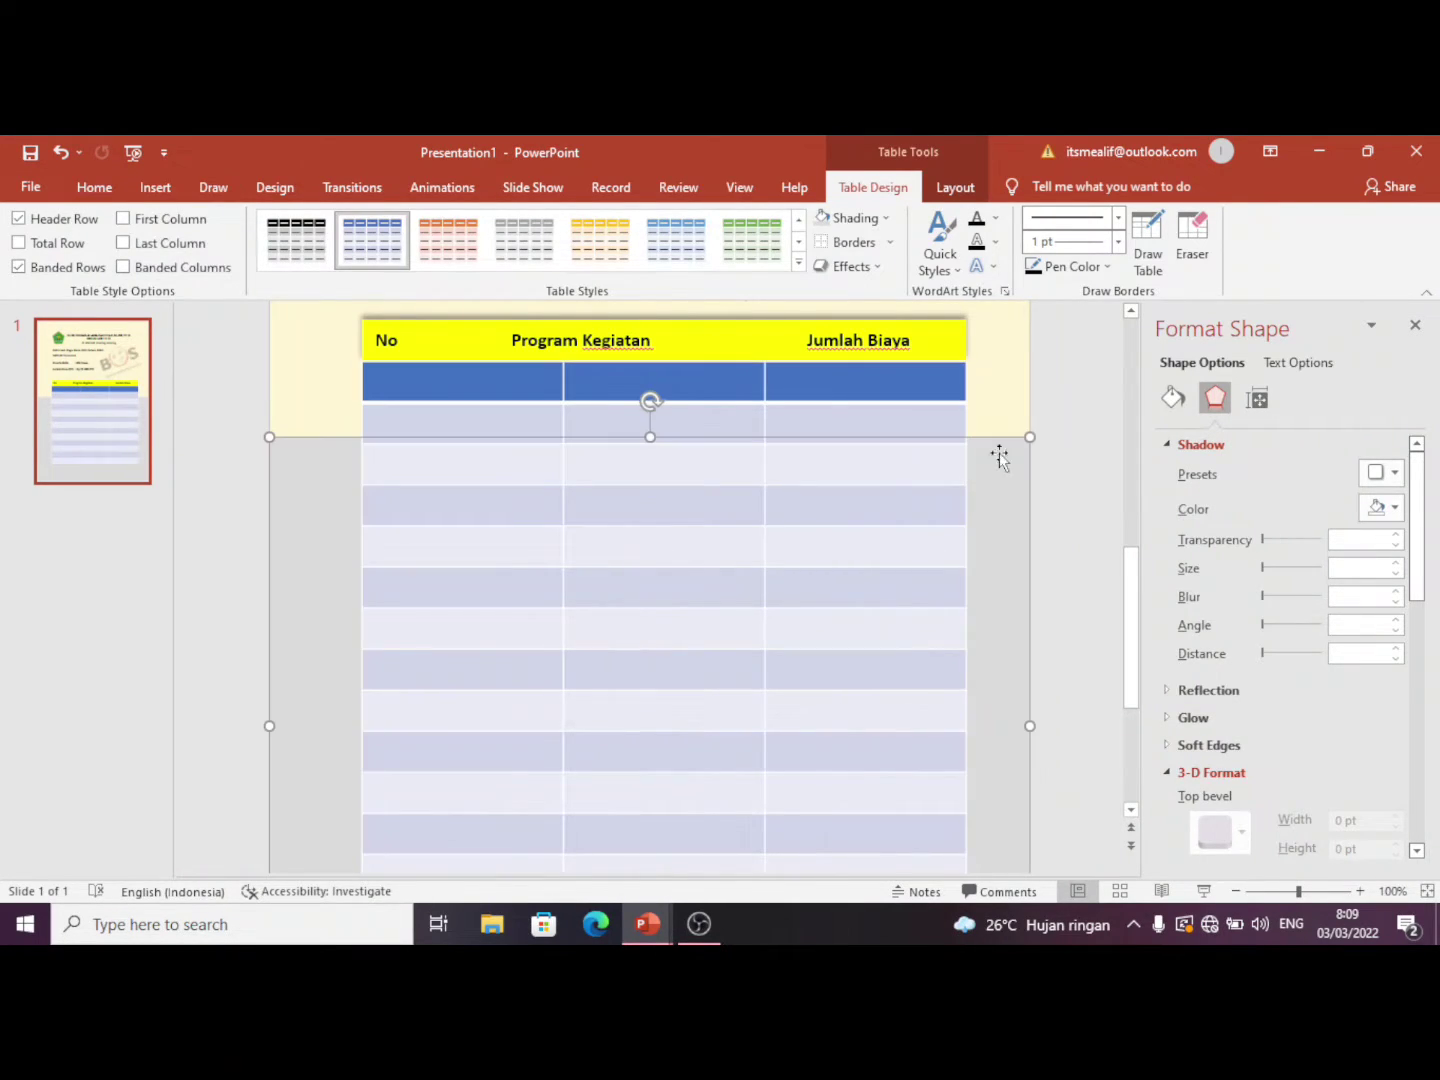
pyautogui.keyDown('ctrl'); pyautogui.scroll(-2, 1055, 410); pyautogui.keyUp('ctrl')
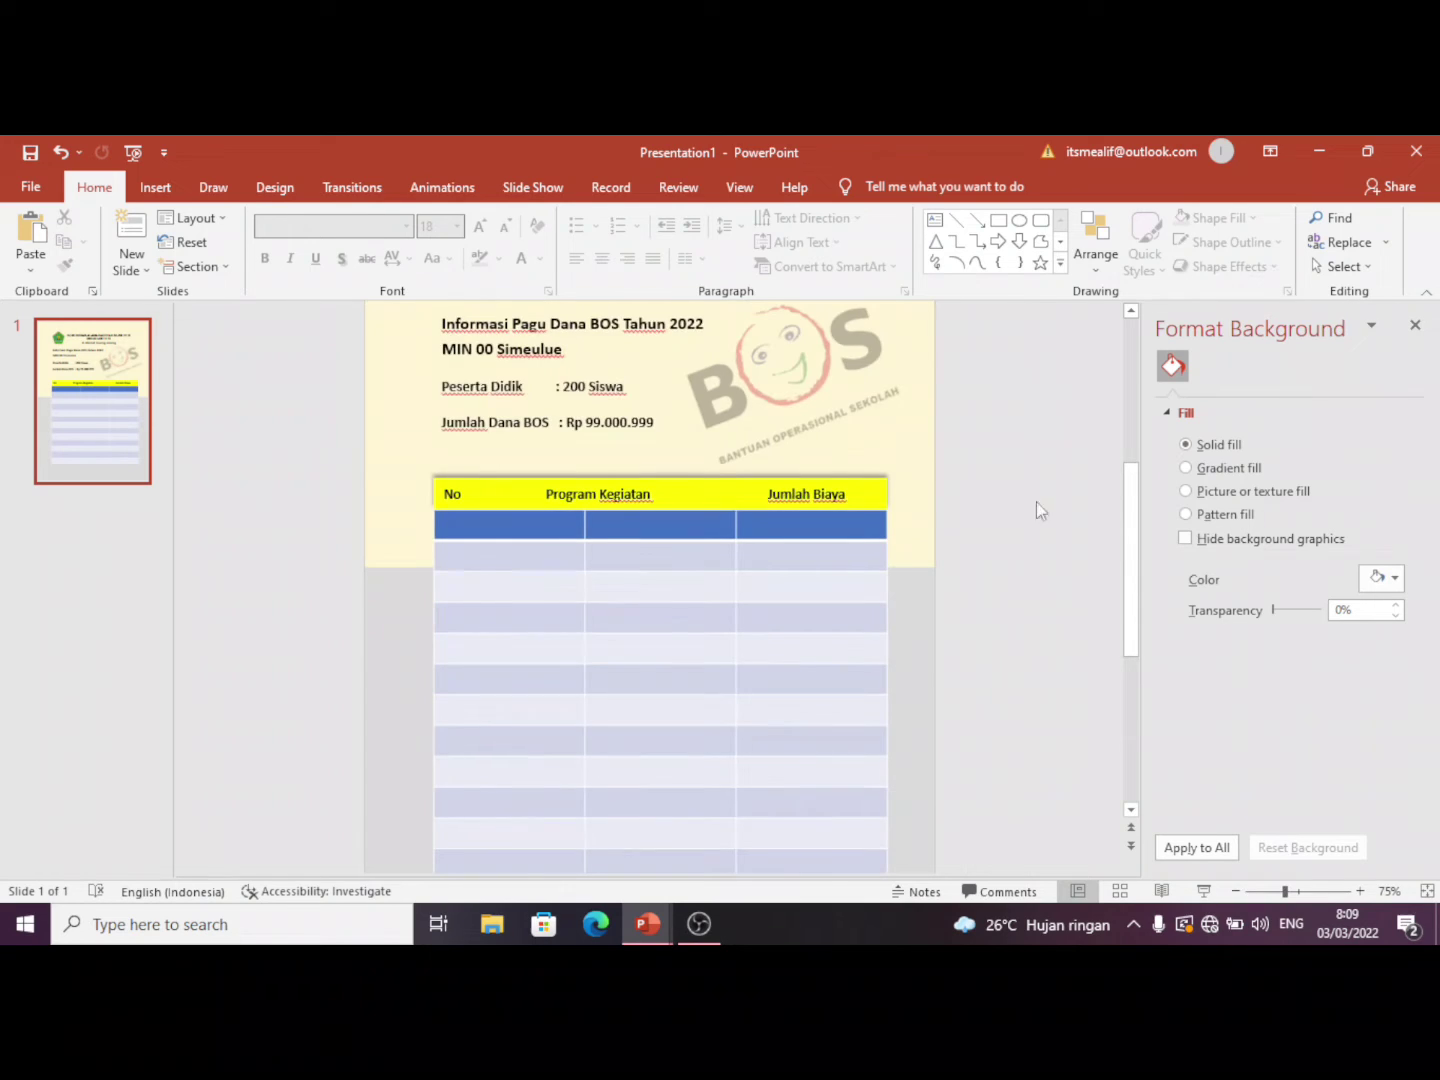
pyautogui.click(903, 568)
pyautogui.click(871, 491)
pyautogui.click(994, 457)
pyautogui.keyDown('ctrl'); pyautogui.scroll(-1, 1000, 483); pyautogui.keyUp('ctrl')
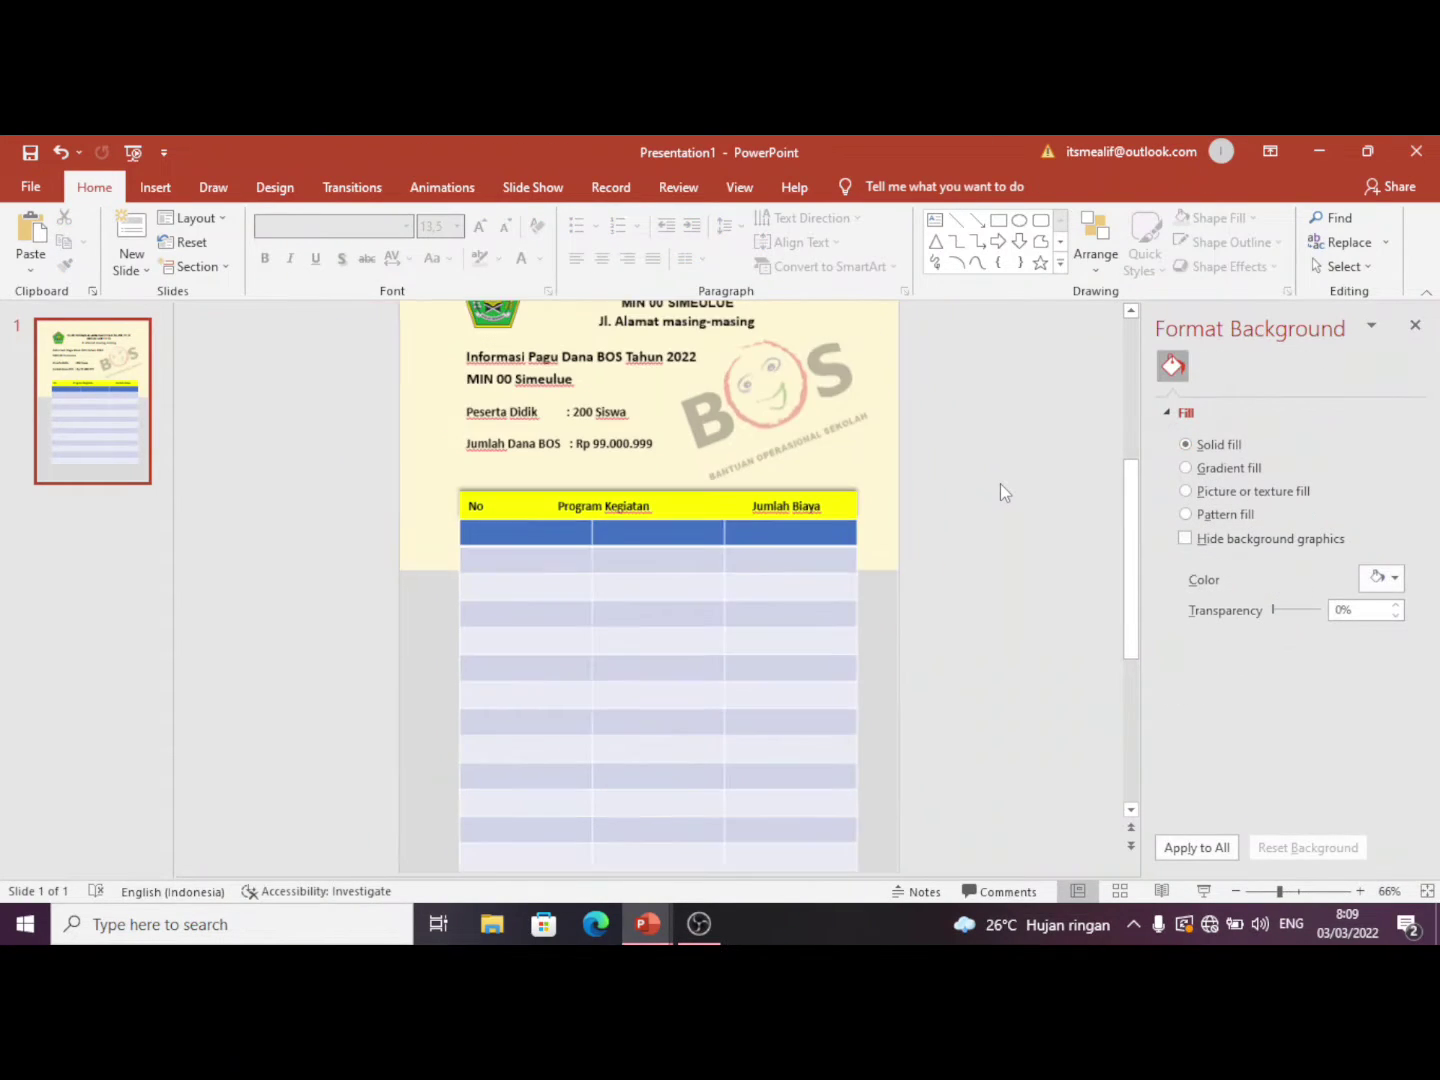
pyautogui.keyDown('ctrl'); pyautogui.scroll(1, 951, 509); pyautogui.keyUp('ctrl')
# Step: Fine-tune the table's position so it sits flush beneath the yellow header row
pyautogui.click(663, 490)
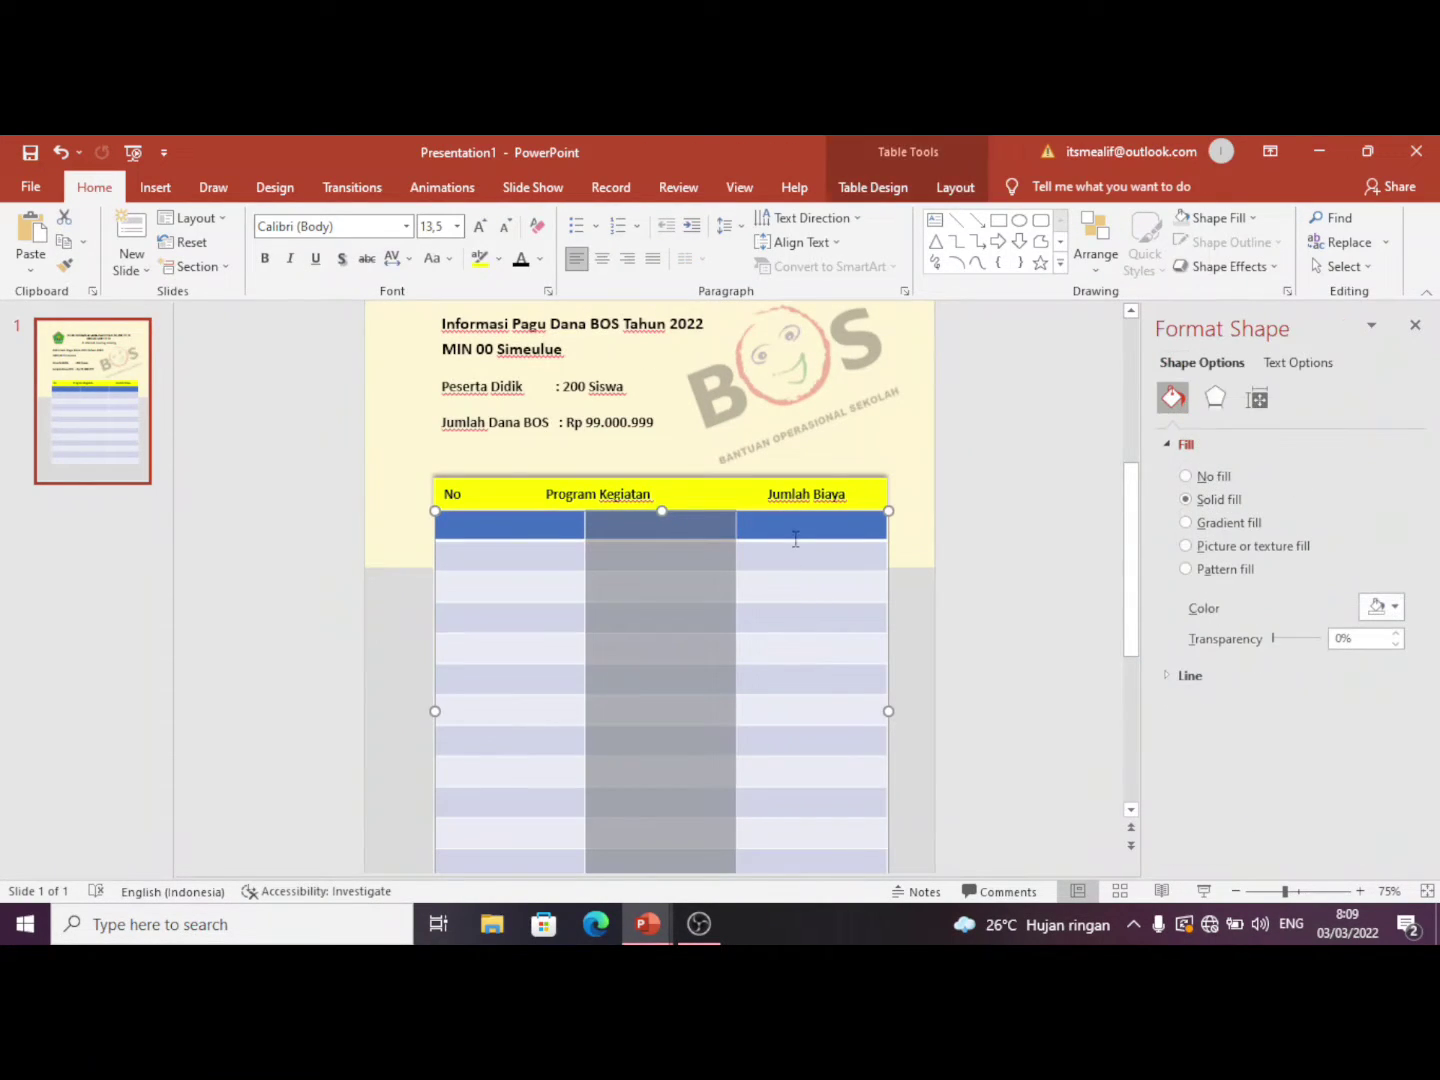
pyautogui.click(764, 537)
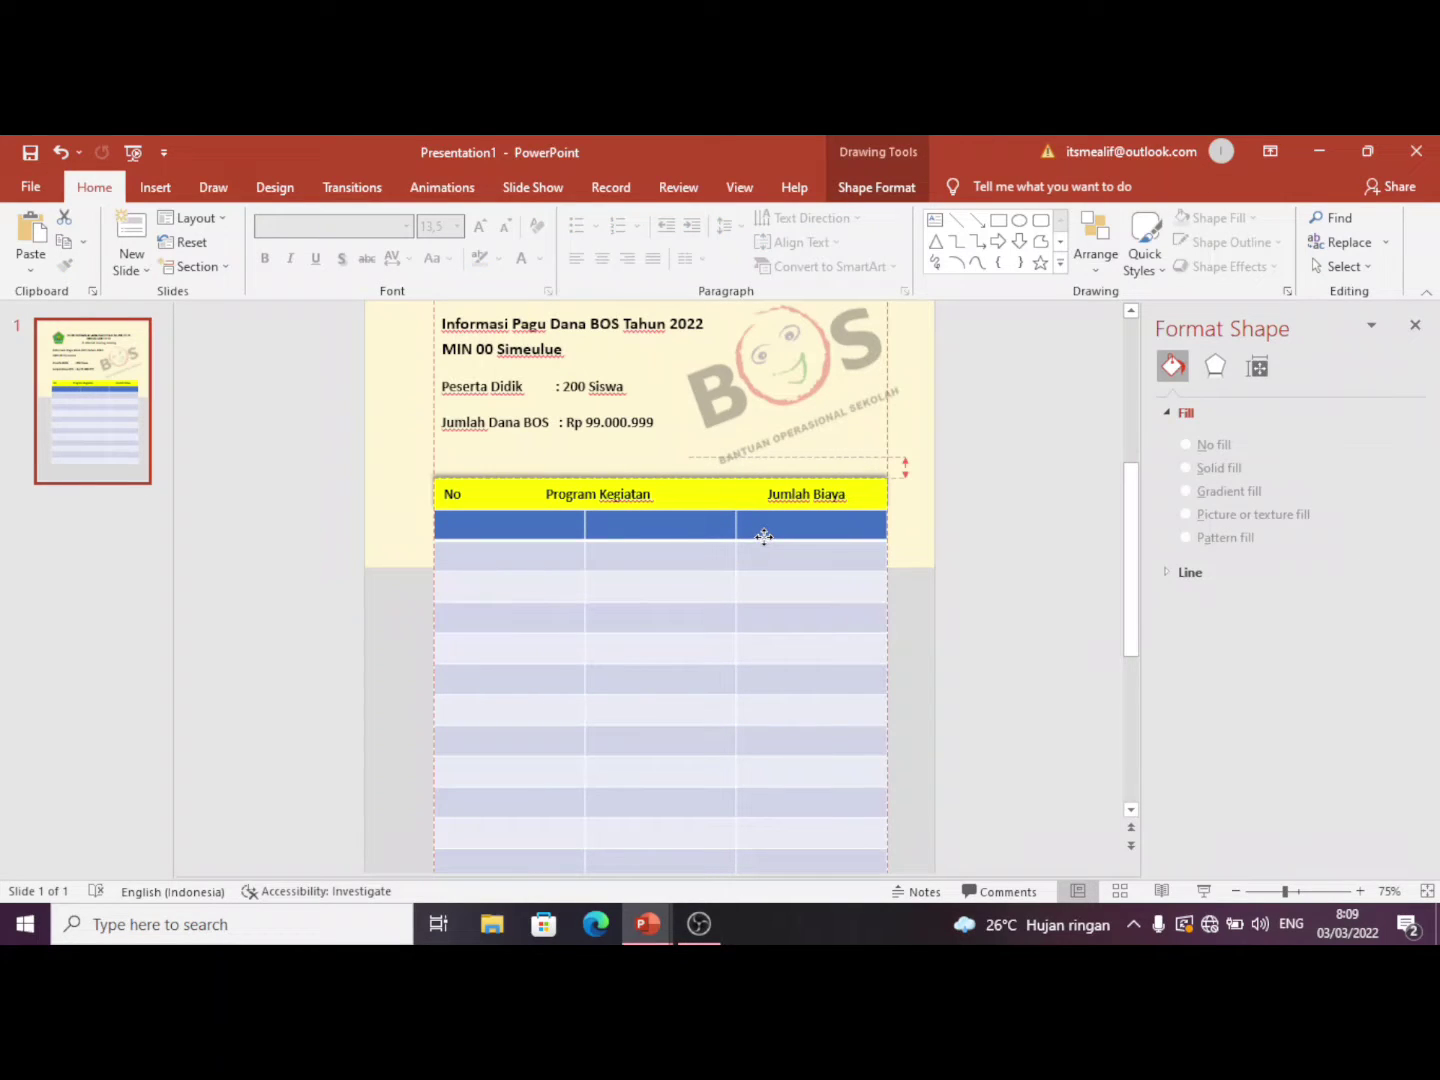
pyautogui.click(967, 499)
pyautogui.click(779, 578)
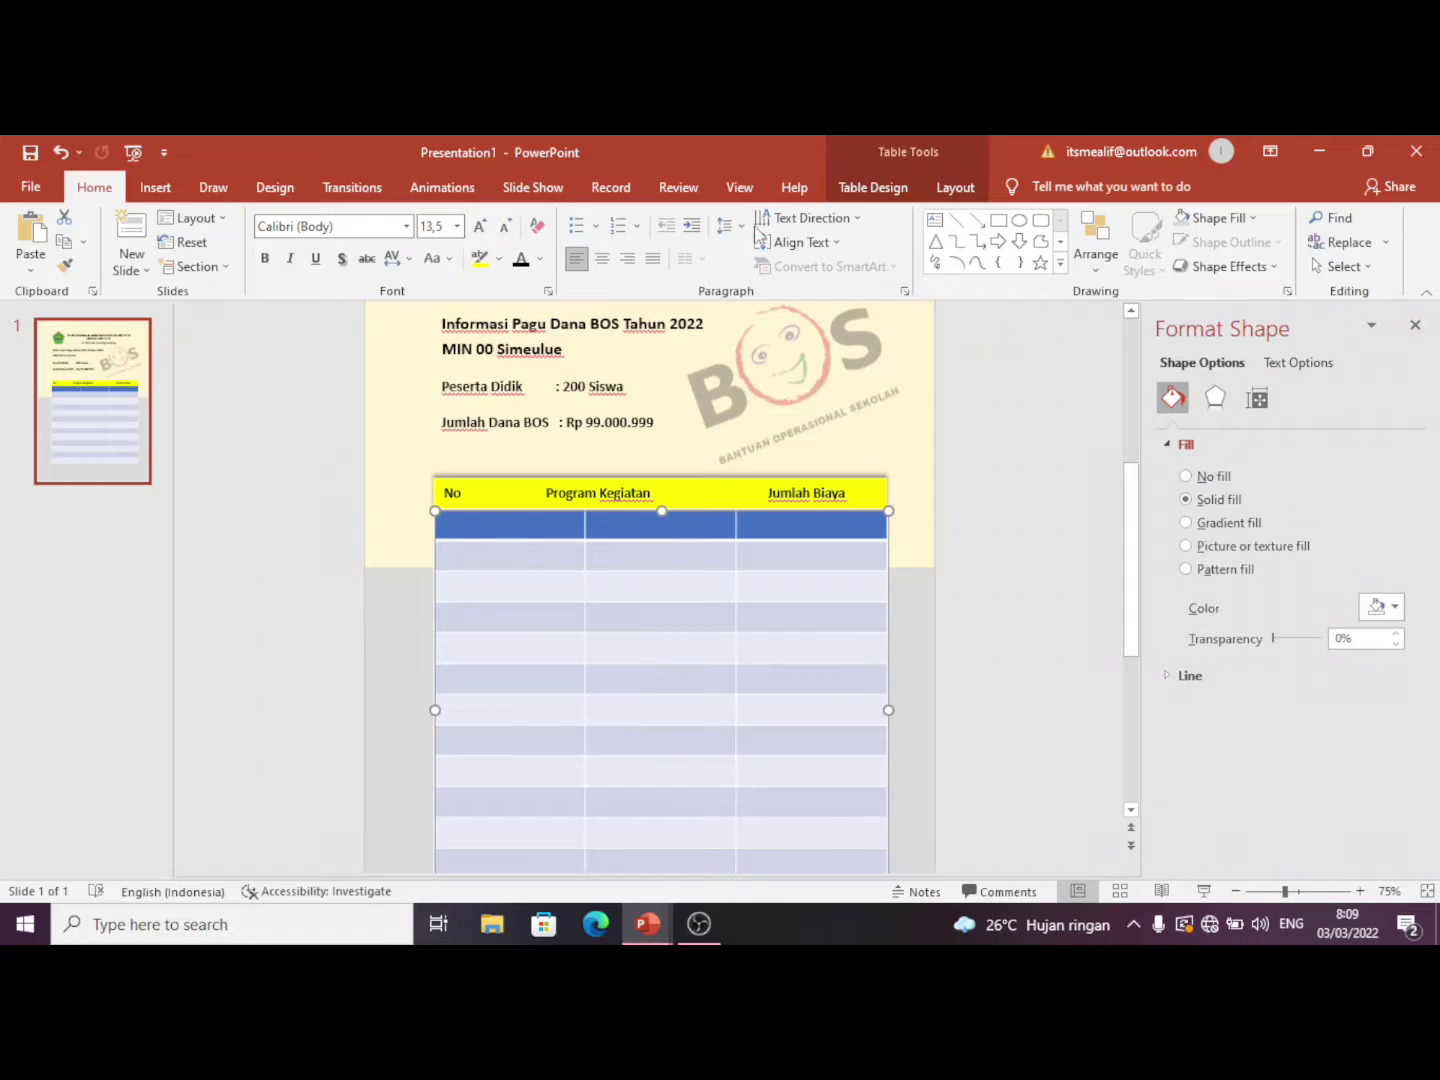
pyautogui.click(806, 188)
pyautogui.click(872, 187)
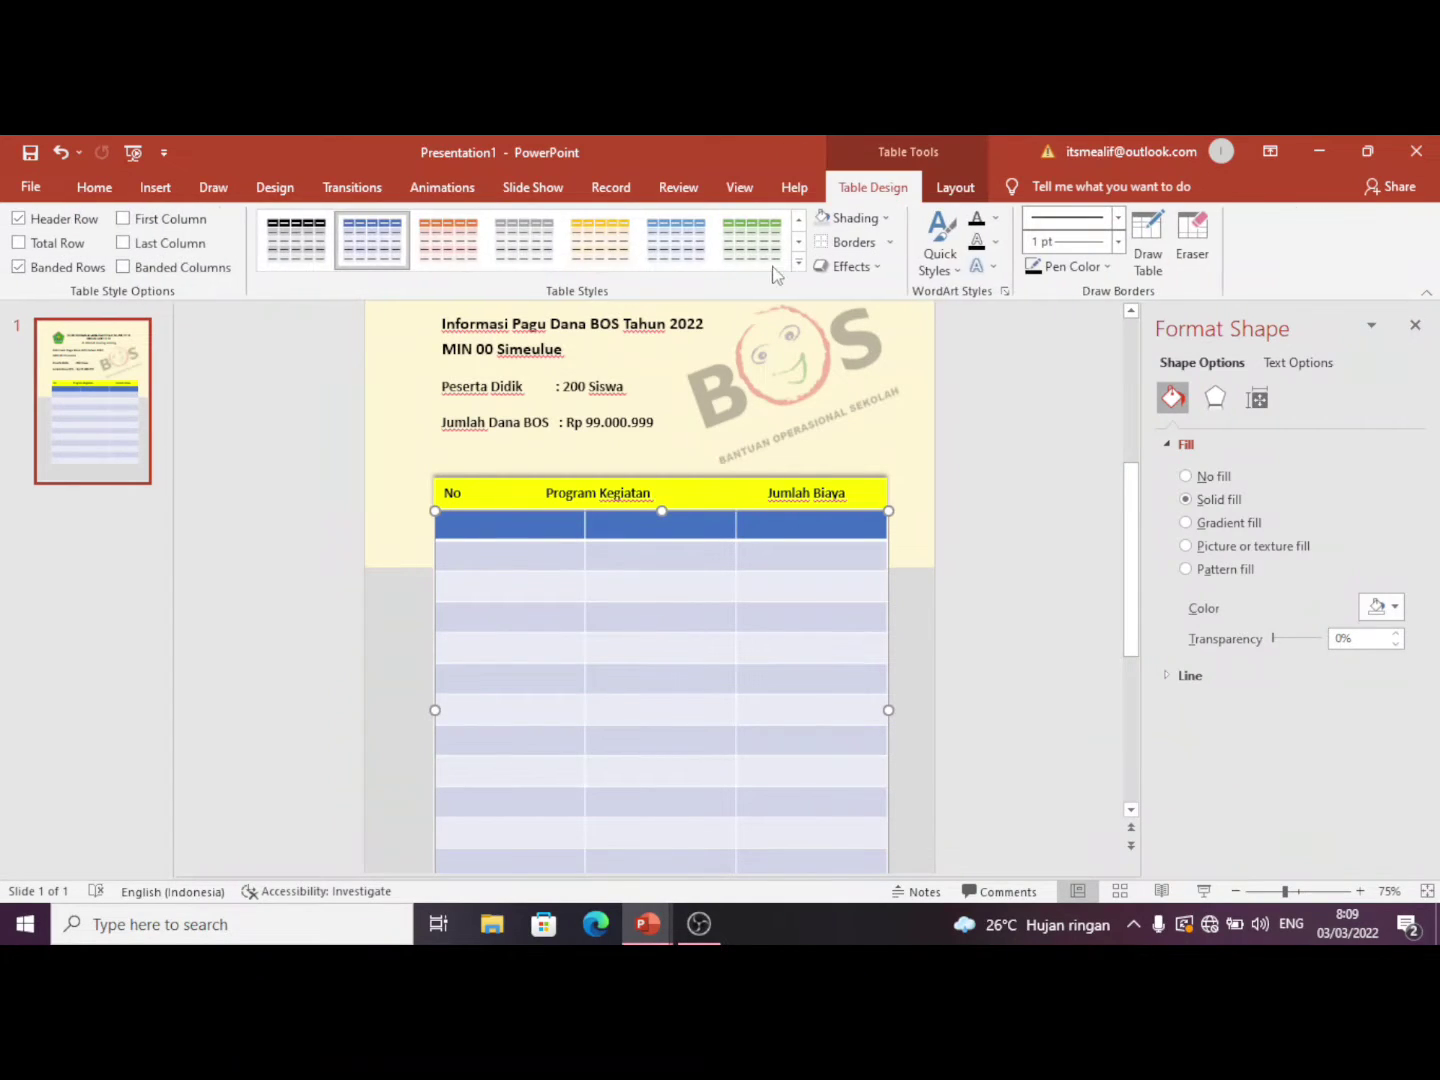
pyautogui.click(797, 268)
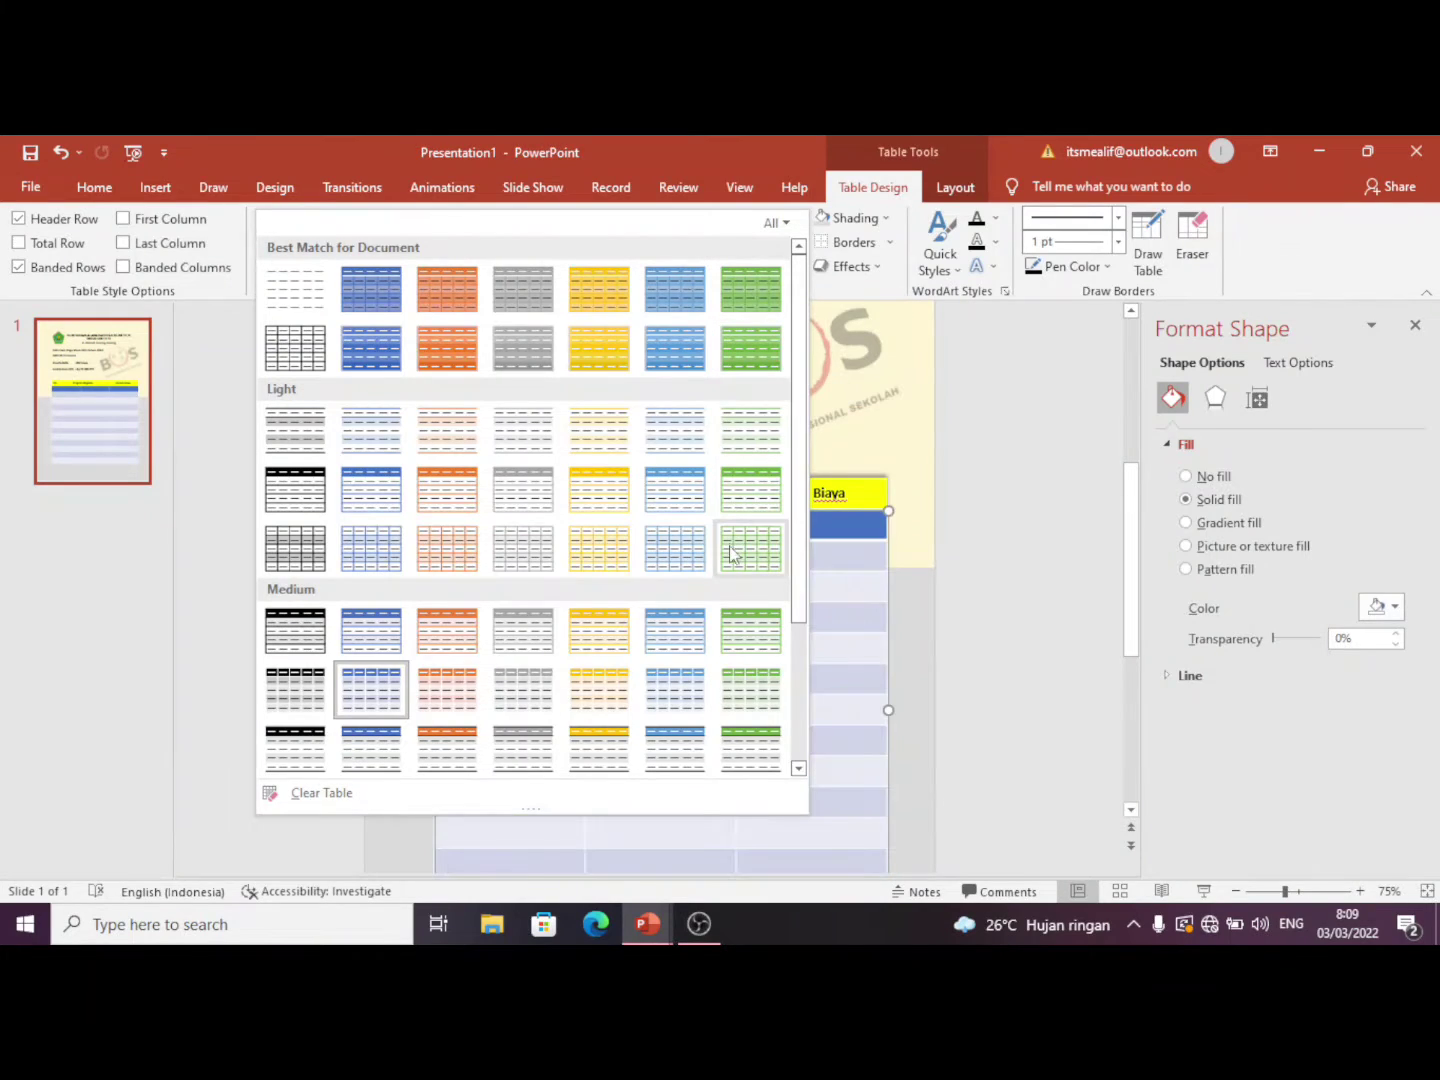
pyautogui.click(821, 397)
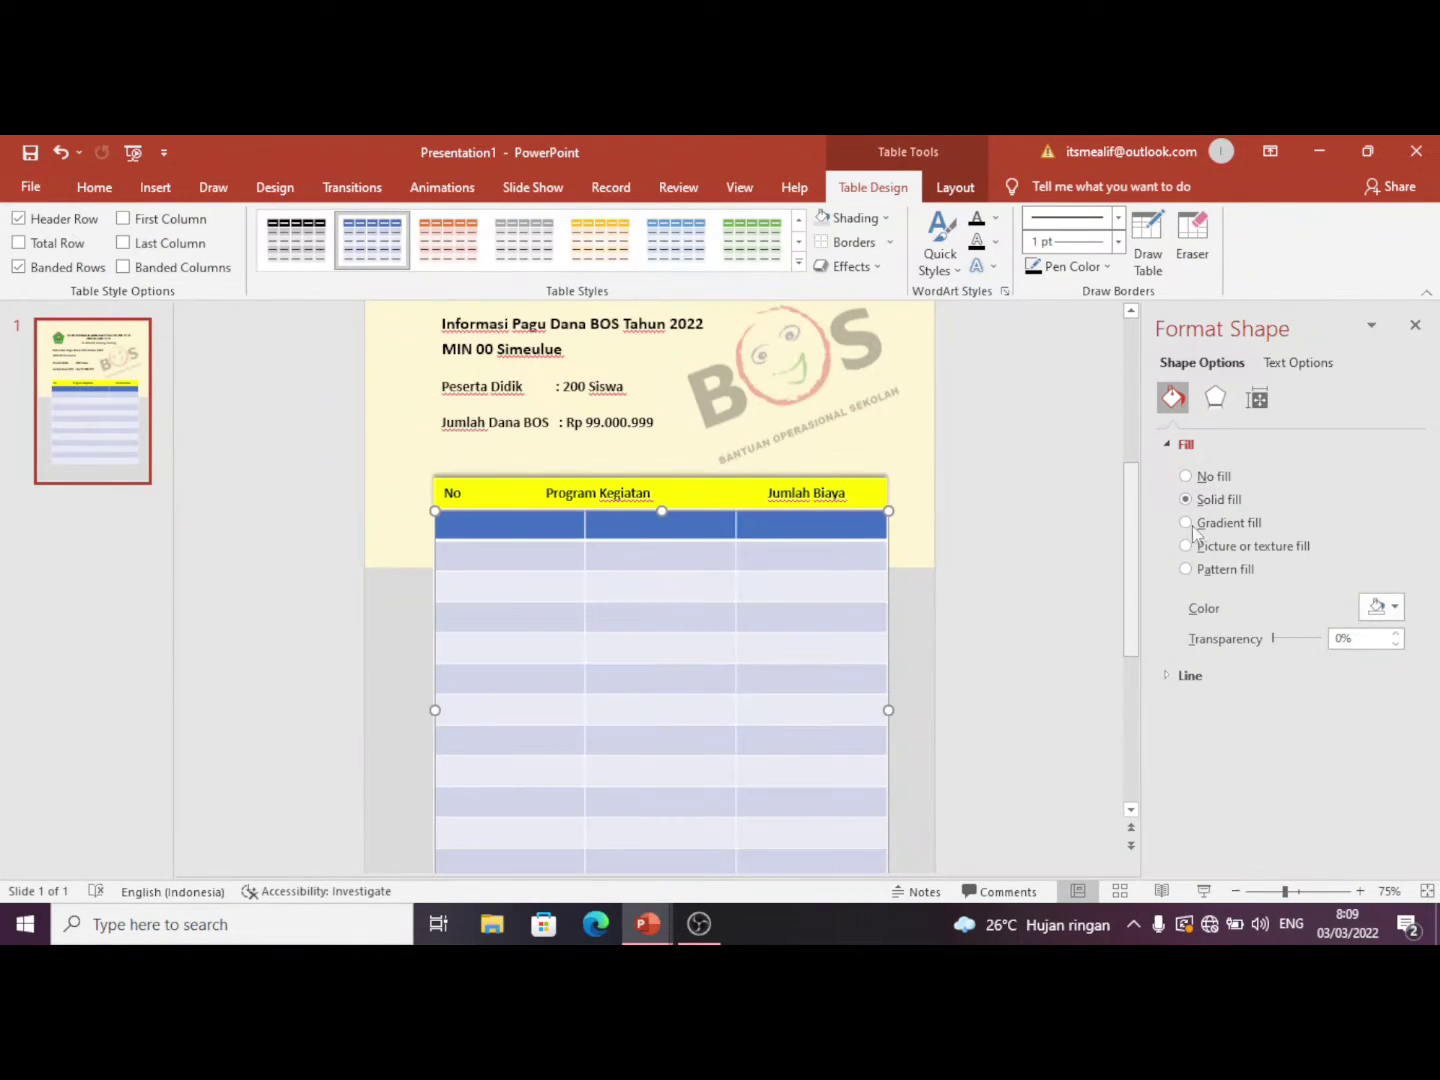
pyautogui.rightClick(859, 576)
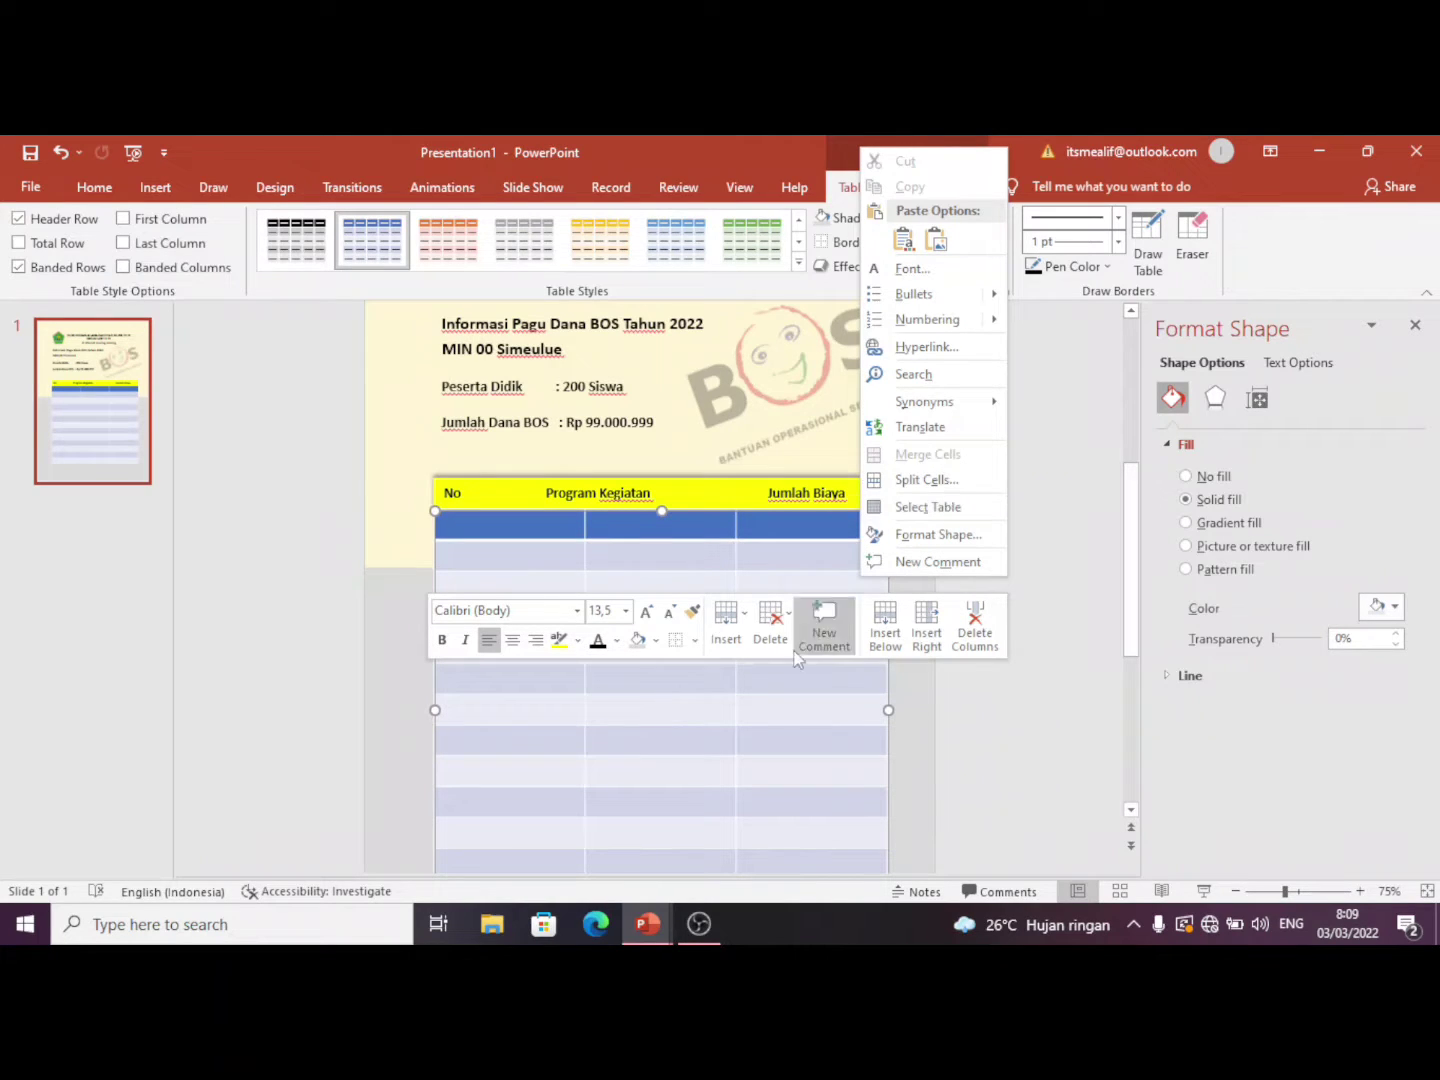
pyautogui.press('Escape')
pyautogui.click(858, 649)
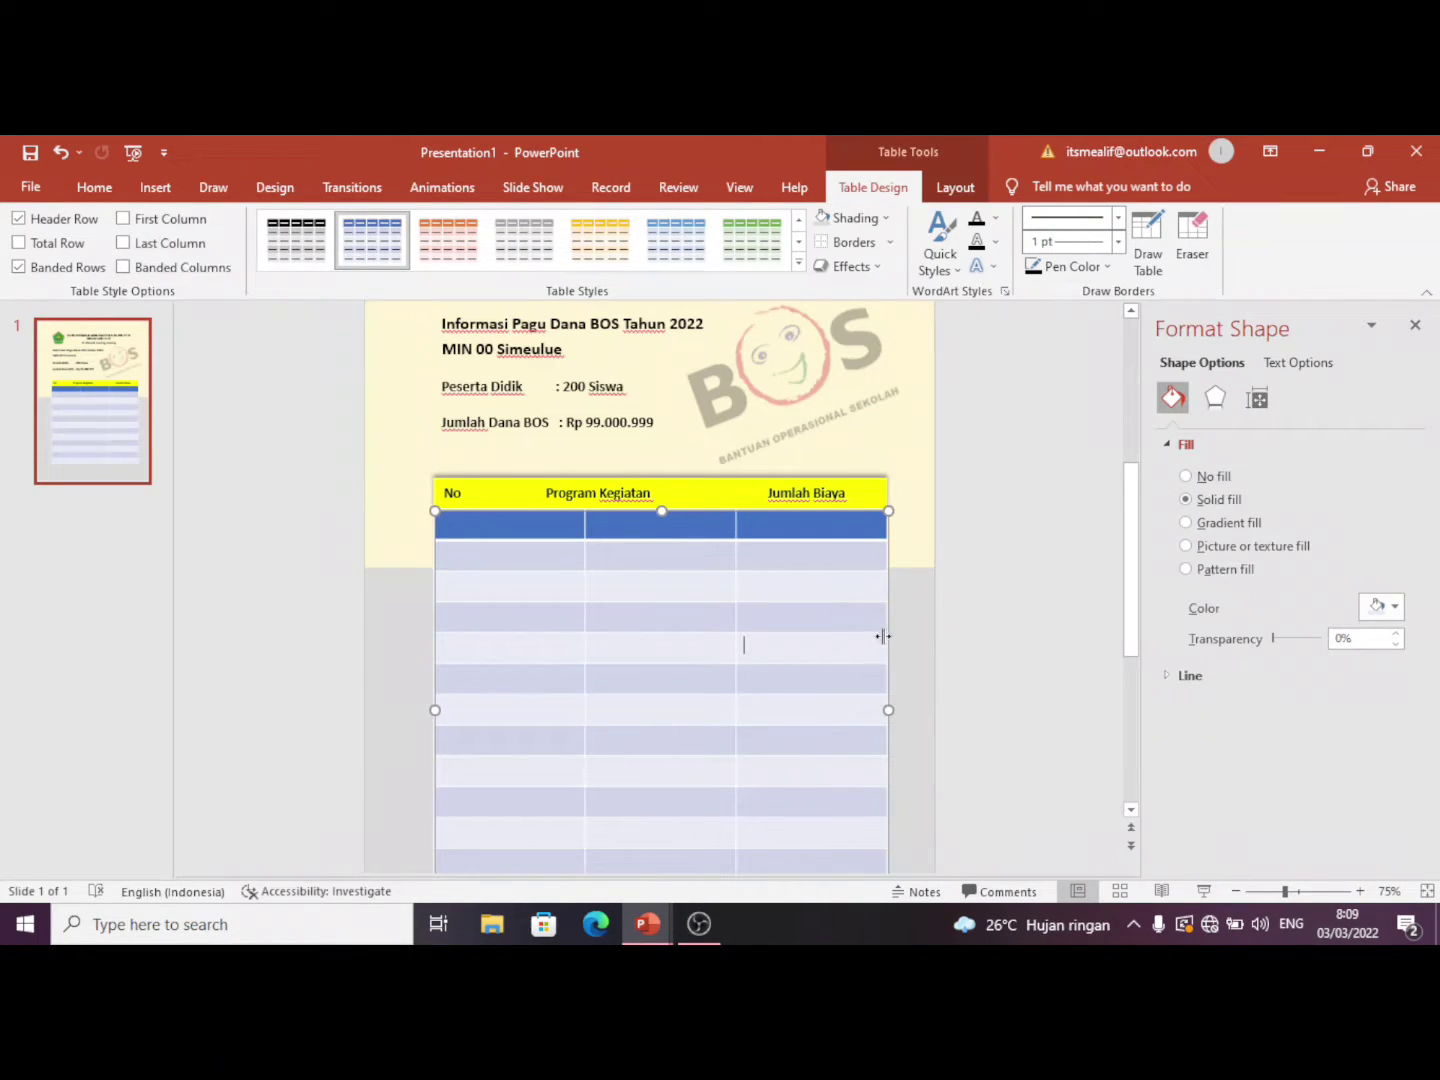
# Step: Give the entire table a solid fill in the standard light green colour
pyautogui.rightClick(887, 631)
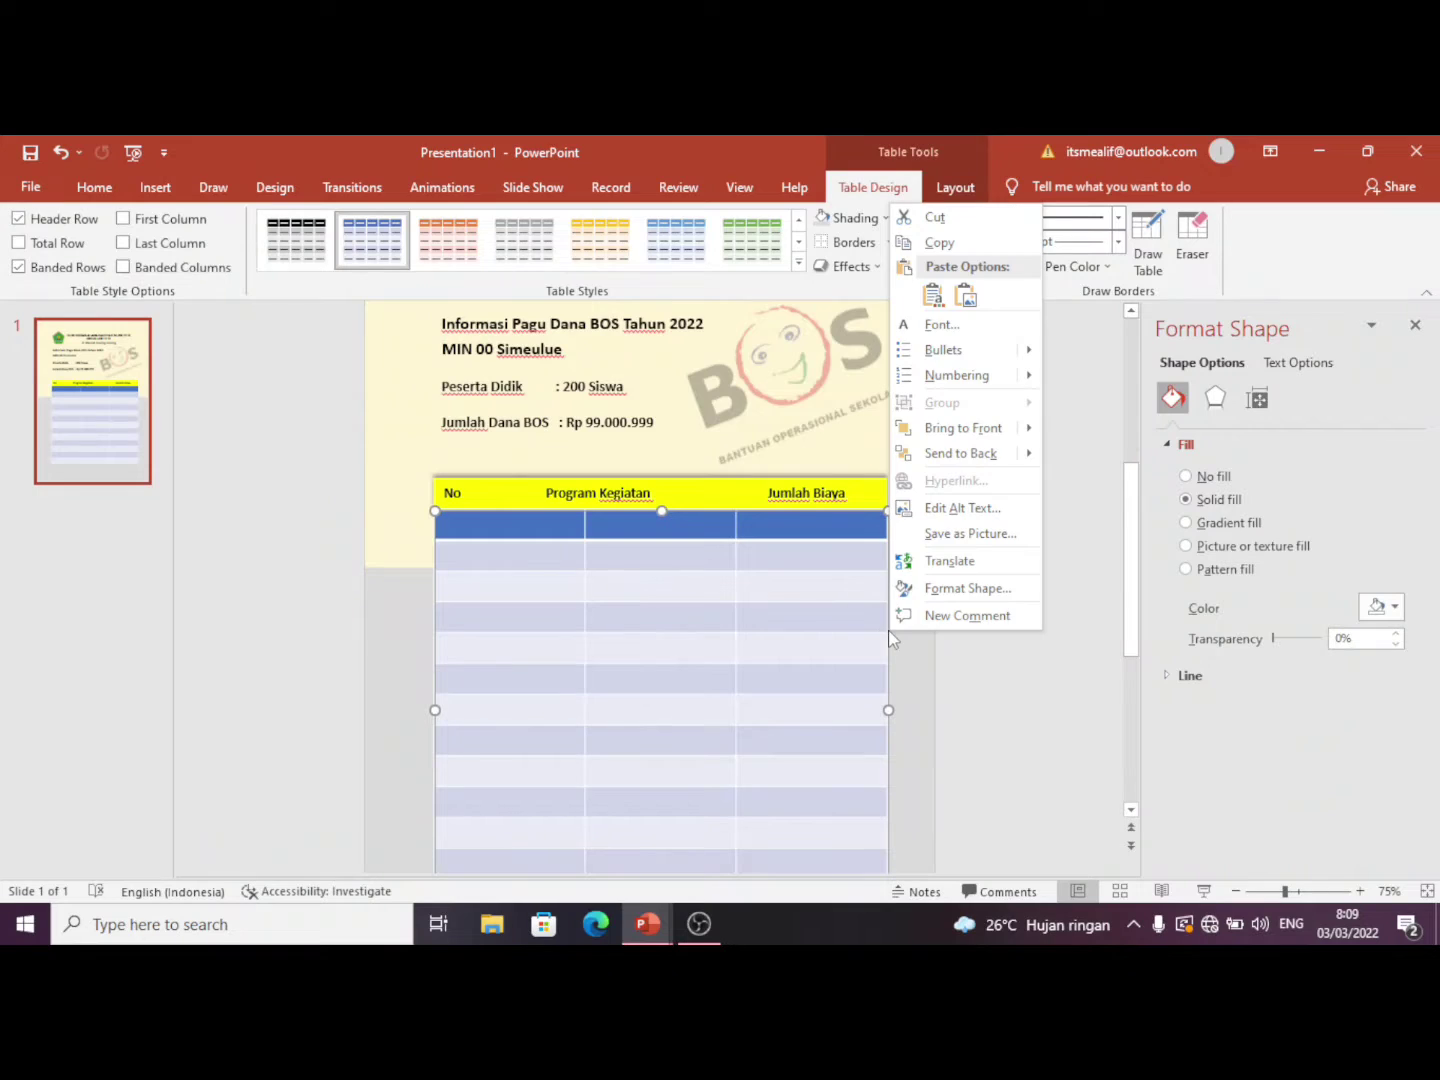
pyautogui.click(934, 596)
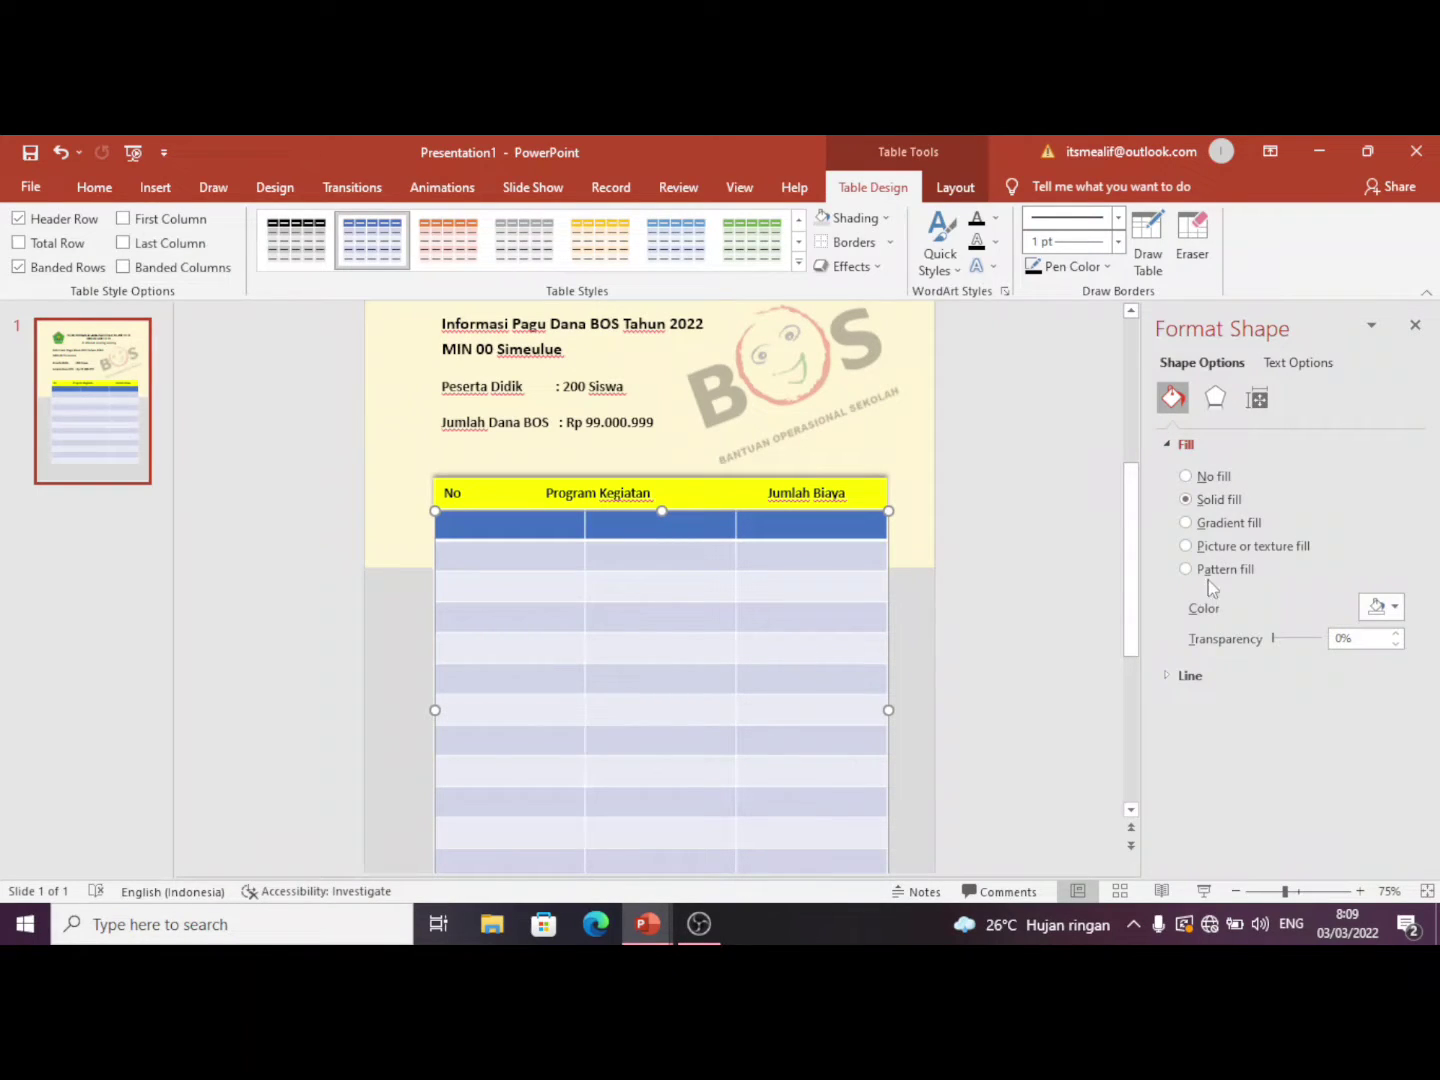
pyautogui.click(1400, 608)
pyautogui.click(1426, 689)
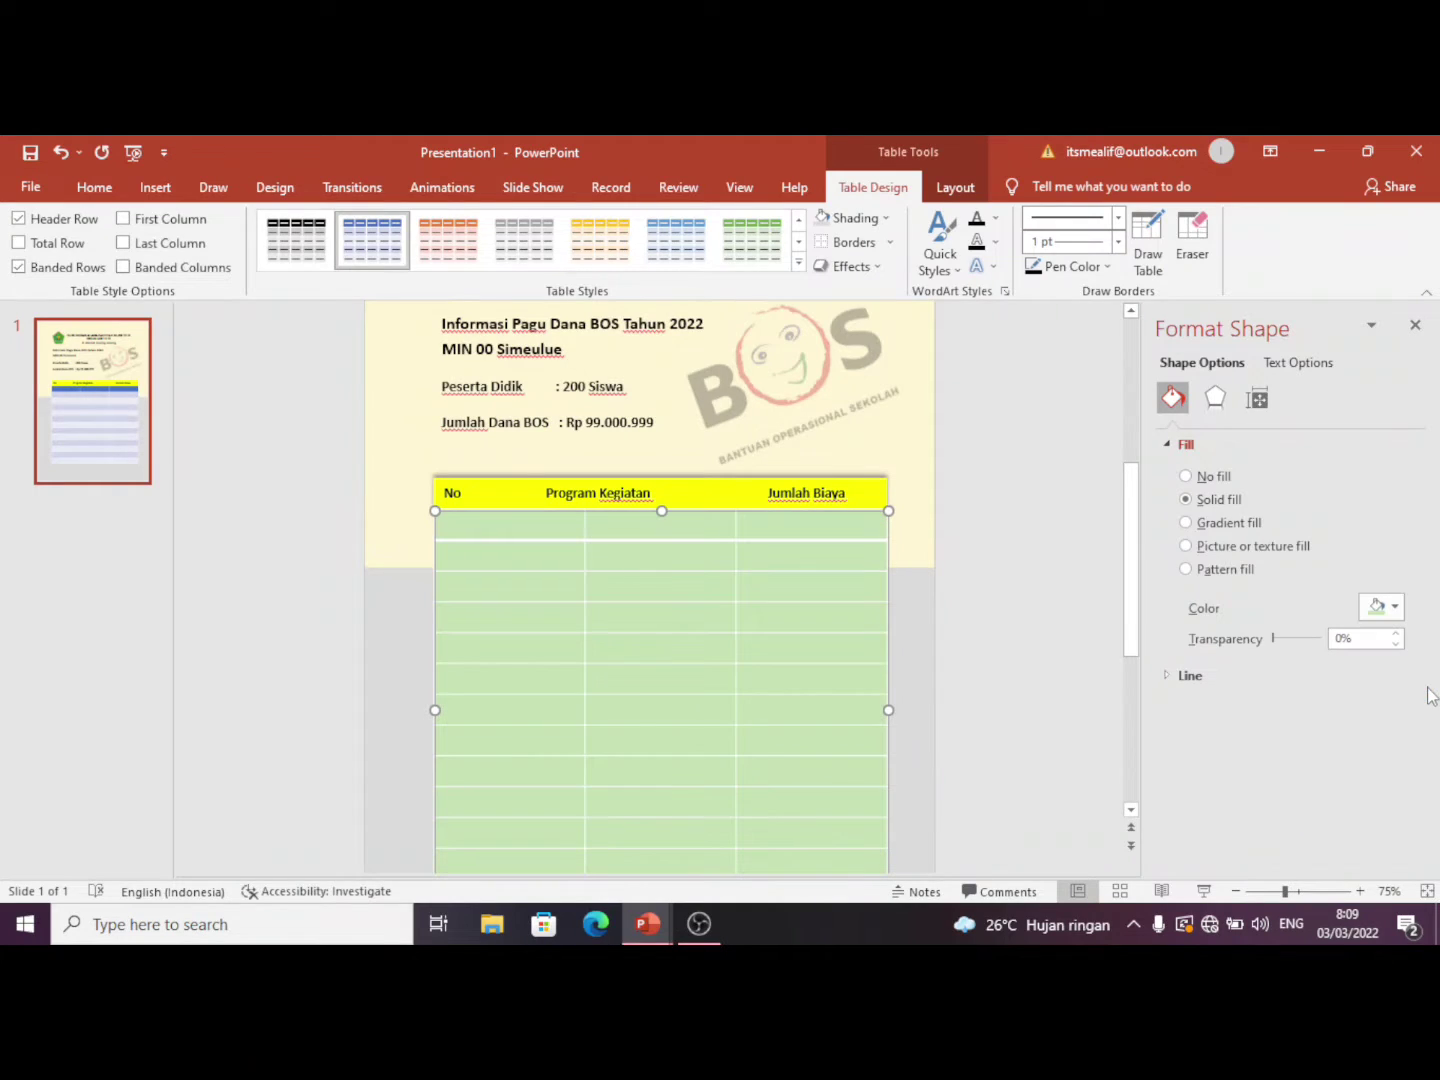
pyautogui.click(1389, 604)
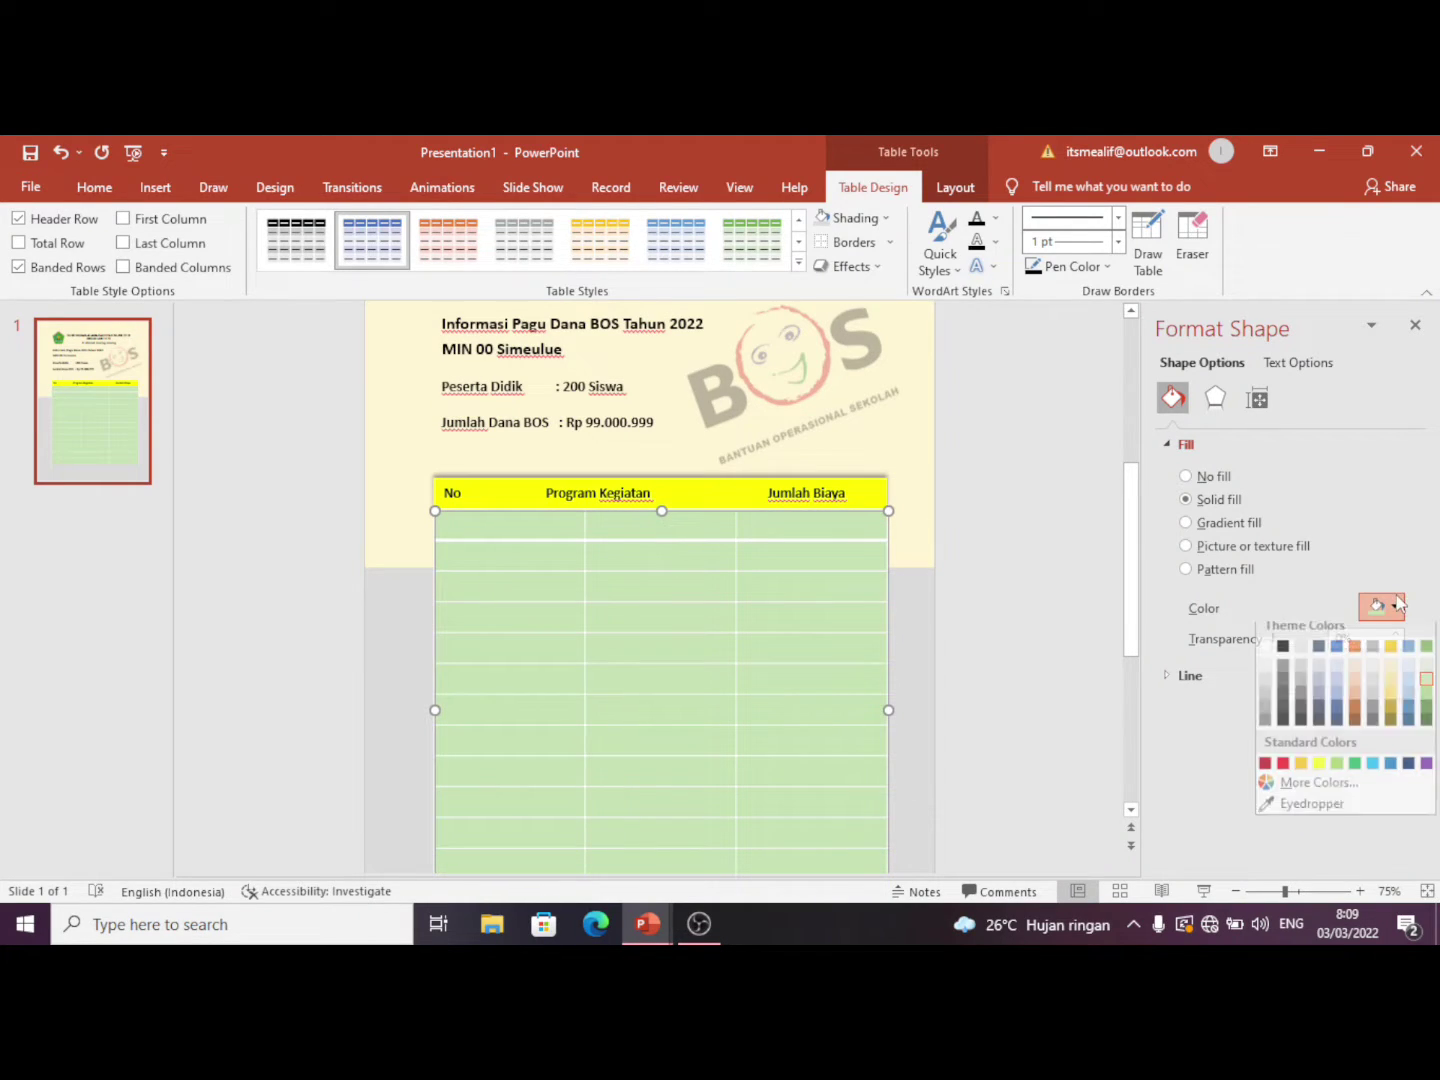
pyautogui.click(1426, 706)
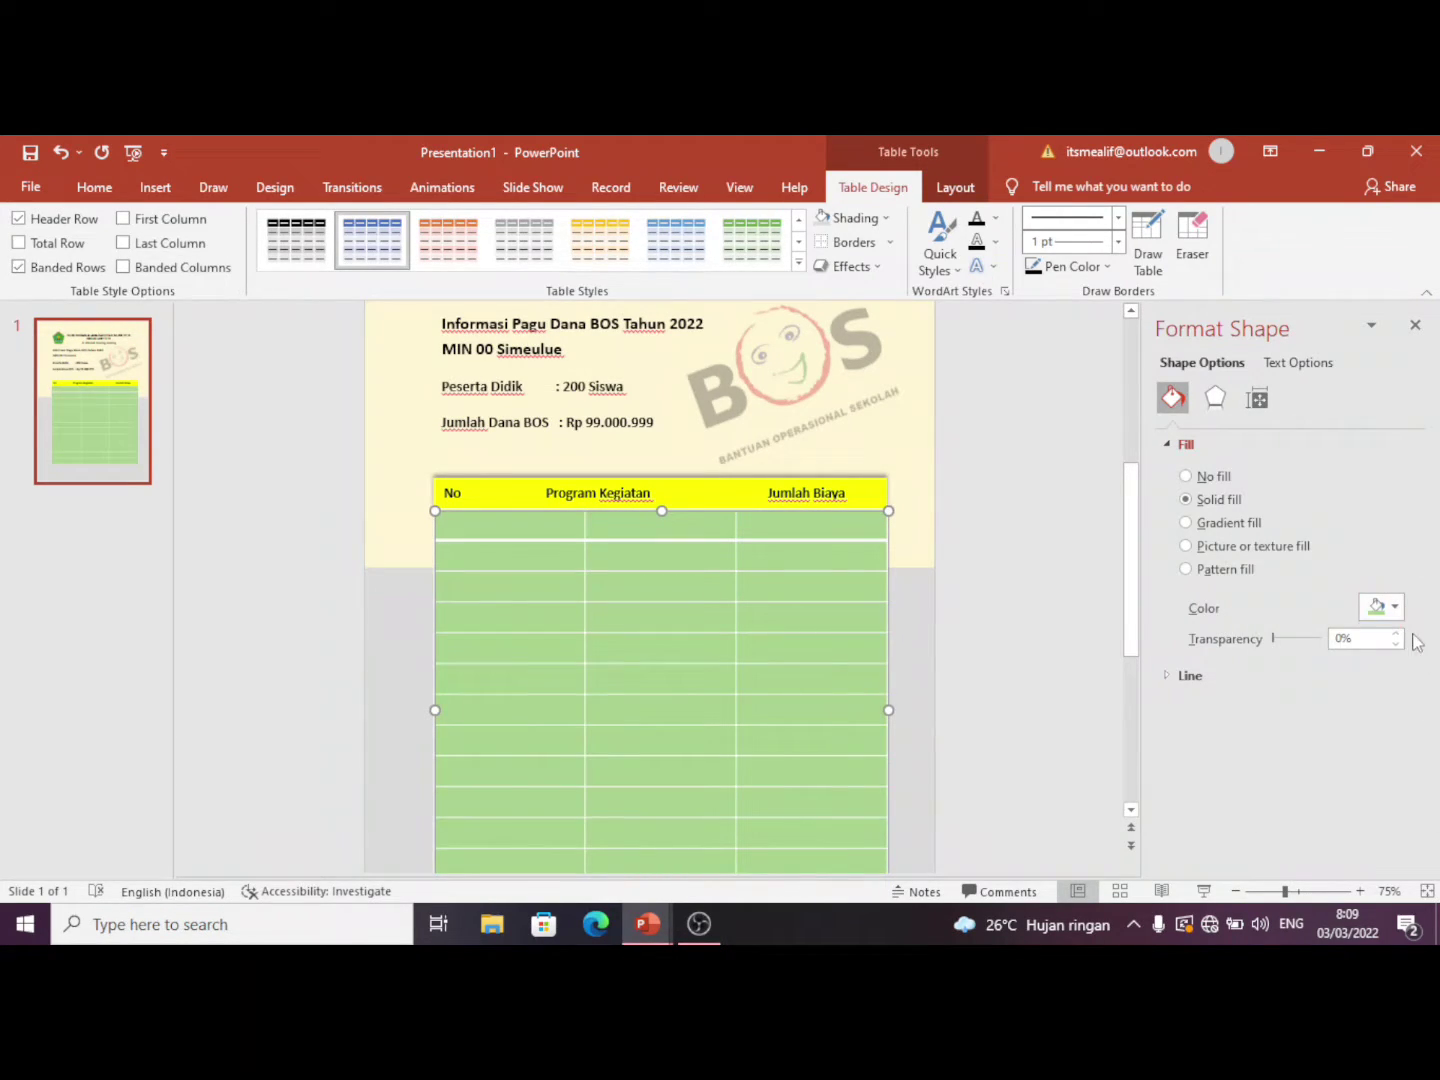
pyautogui.click(1390, 605)
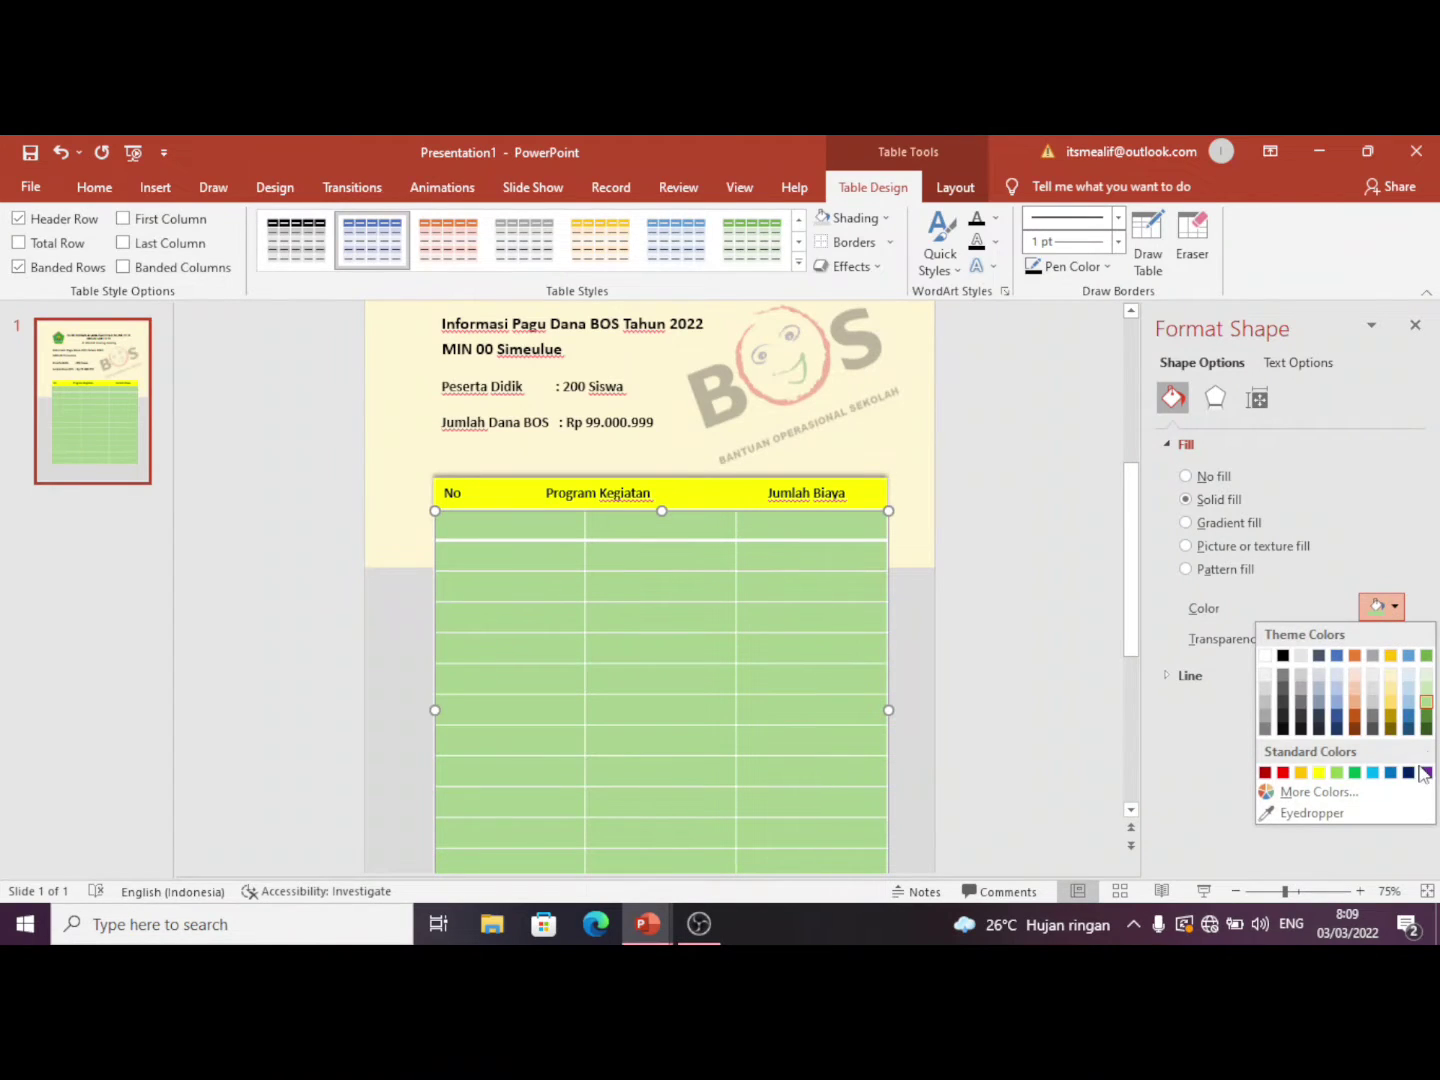
pyautogui.click(1336, 772)
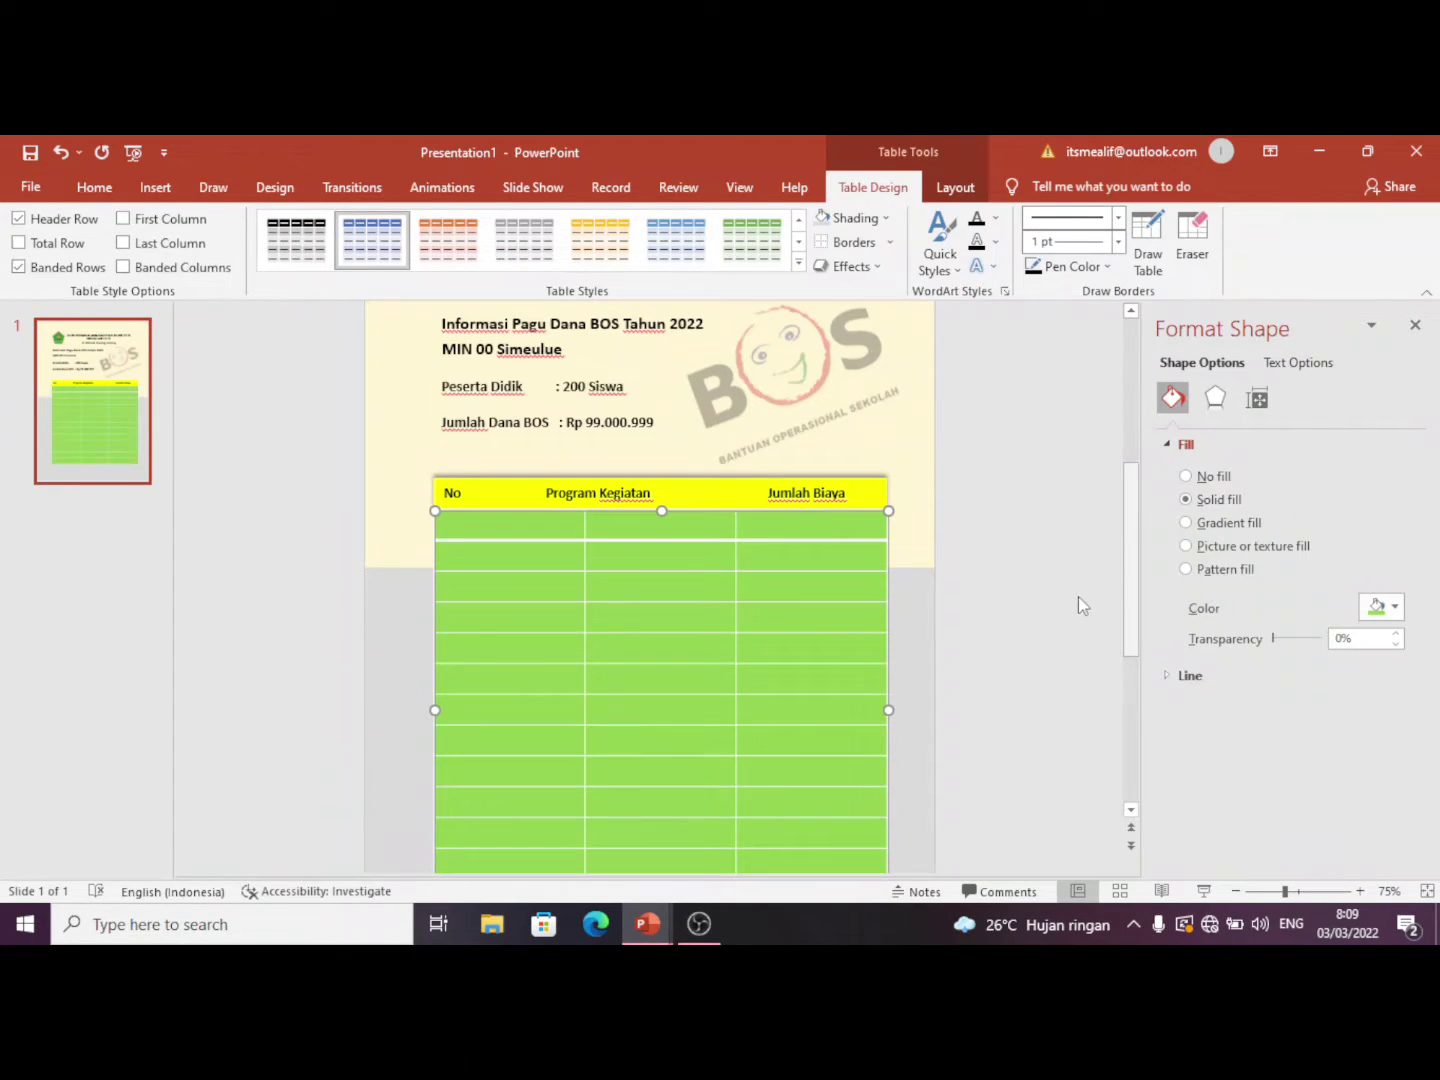
# Step: Review the whole slide's layout and the green table beneath the header
pyautogui.click(1078, 596)
pyautogui.scroll(2, 1032, 447)
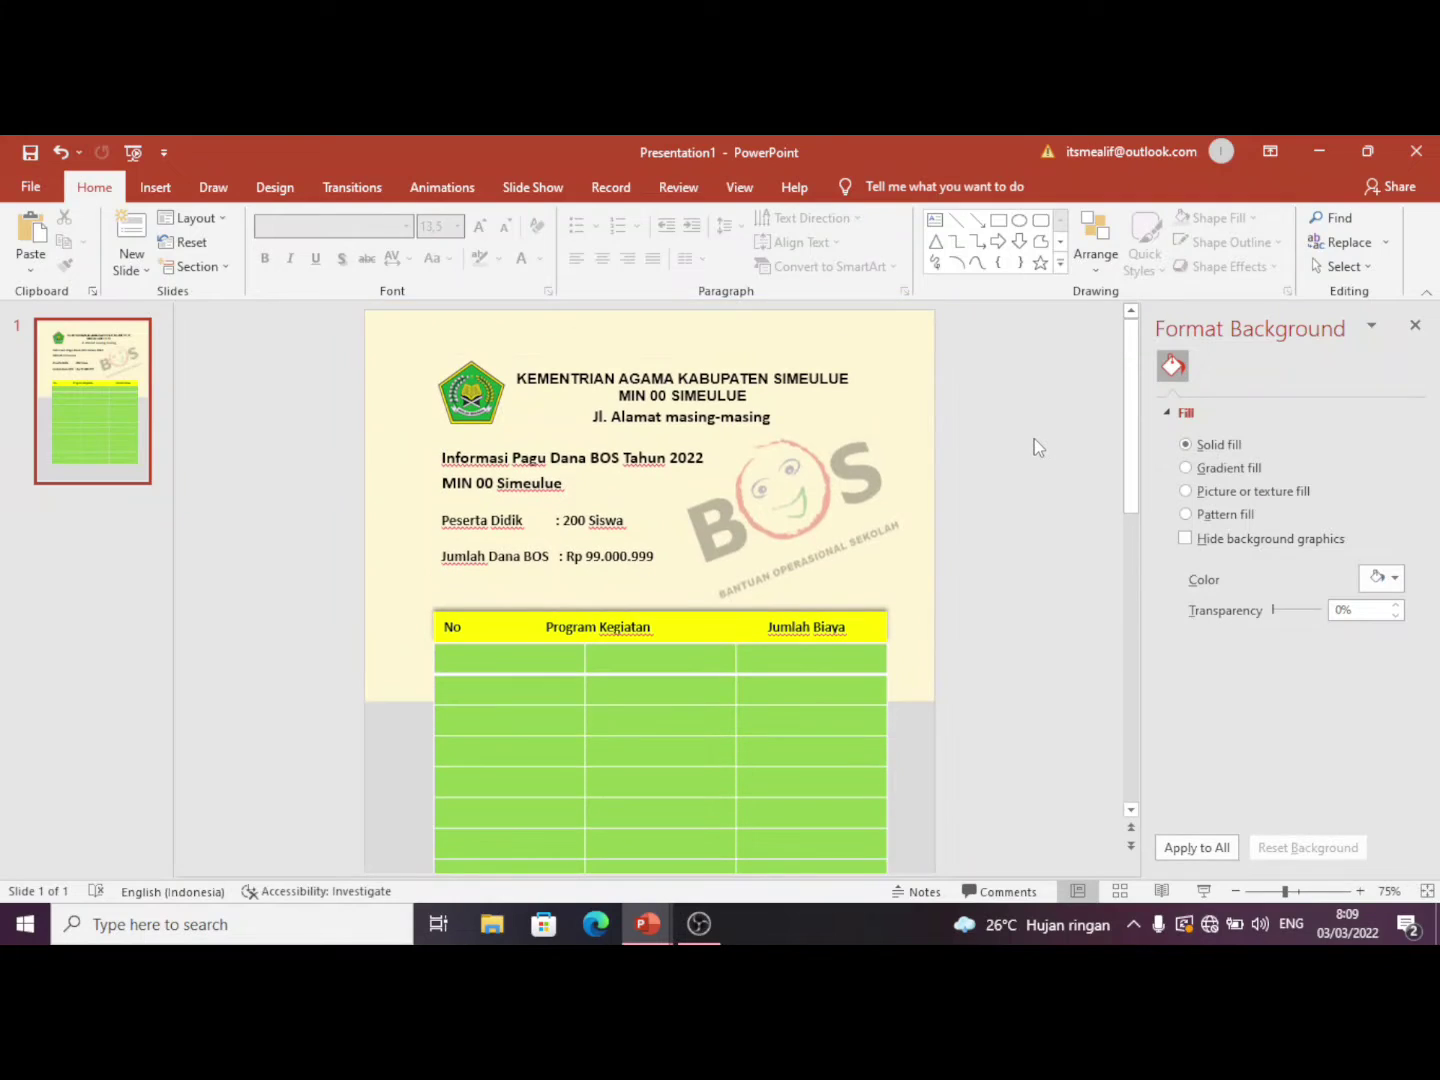
pyautogui.keyDown('ctrl'); pyautogui.scroll(-1, 1012, 560); pyautogui.keyUp('ctrl')
pyautogui.keyDown('ctrl'); pyautogui.scroll(-1, 991, 629); pyautogui.keyUp('ctrl')
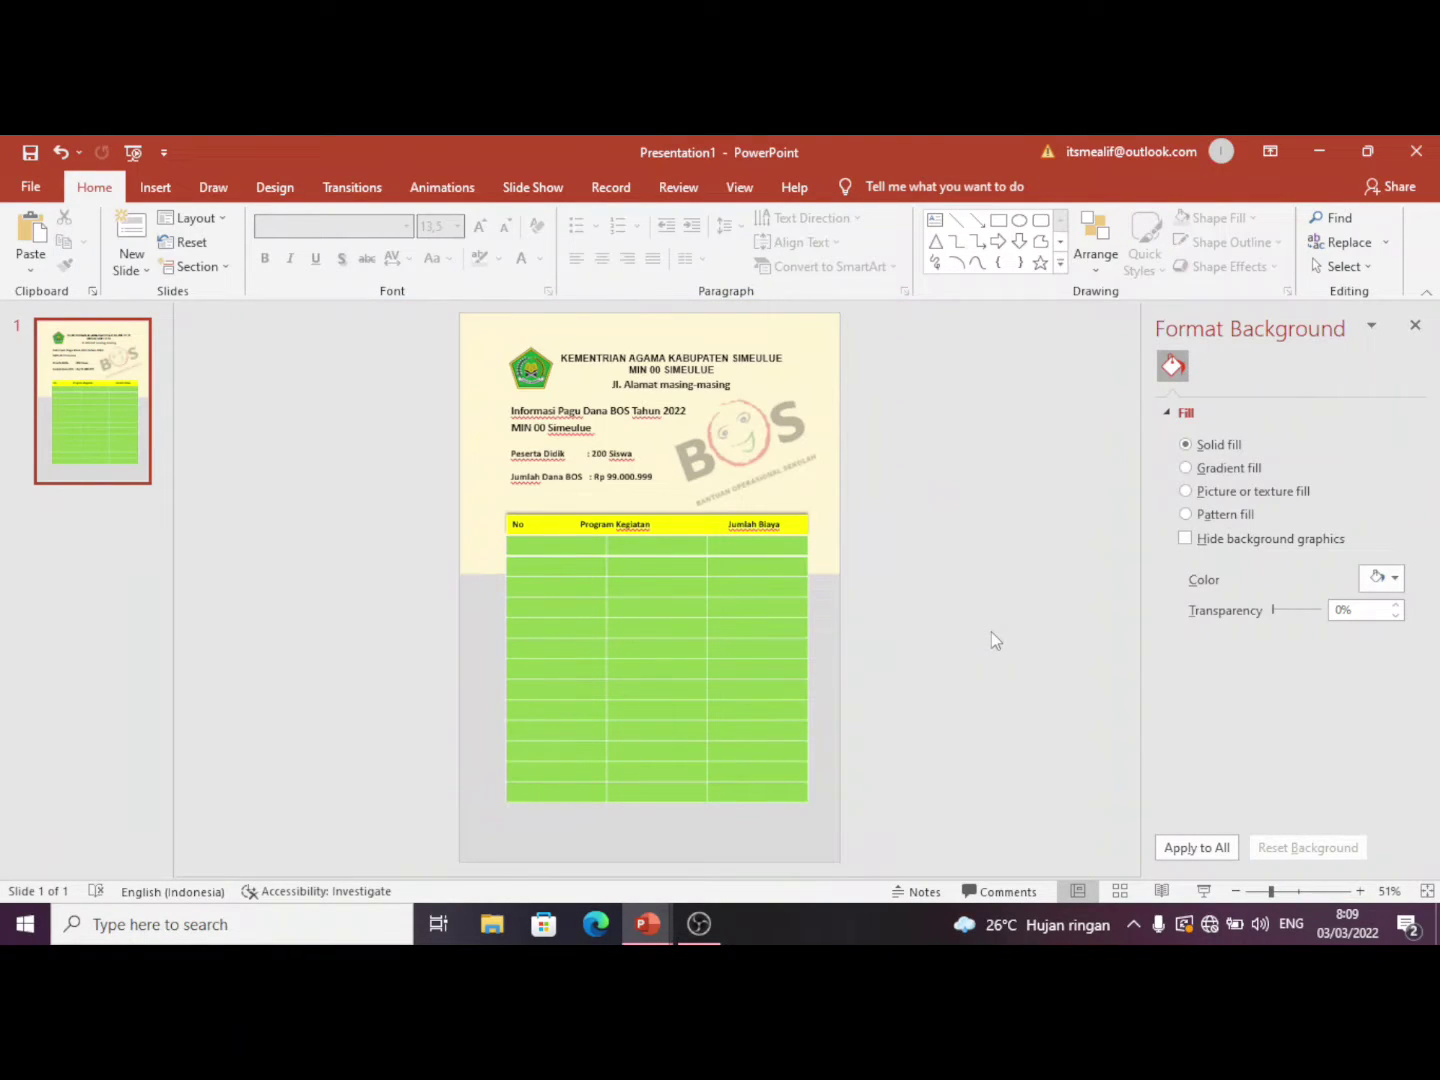
pyautogui.keyDown('ctrl'); pyautogui.scroll(1, 991, 632); pyautogui.keyUp('ctrl')
pyautogui.keyDown('ctrl'); pyautogui.scroll(3, 991, 633); pyautogui.keyUp('ctrl')
pyautogui.scroll(-1, 992, 633)
pyautogui.scroll(2, 991, 632)
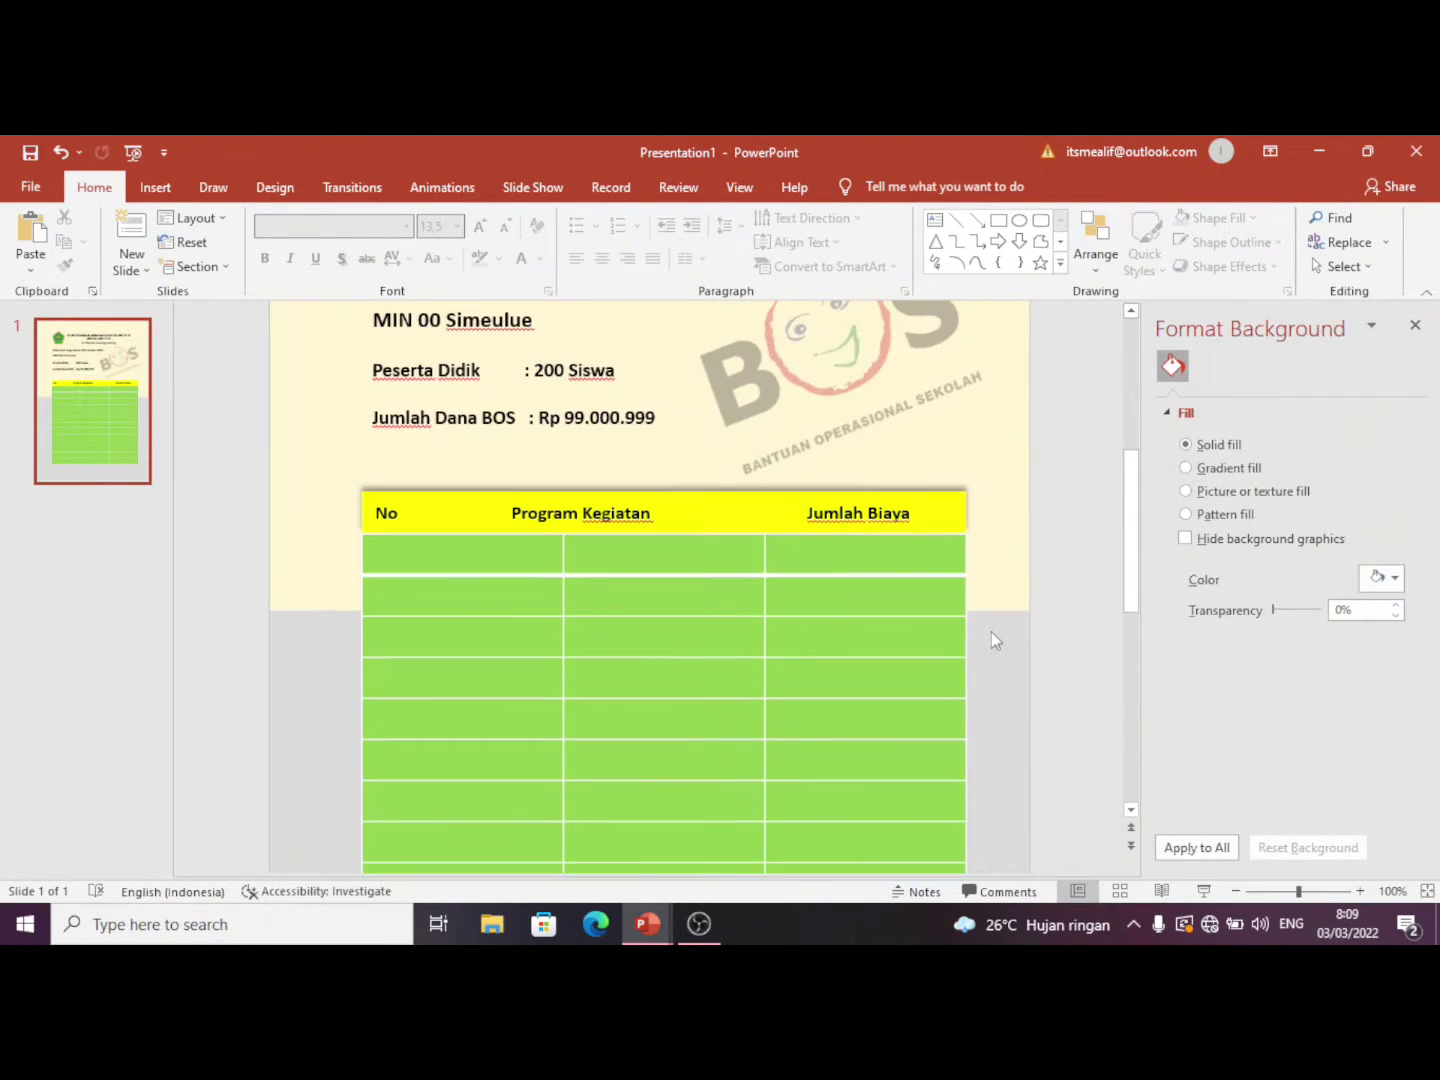
# Step: Apply black borders around and between the cells of the yellow header row
pyautogui.keyDown('ctrl'); pyautogui.scroll(2, 1000, 640); pyautogui.keyUp('ctrl')
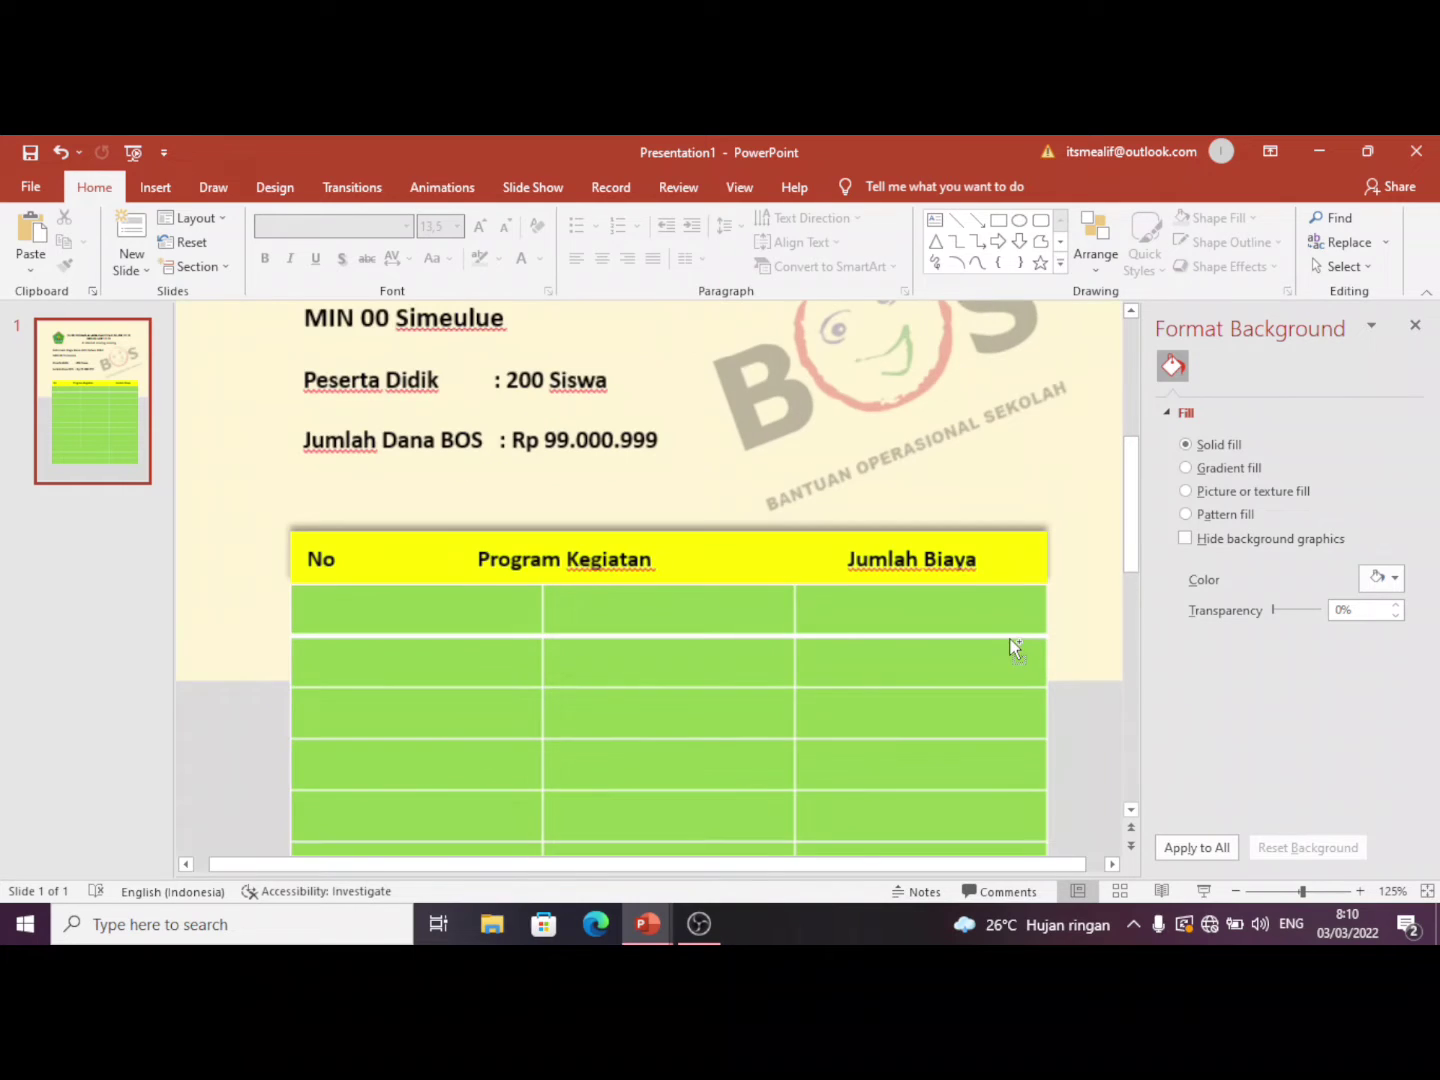
pyautogui.scroll(-1, 974, 671)
pyautogui.click(950, 663)
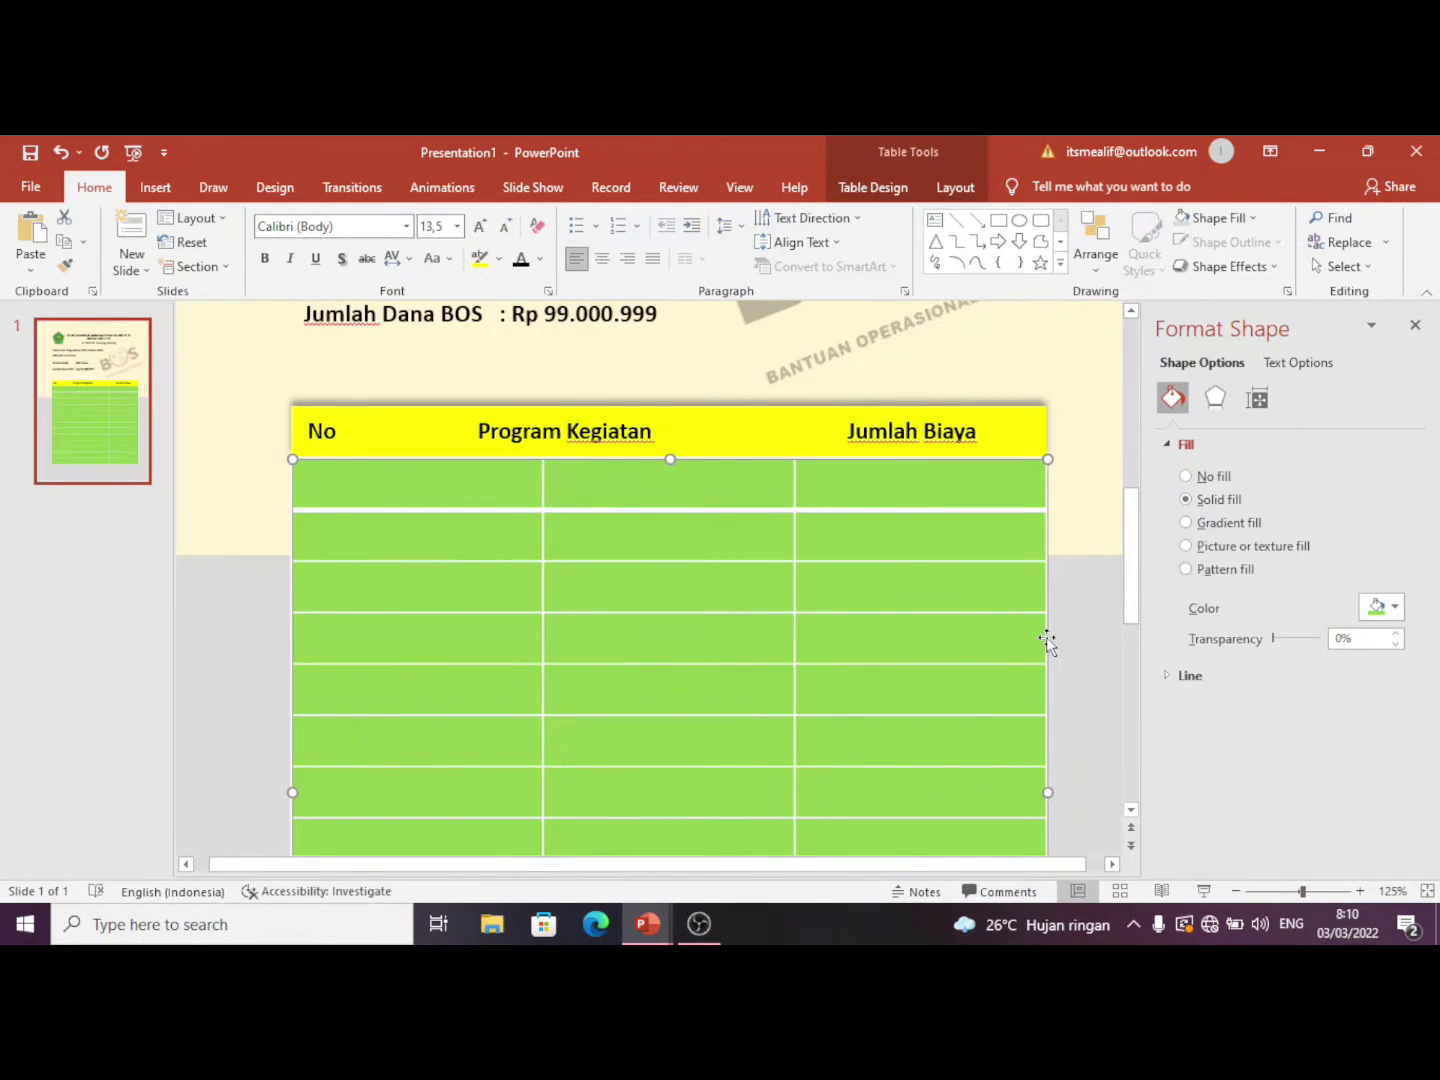
pyautogui.click(489, 450)
pyautogui.click(492, 432)
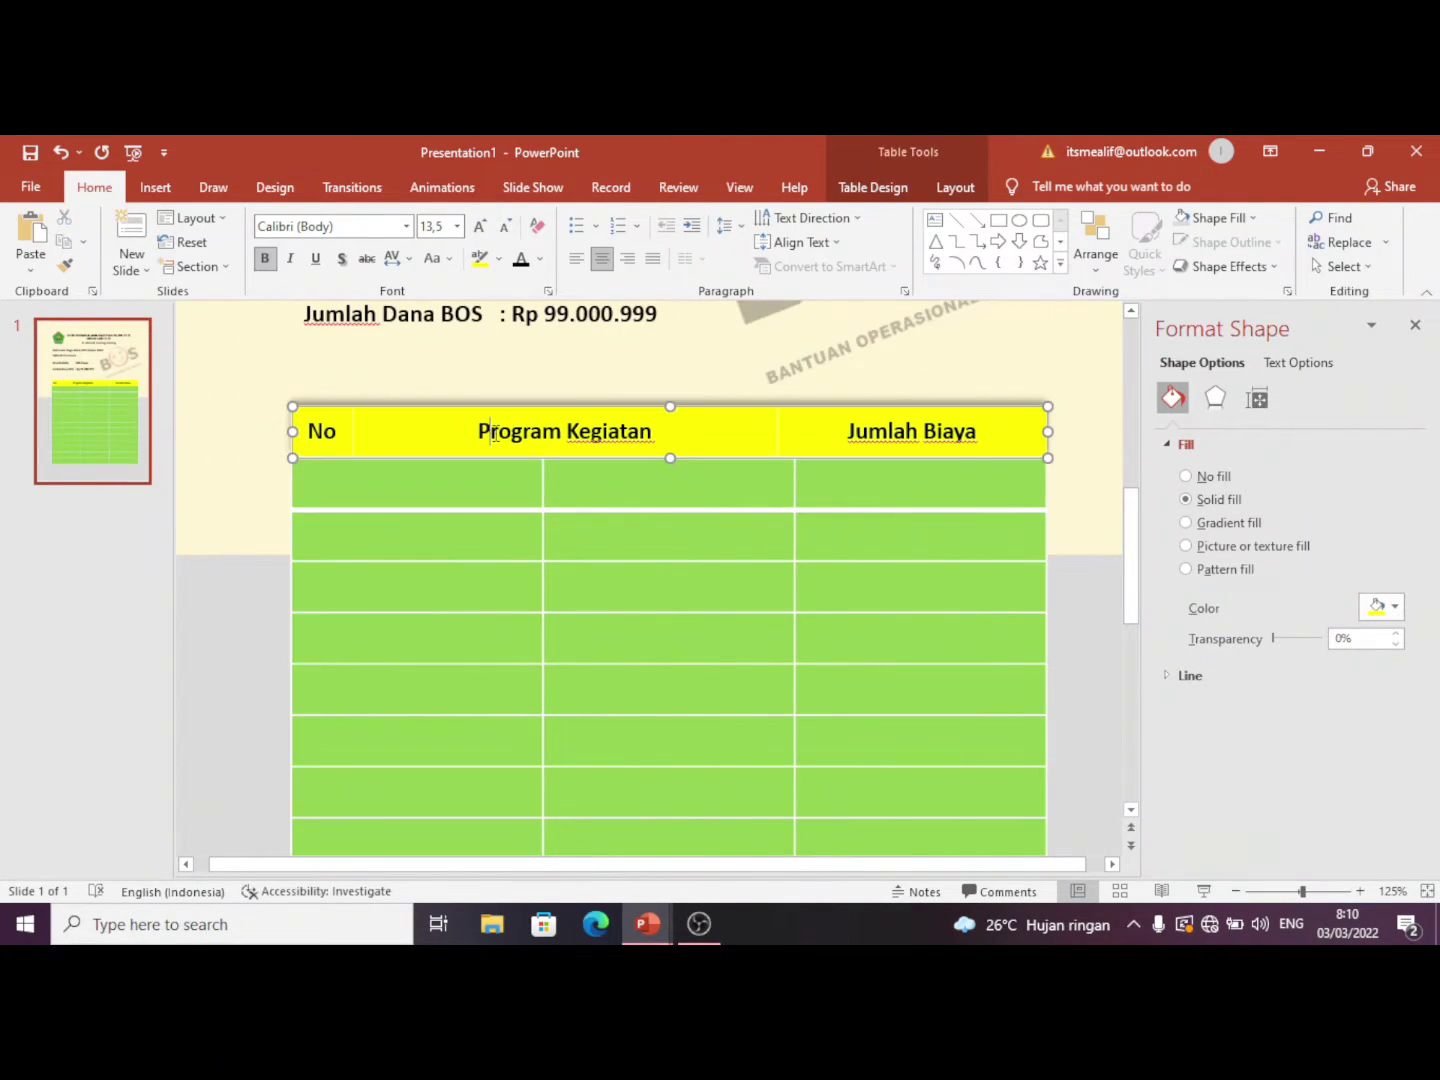
pyautogui.click(483, 444)
pyautogui.click(480, 458)
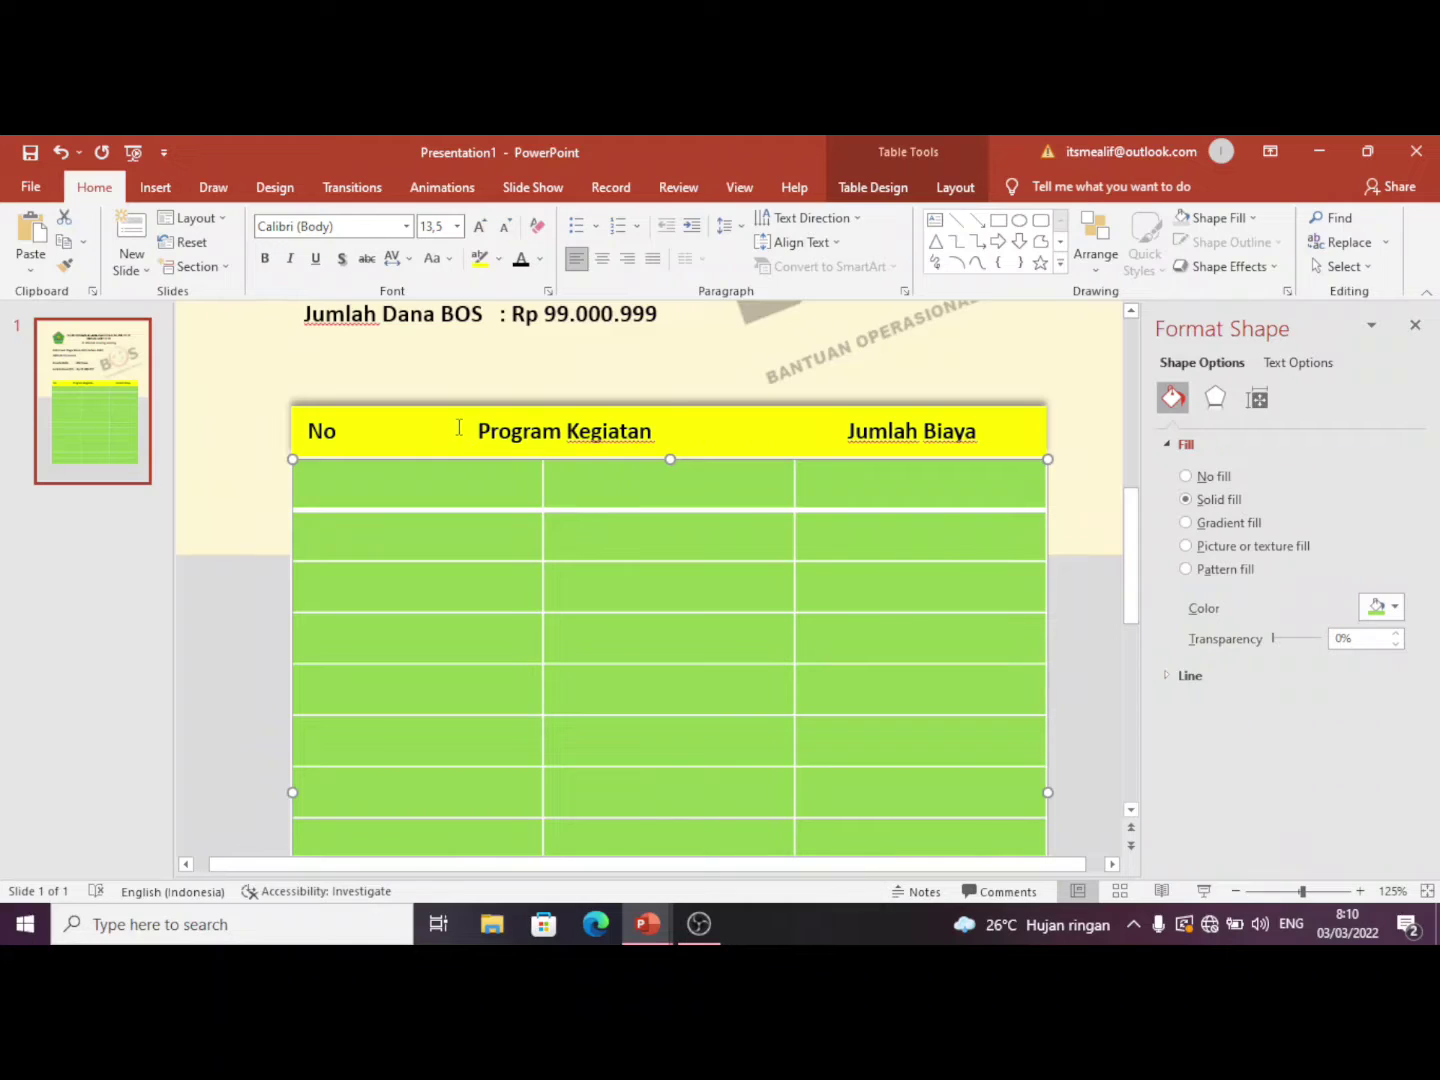
pyautogui.click(460, 427)
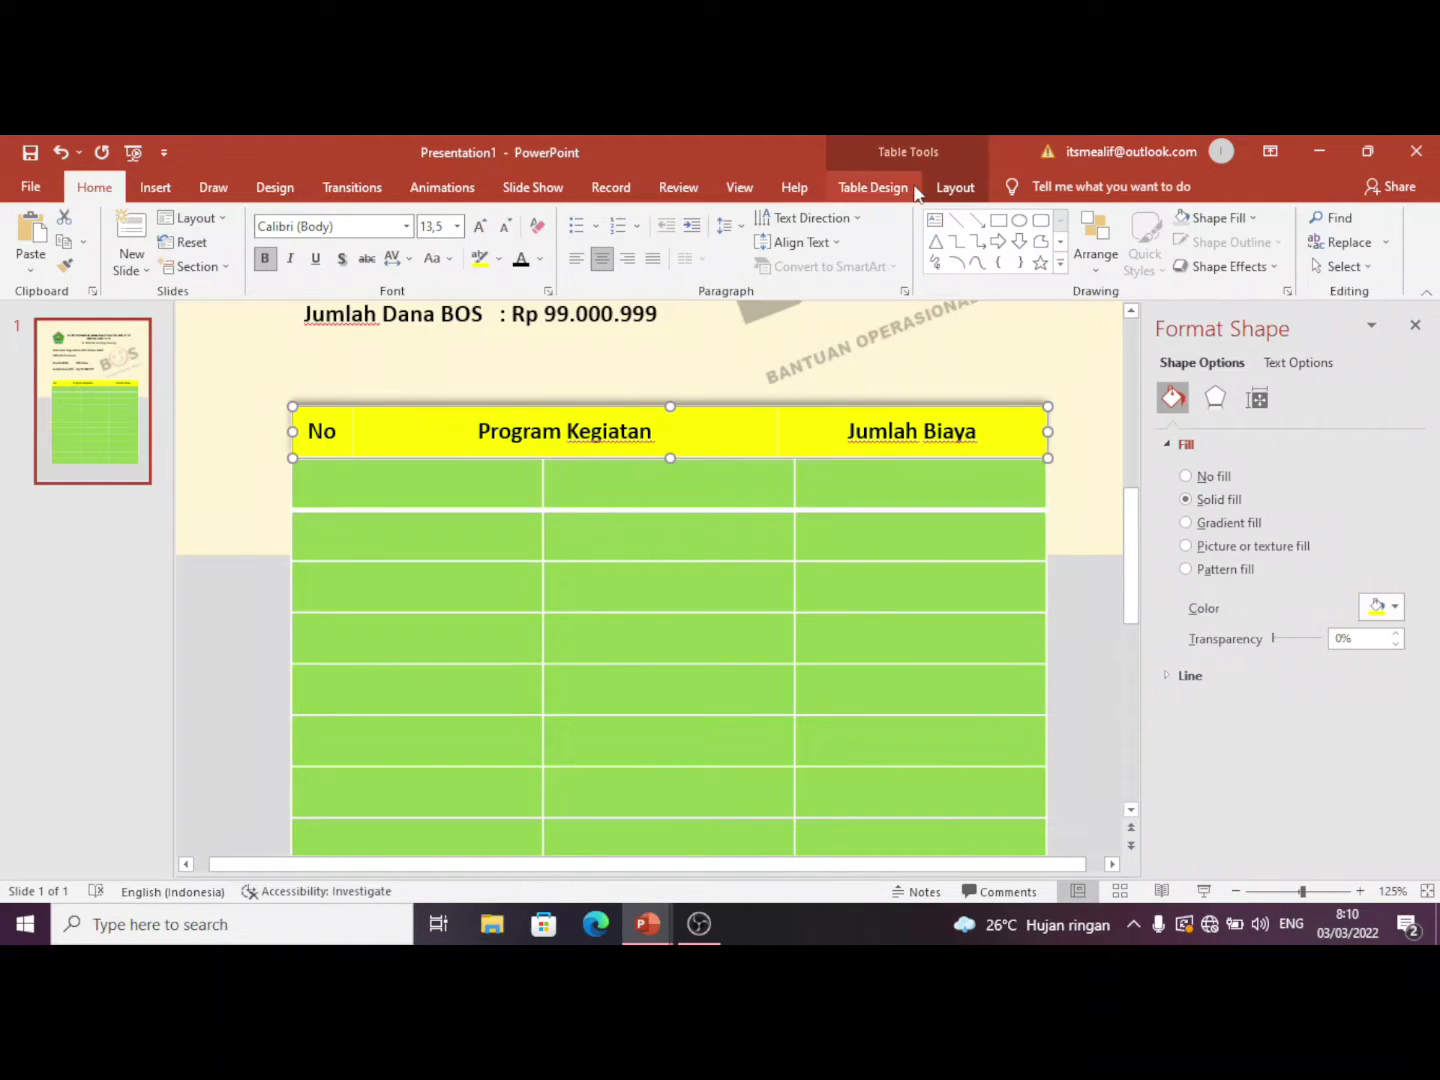
pyautogui.click(946, 187)
pyautogui.click(870, 187)
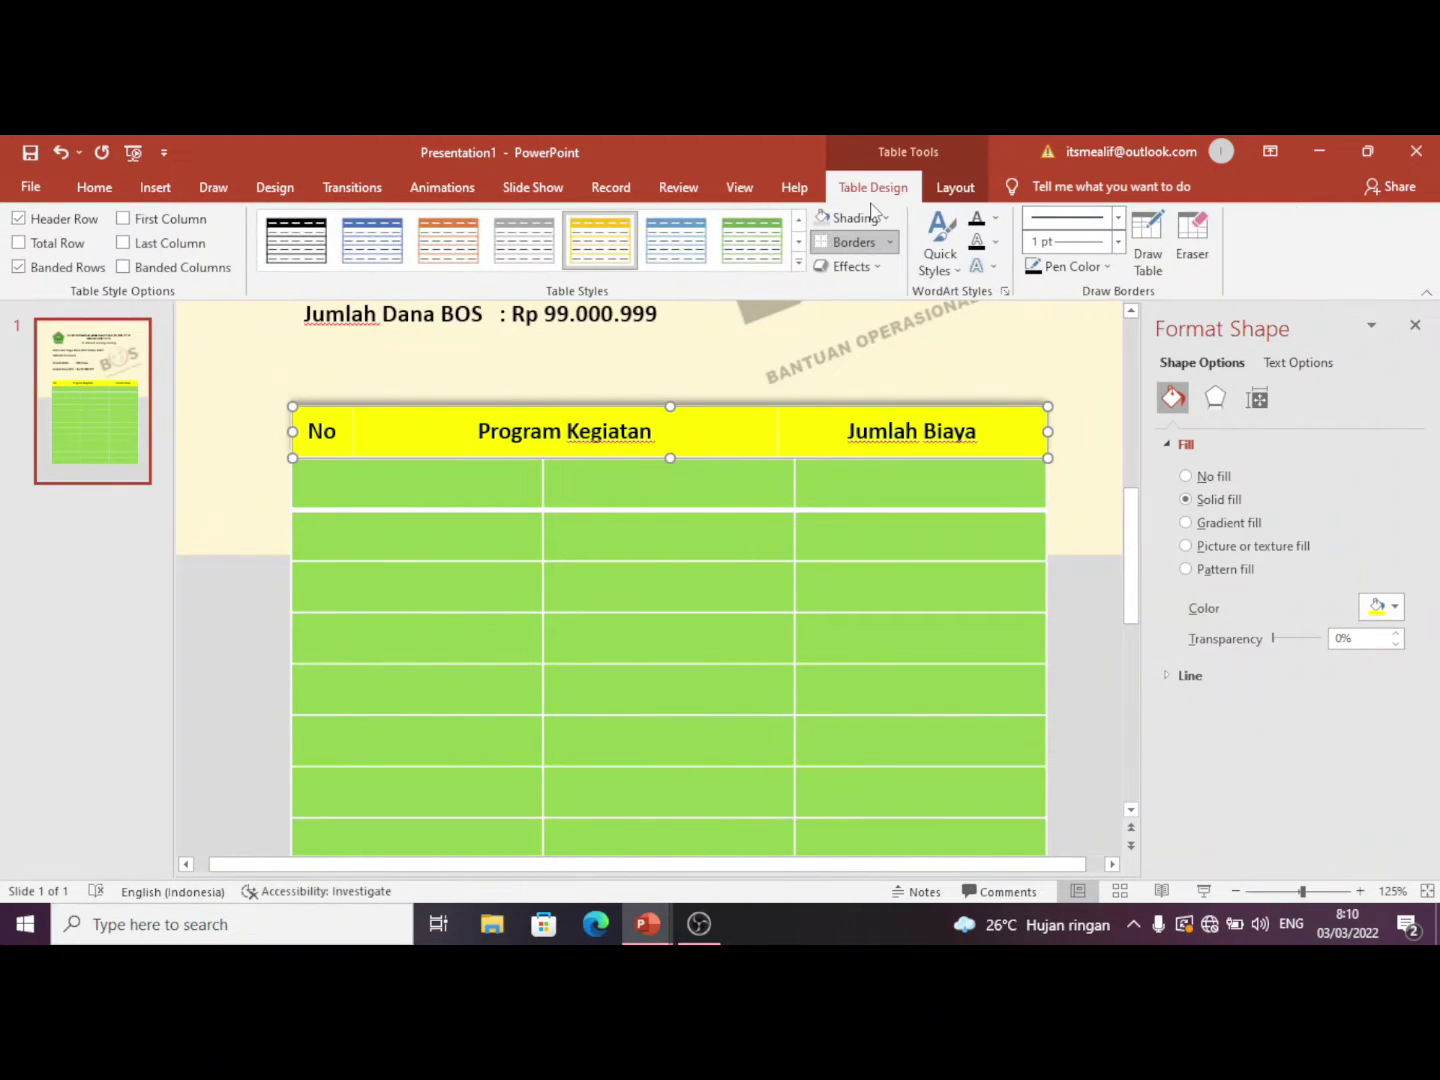
pyautogui.click(887, 245)
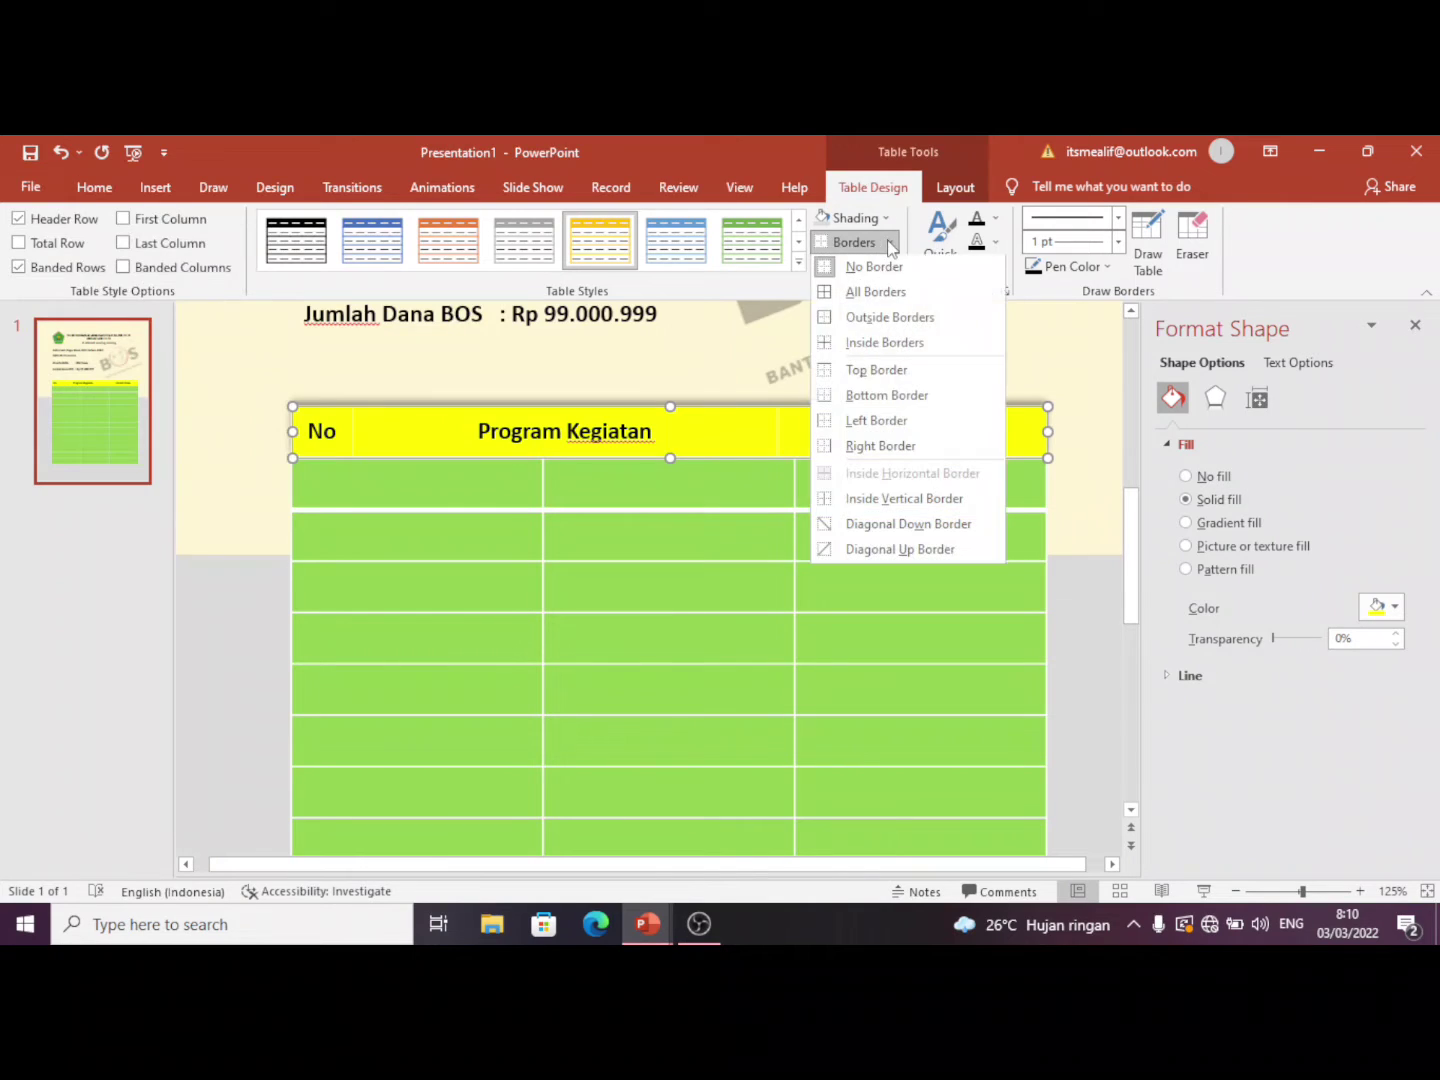
pyautogui.click(890, 318)
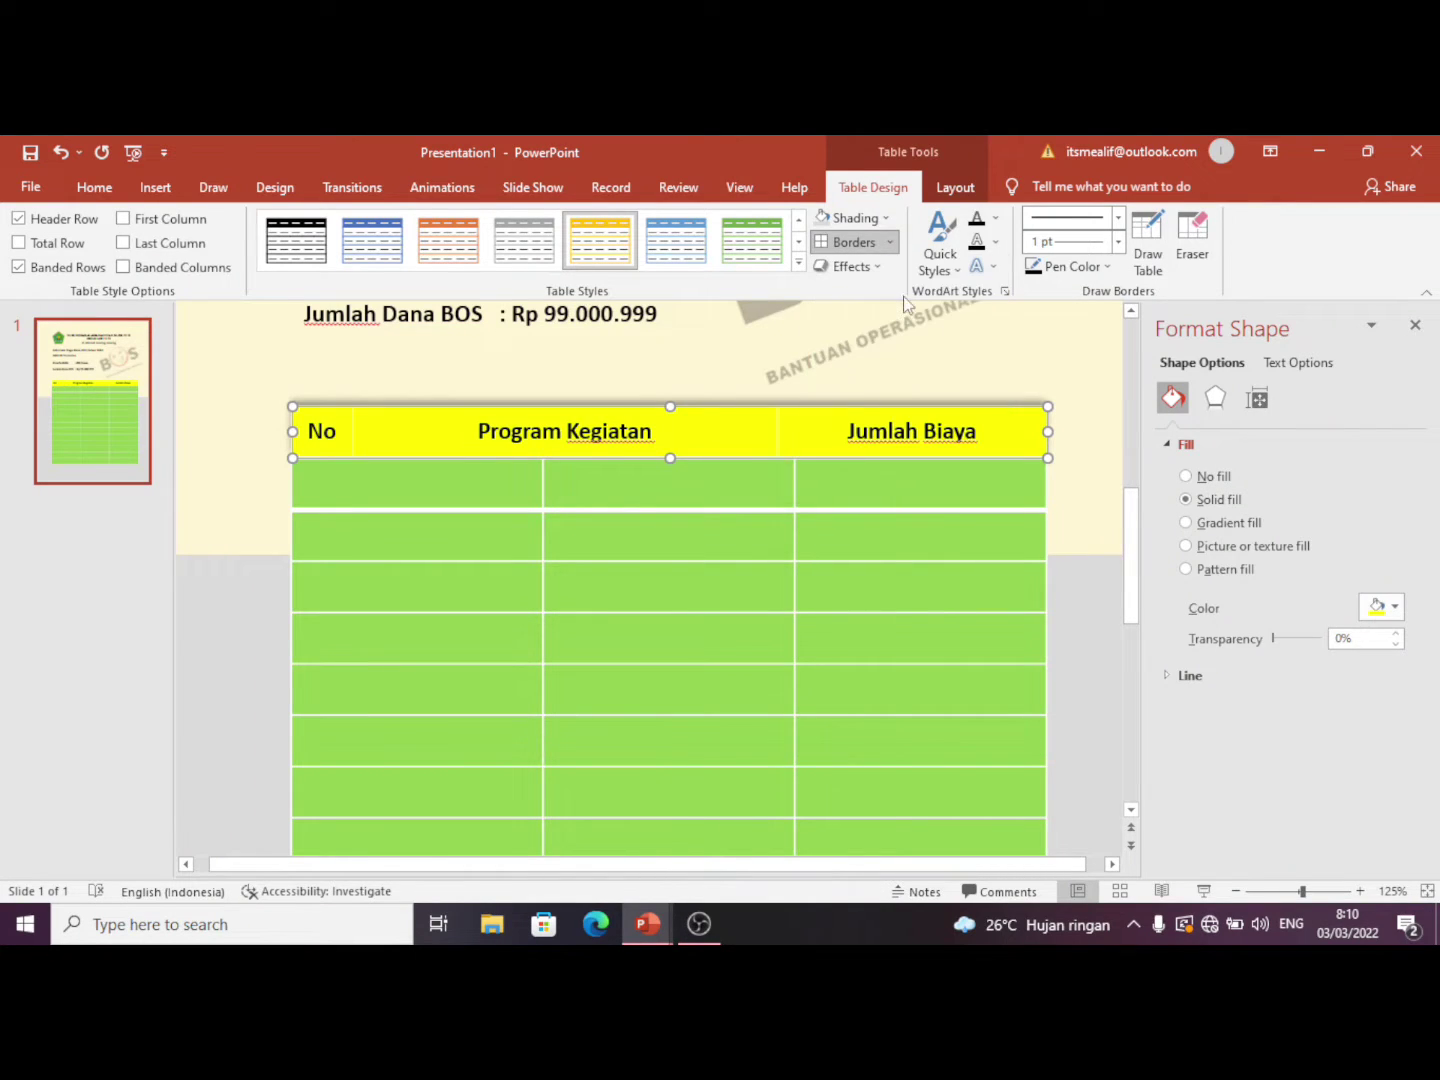
# Step: Resize the first two columns of the empty green table to line up with the header's No and Program Kegiatan columns
pyautogui.click(412, 537)
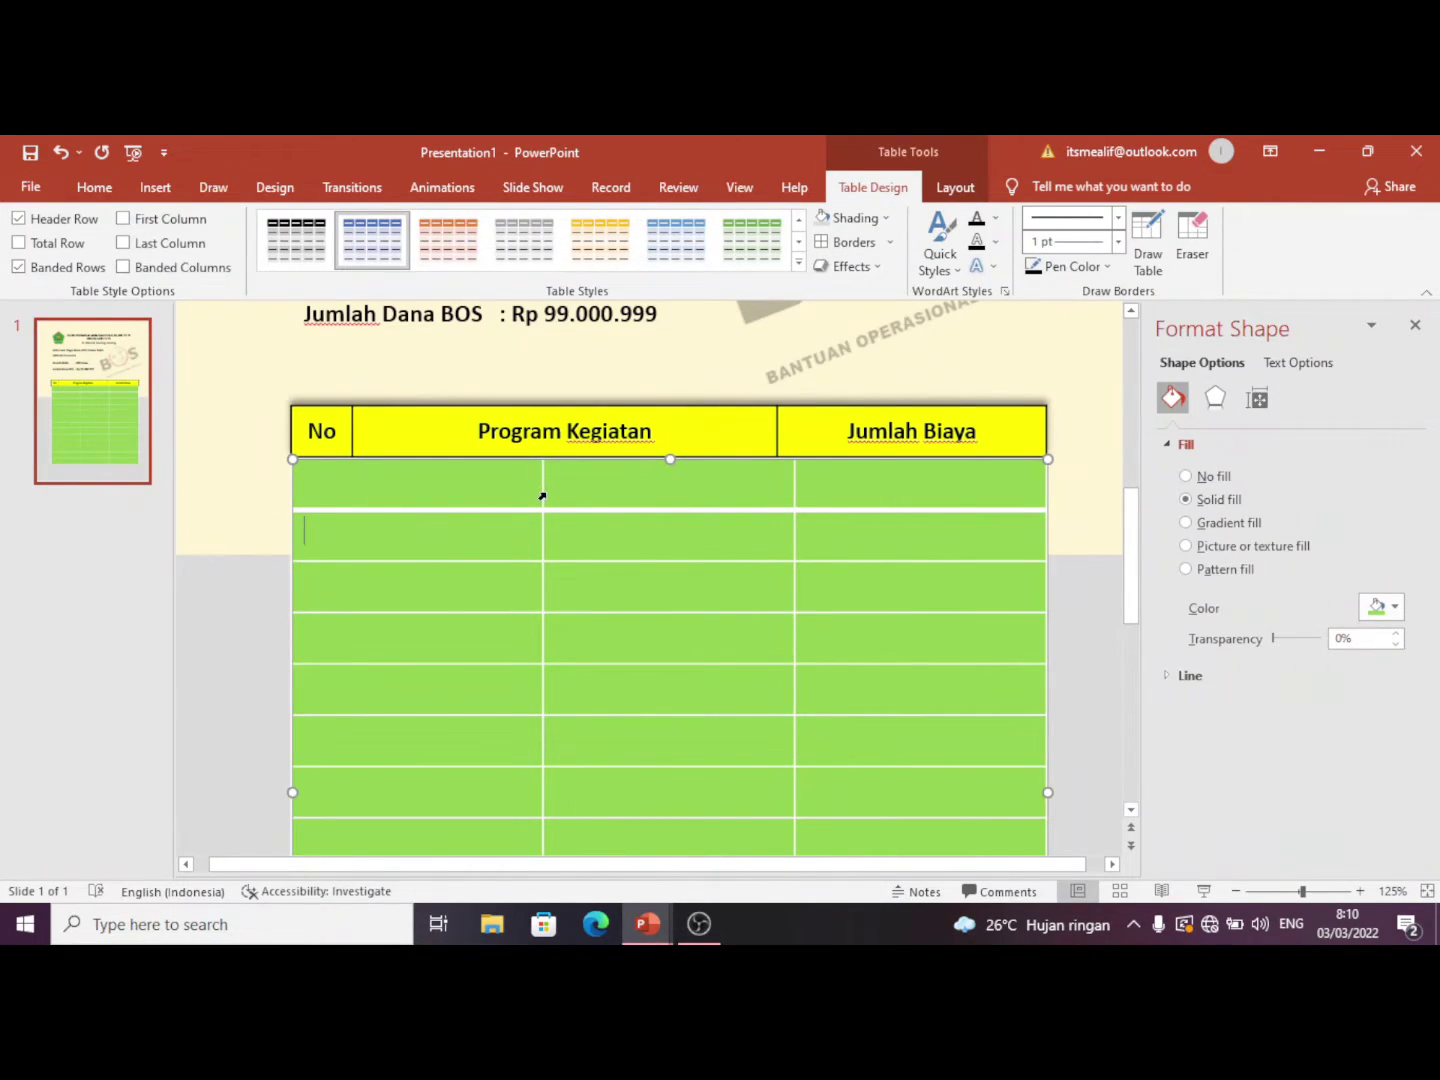
pyautogui.moveTo(542, 485); pyautogui.dragTo(353, 490)
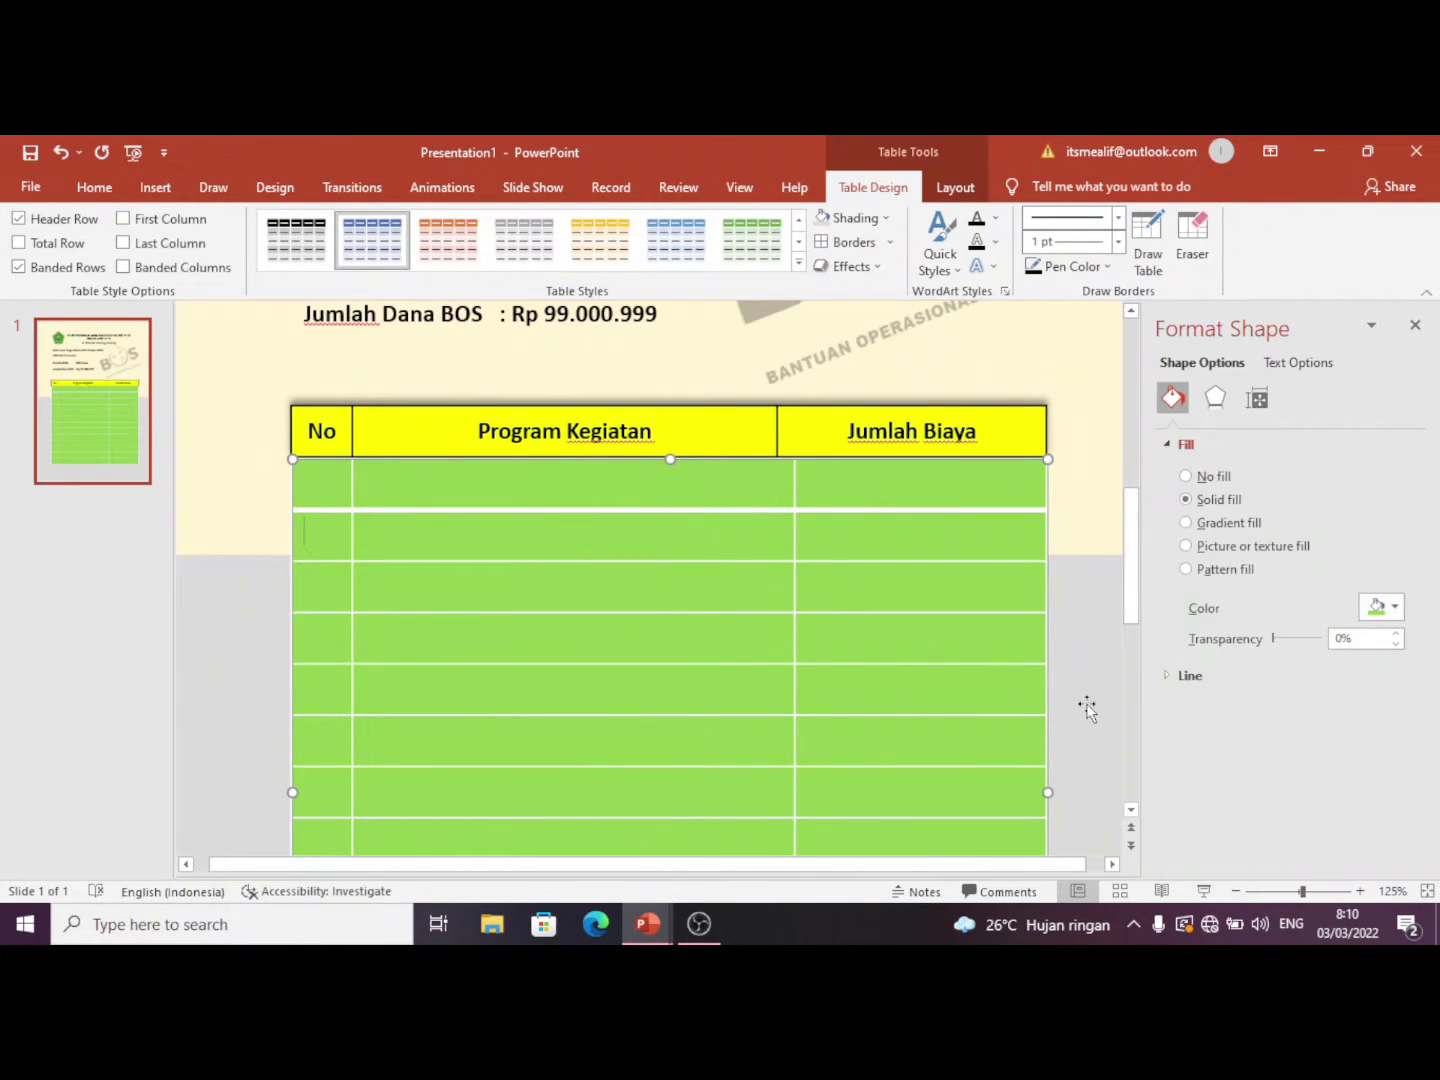
pyautogui.click(698, 924)
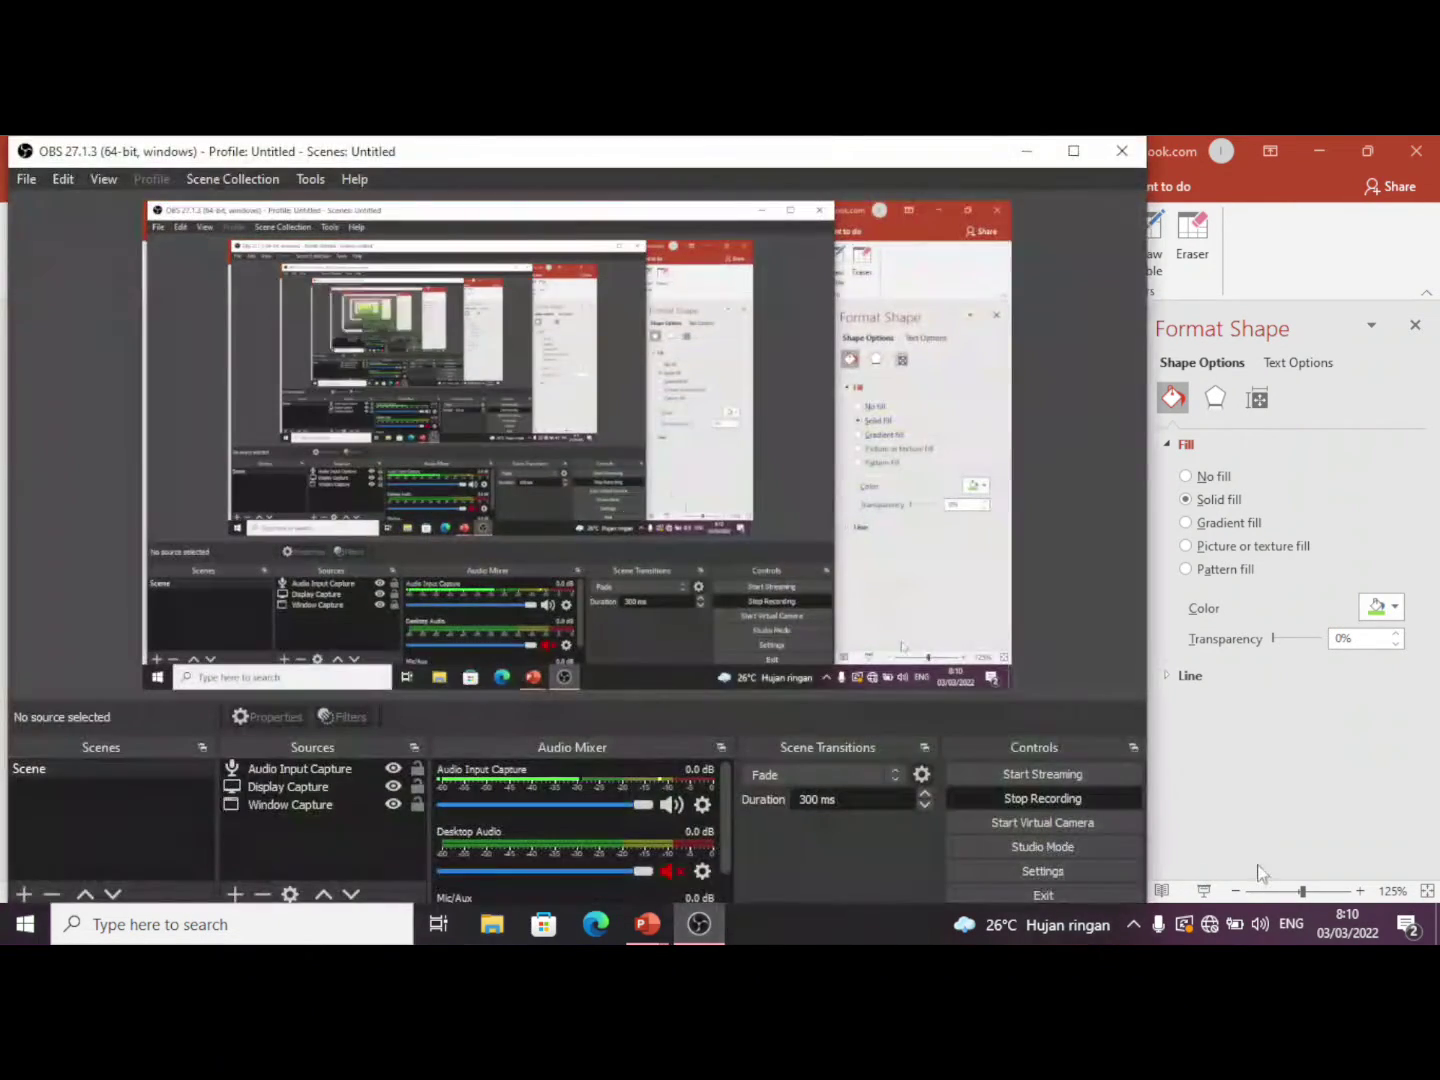
pyautogui.click(1040, 148)
pyautogui.click(829, 481)
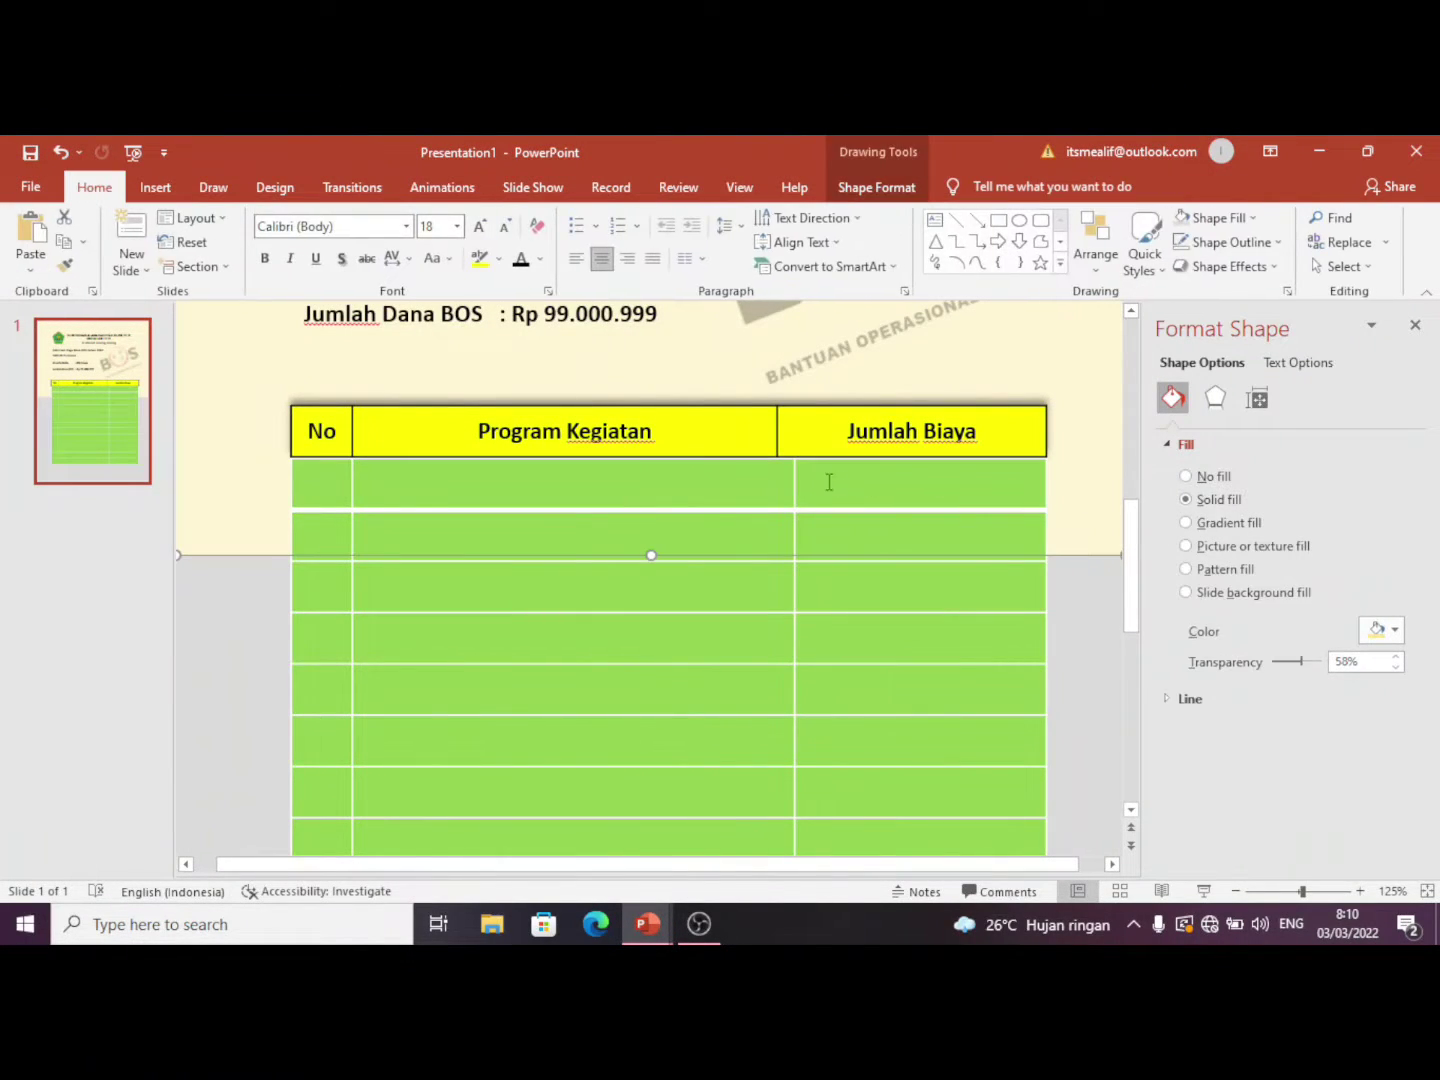
pyautogui.click(333, 466)
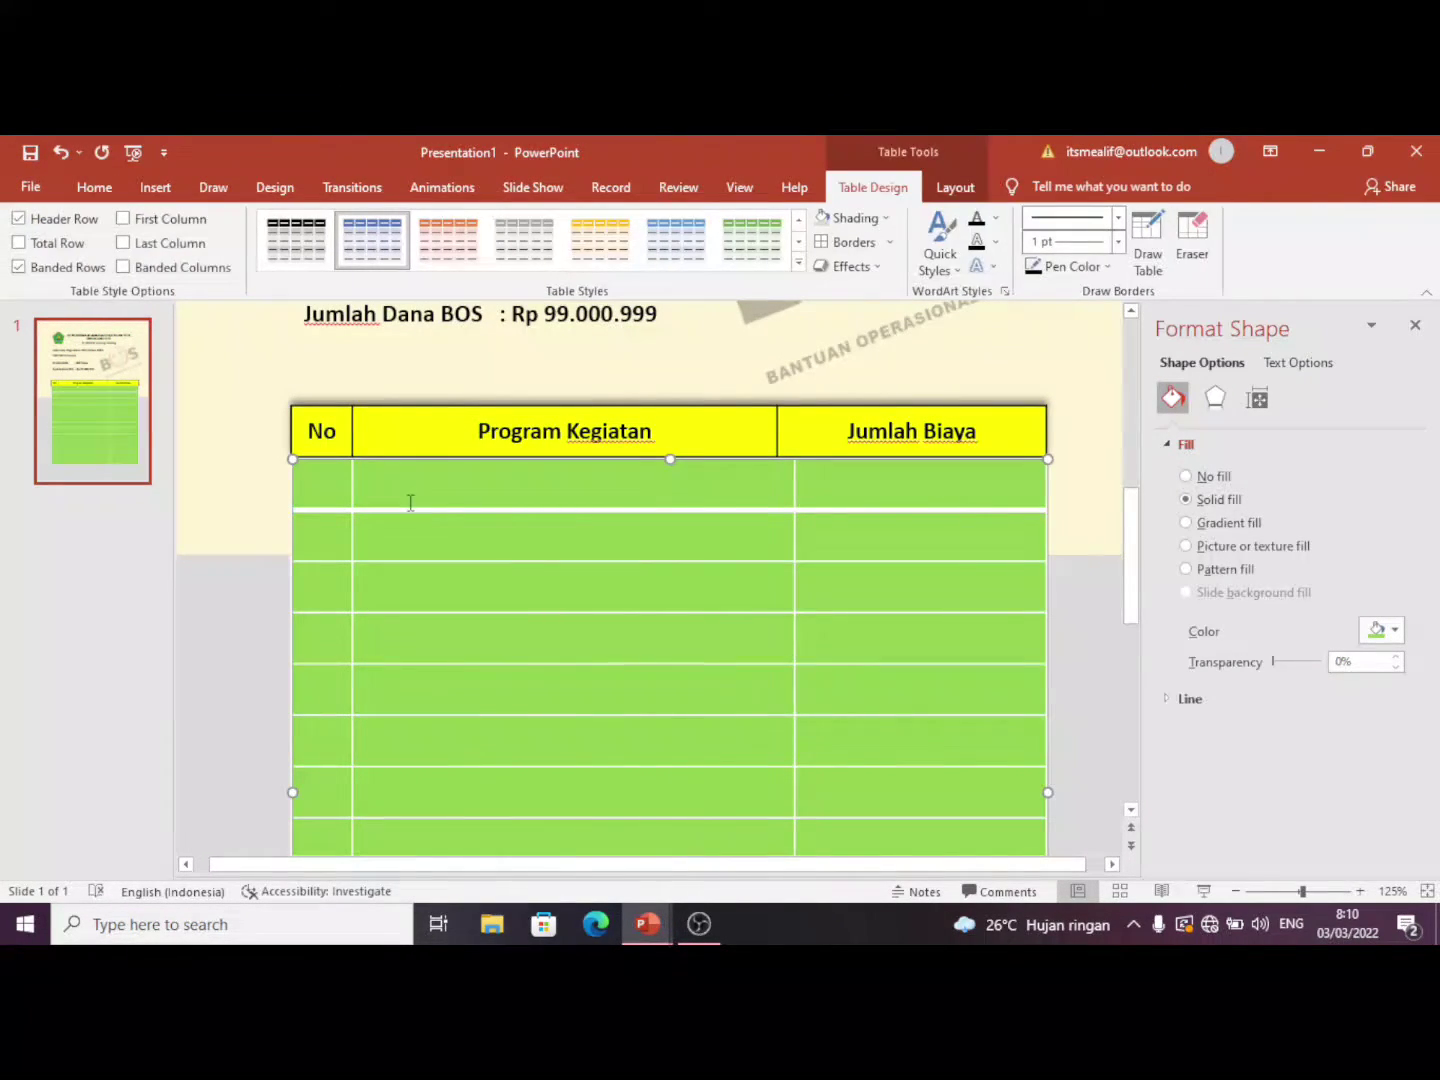
pyautogui.click(798, 532)
pyautogui.click(781, 628)
pyautogui.moveTo(777, 553); pyautogui.dragTo(777, 552)
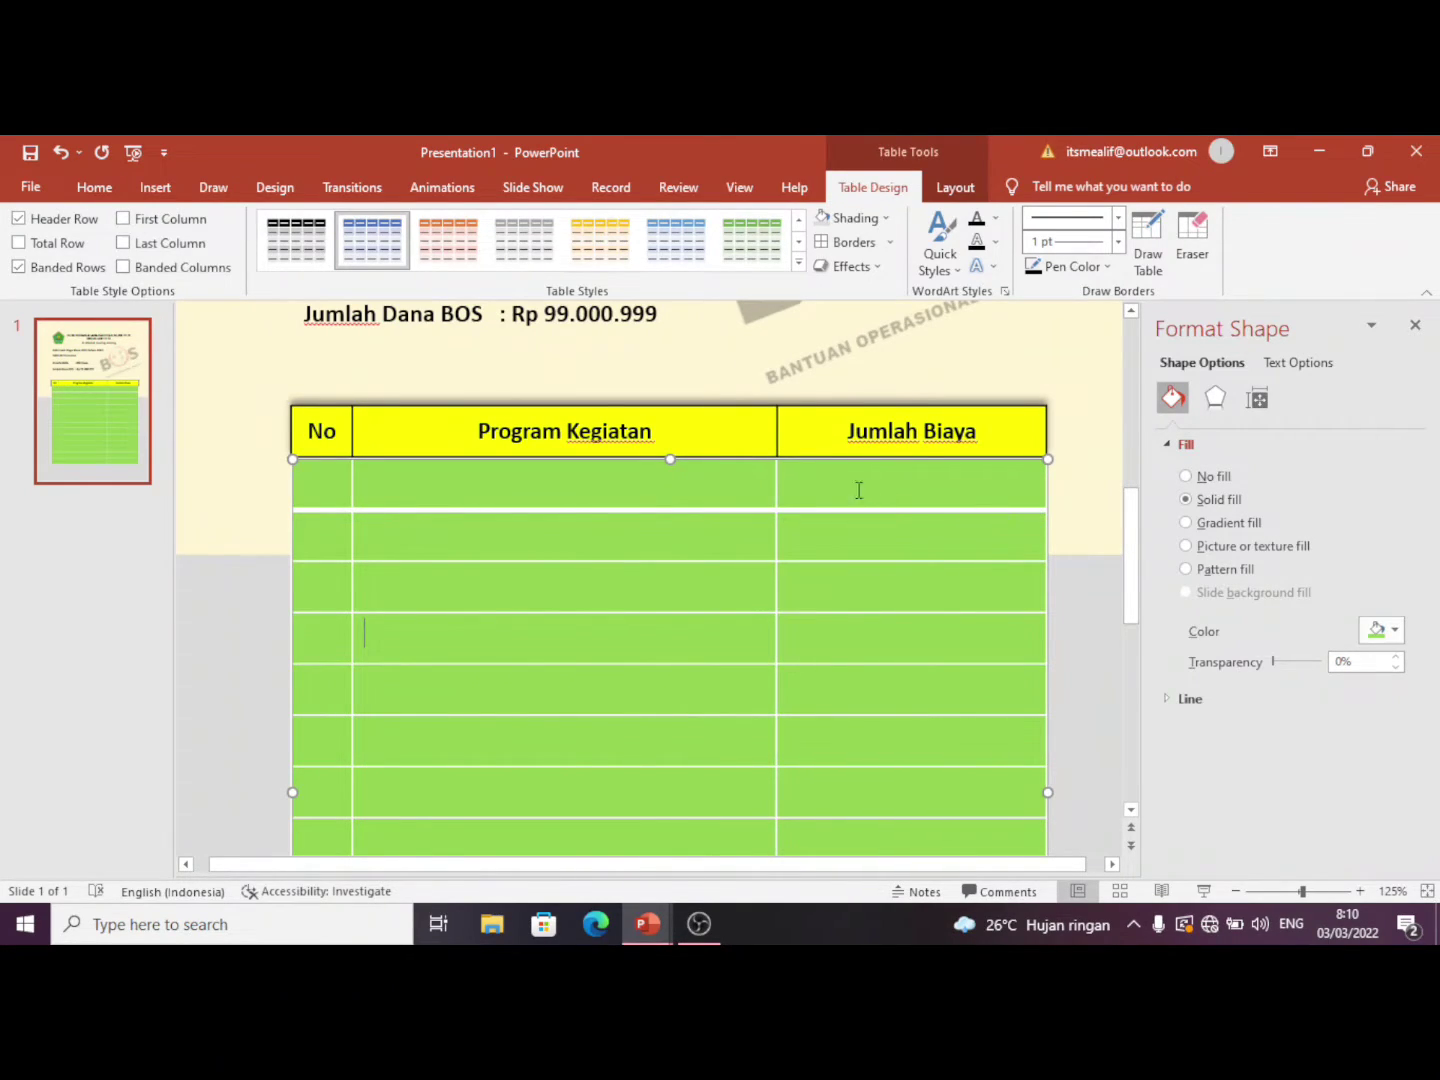
# Step: Narrow the header's Program Kegiatan column slightly by shifting its divider with Jumlah Biaya
pyautogui.click(776, 432)
pyautogui.click(773, 435)
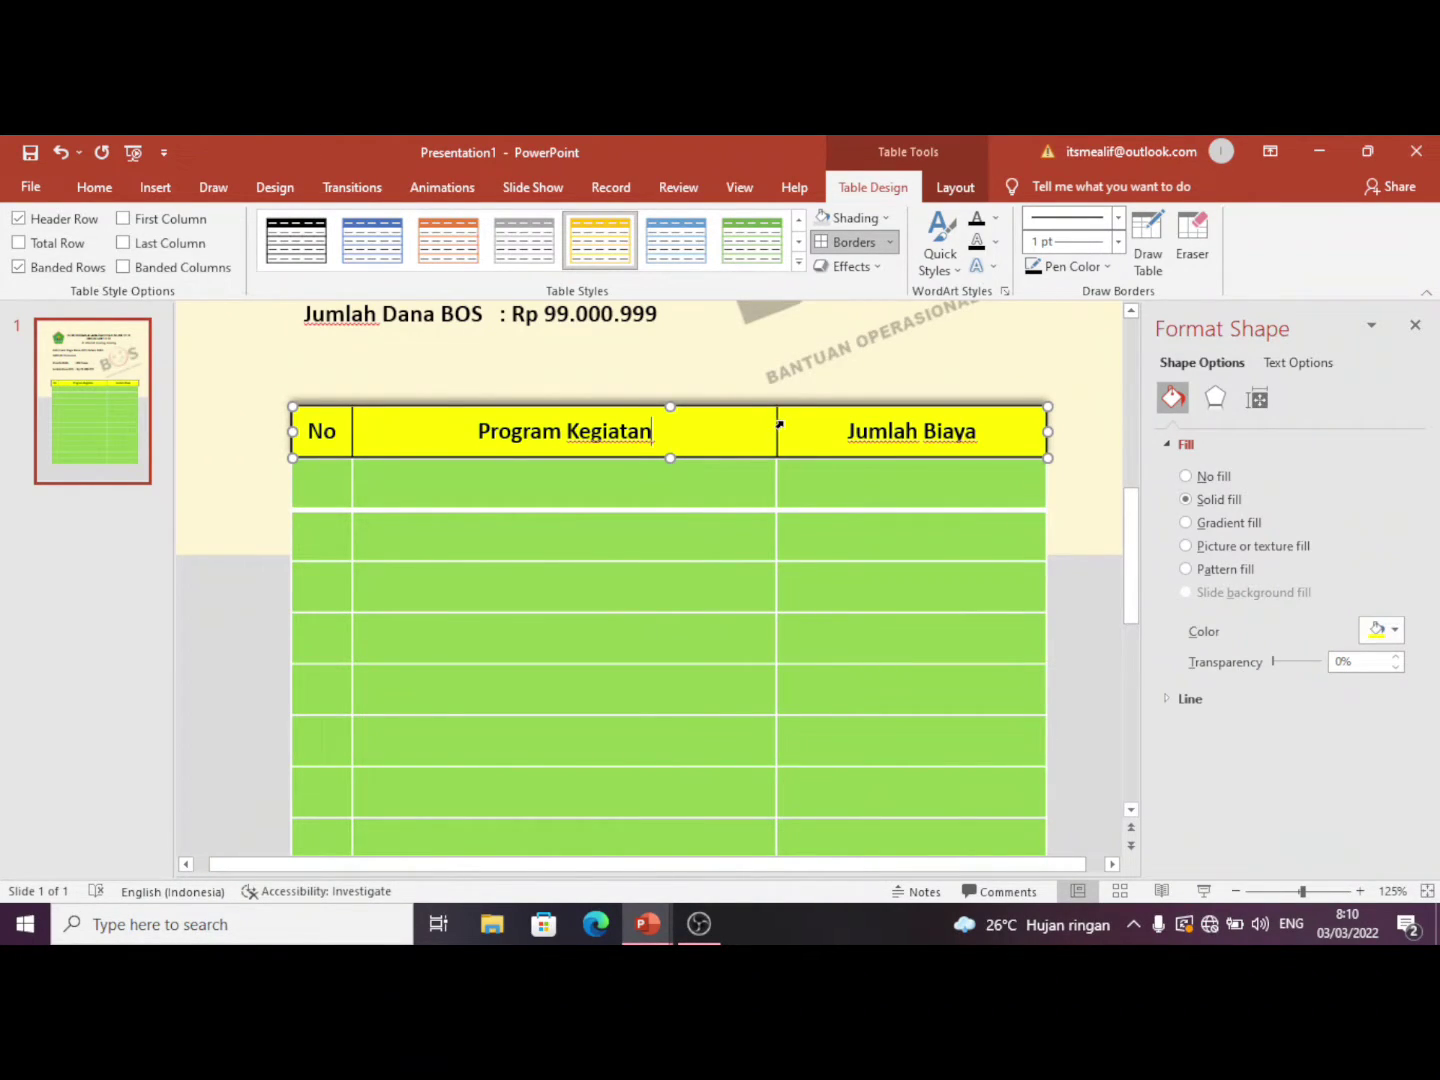
pyautogui.click(782, 430)
pyautogui.click(622, 693)
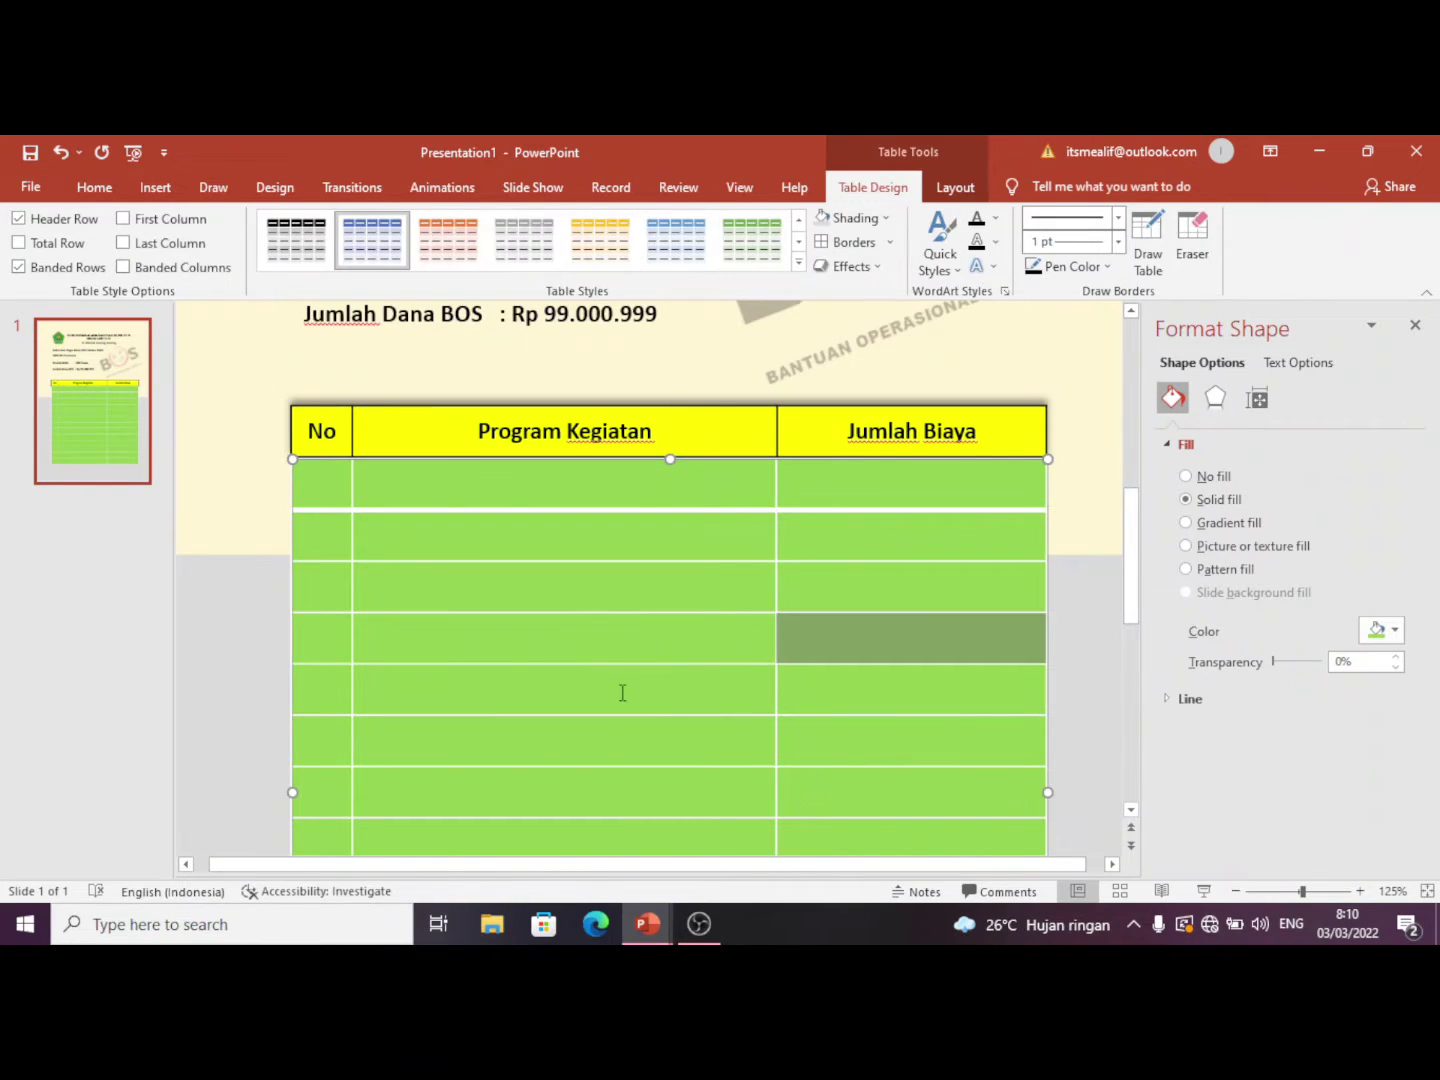
pyautogui.click(773, 428)
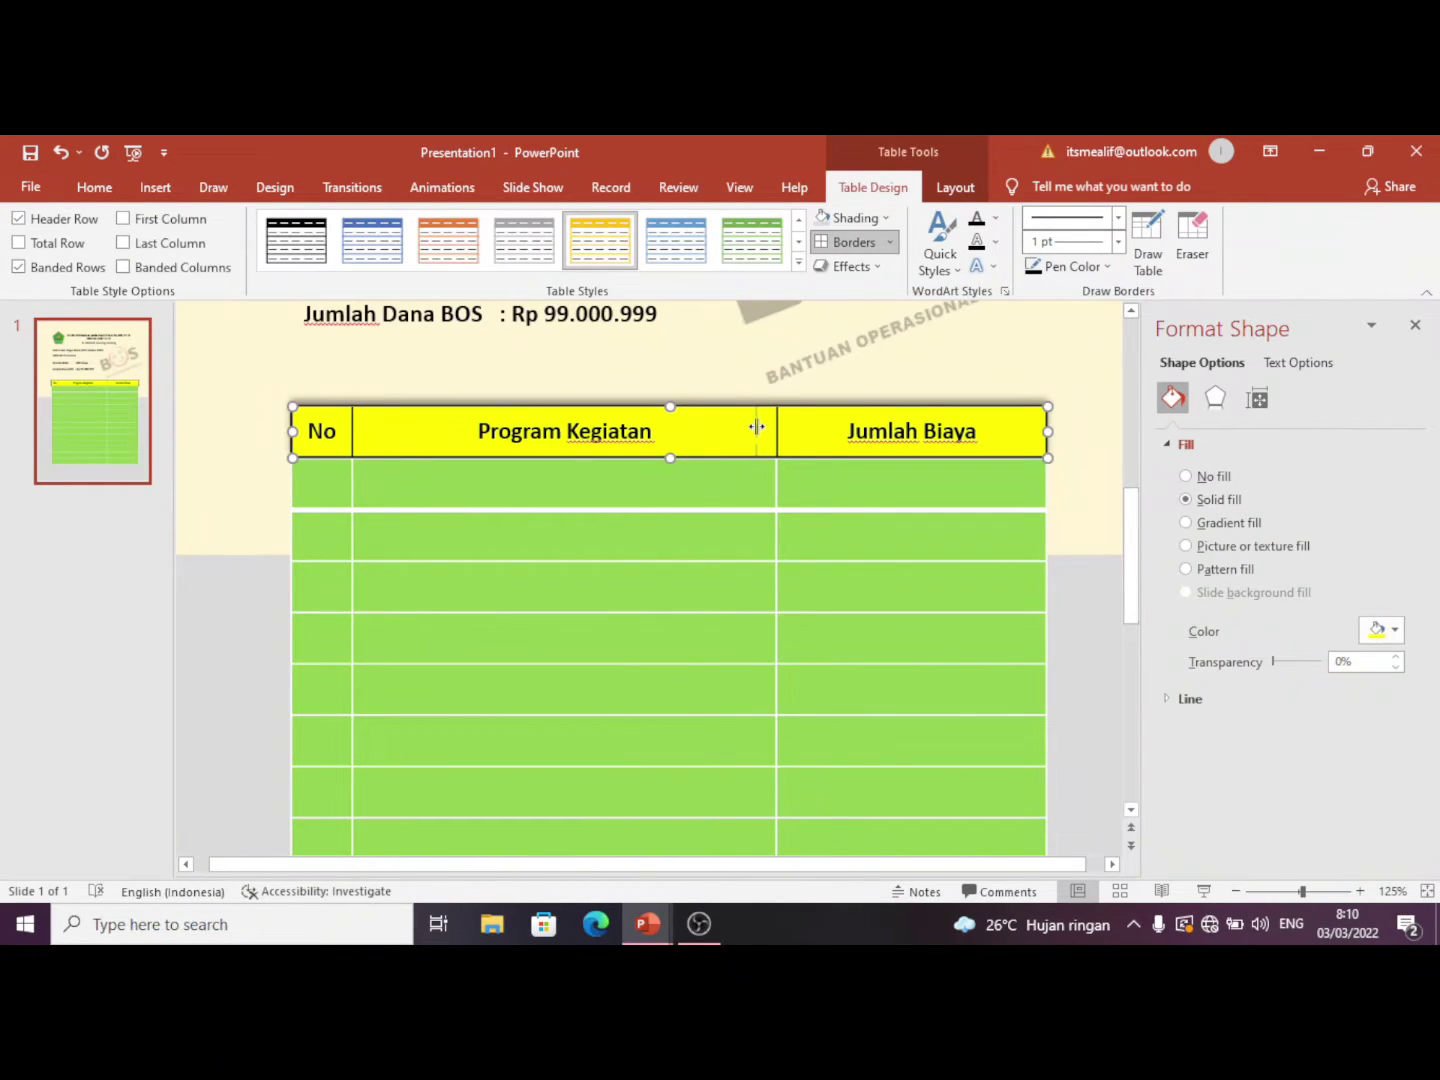
pyautogui.moveTo(758, 428); pyautogui.dragTo(762, 485)
# Step: Fine-tune the green table's last column divider to align with the header's Jumlah Biaya divider
pyautogui.click(778, 524)
pyautogui.keyDown('ctrl'); pyautogui.scroll(2, 861, 546); pyautogui.keyUp('ctrl')
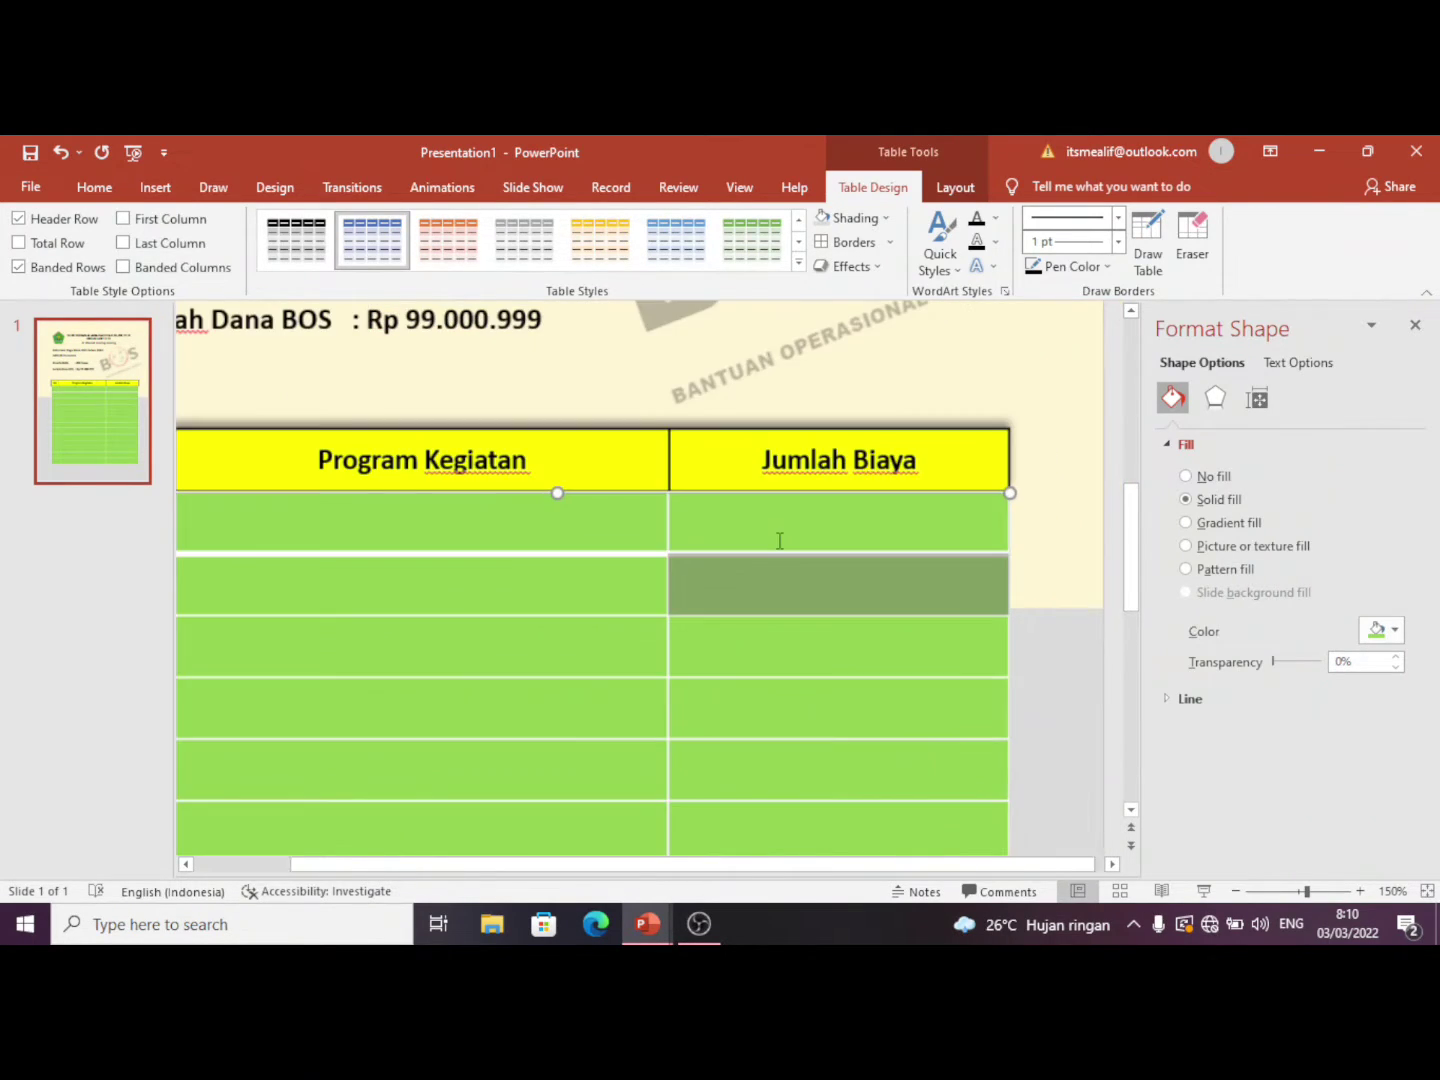
pyautogui.moveTo(667, 511); pyautogui.dragTo(668, 516)
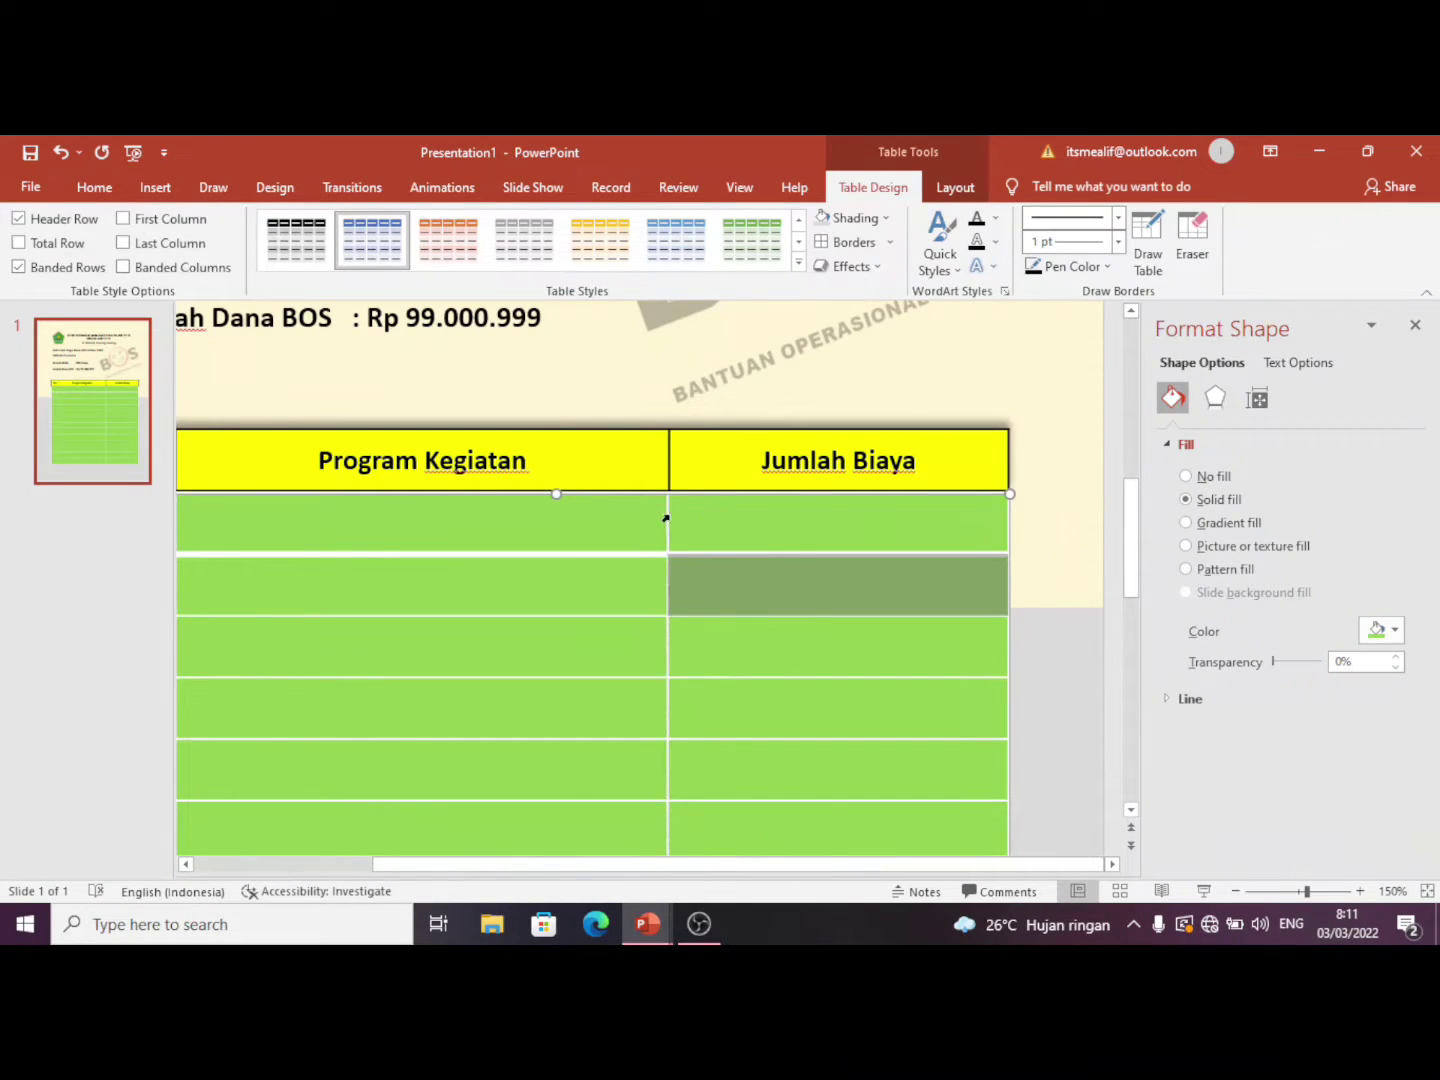
pyautogui.click(1050, 532)
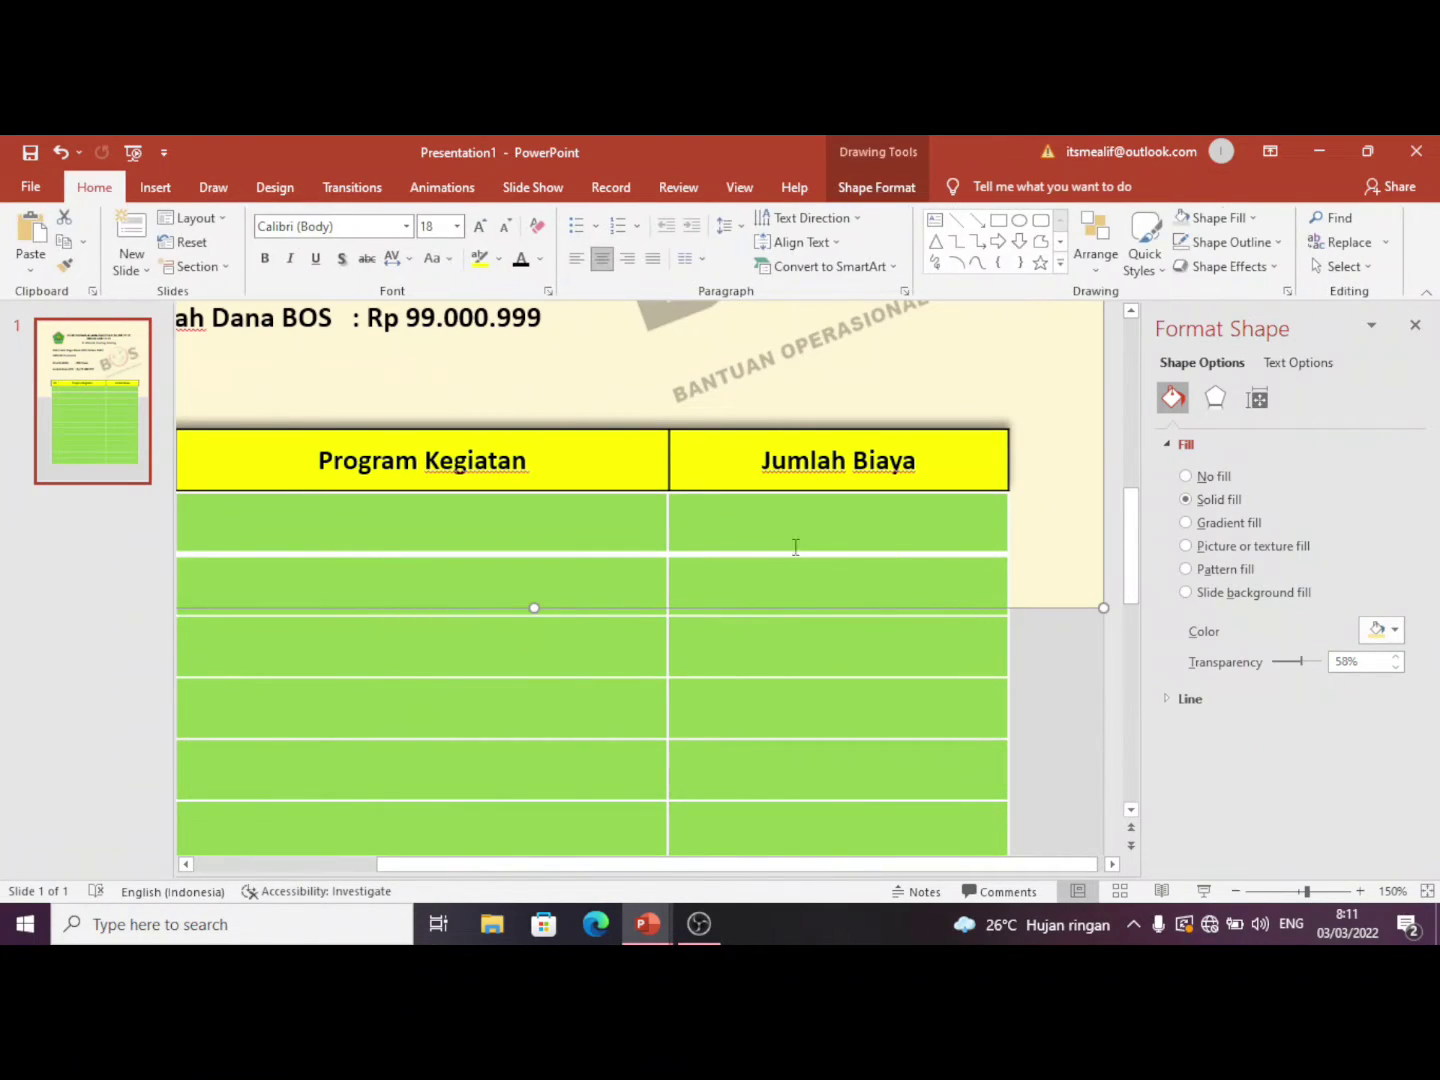
pyautogui.click(667, 503)
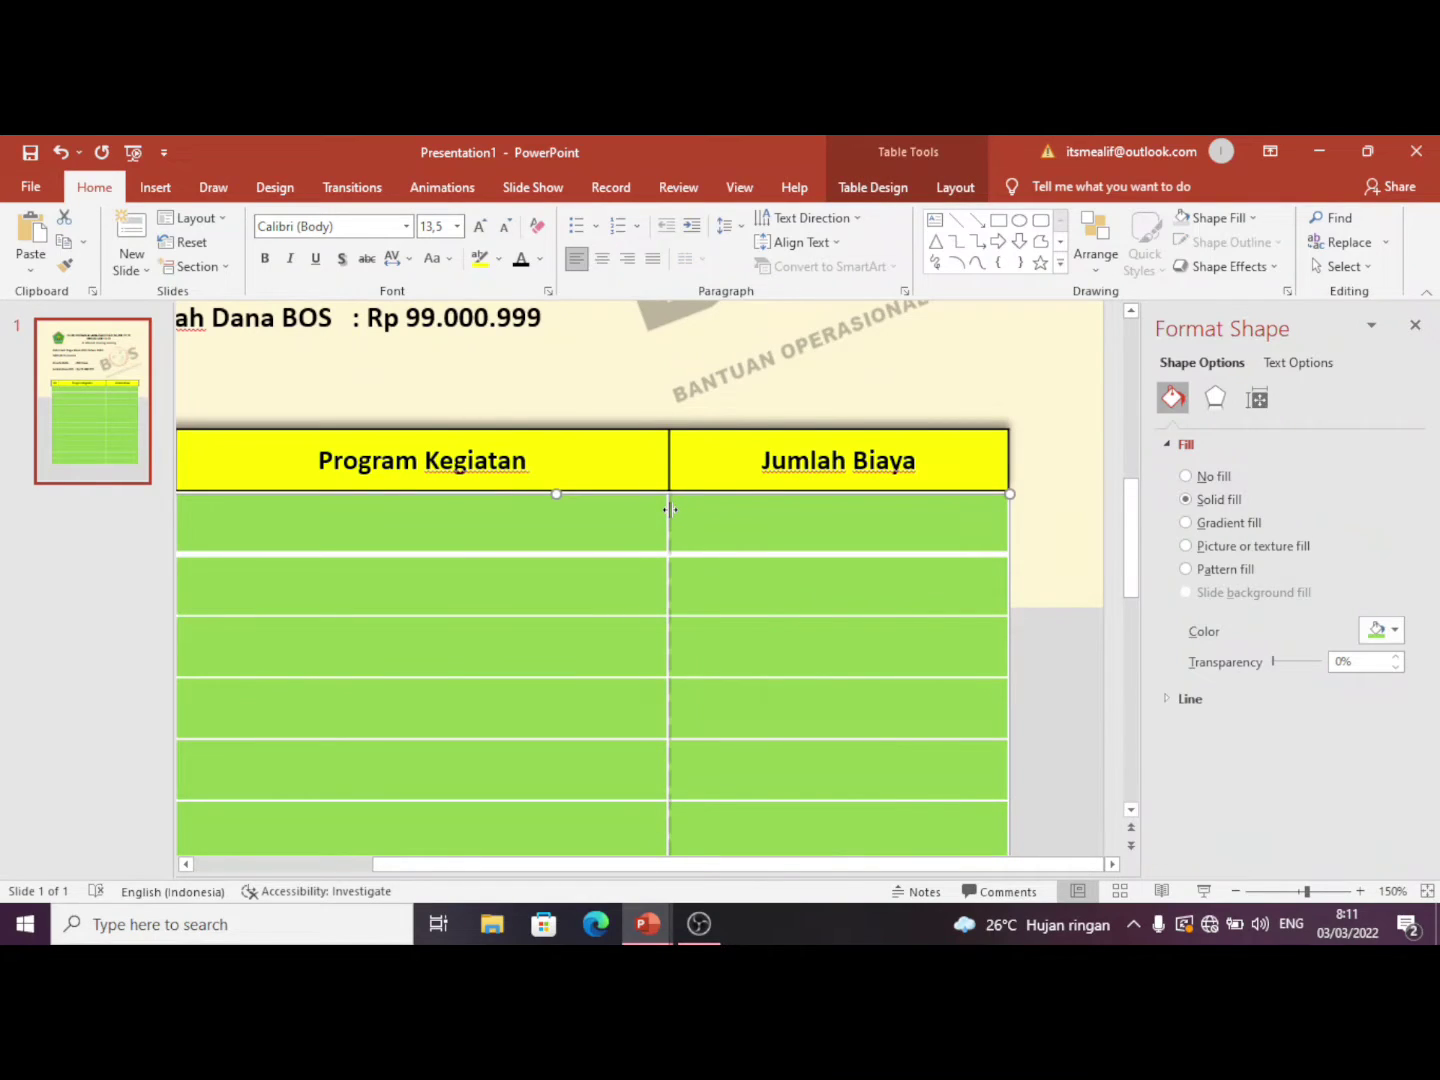
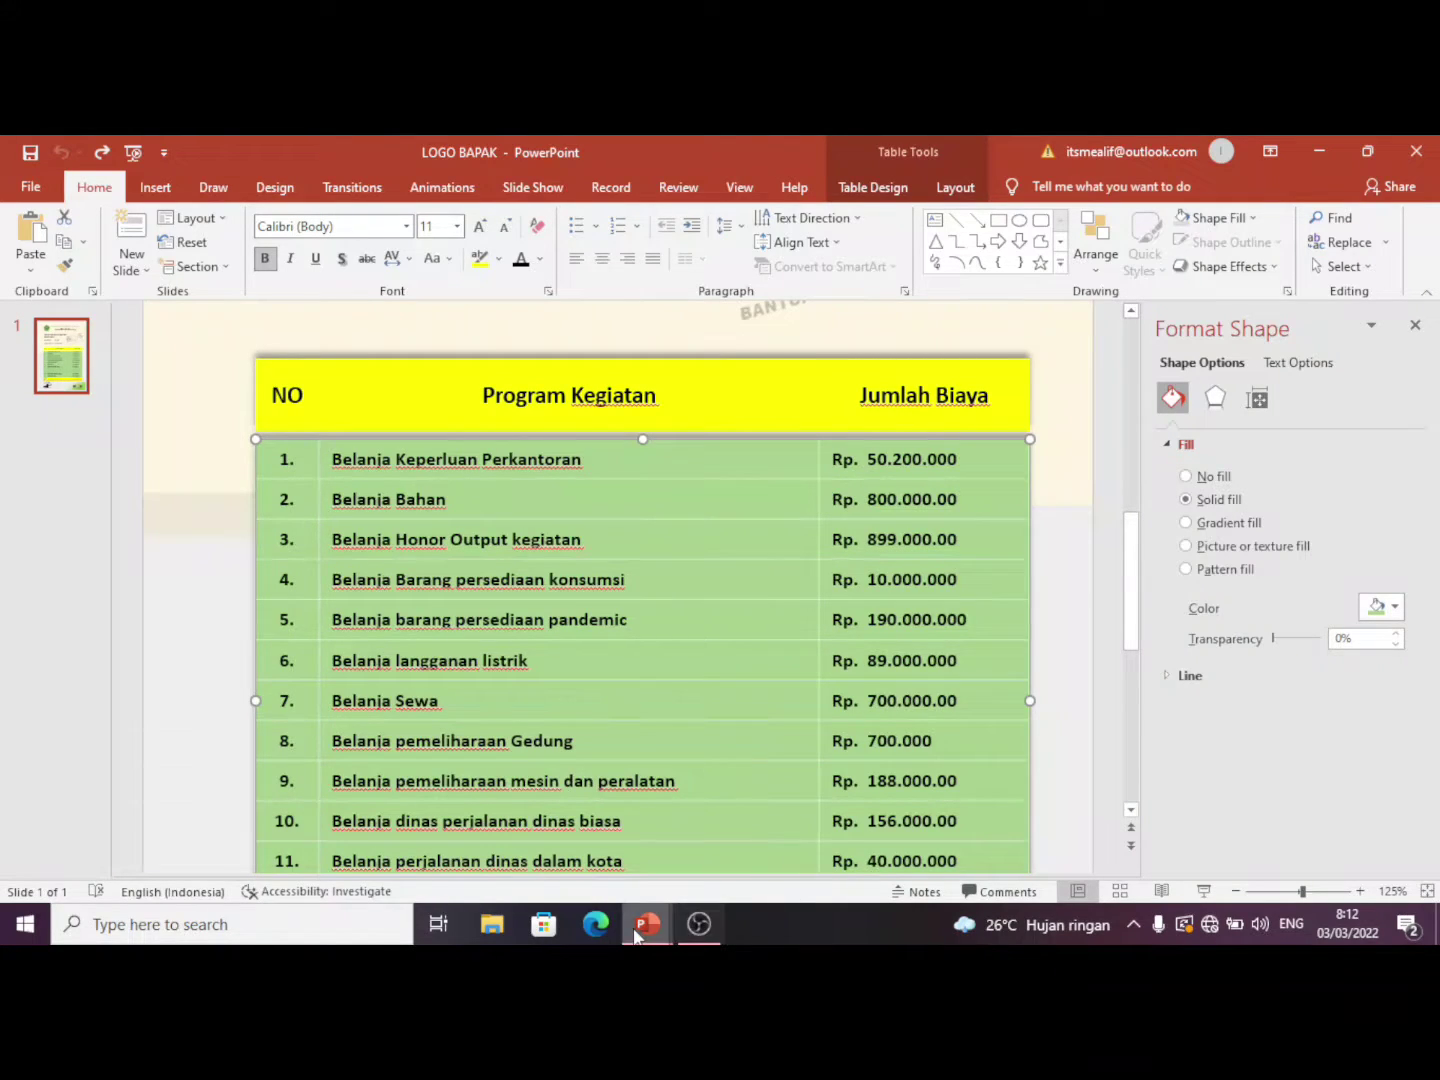
# Step: Switch back to Presentation1 and replace the empty green table with the filled-in expense table copied from LOGO BAPAK
pyautogui.moveTo(647, 924)
pyautogui.click(760, 830)
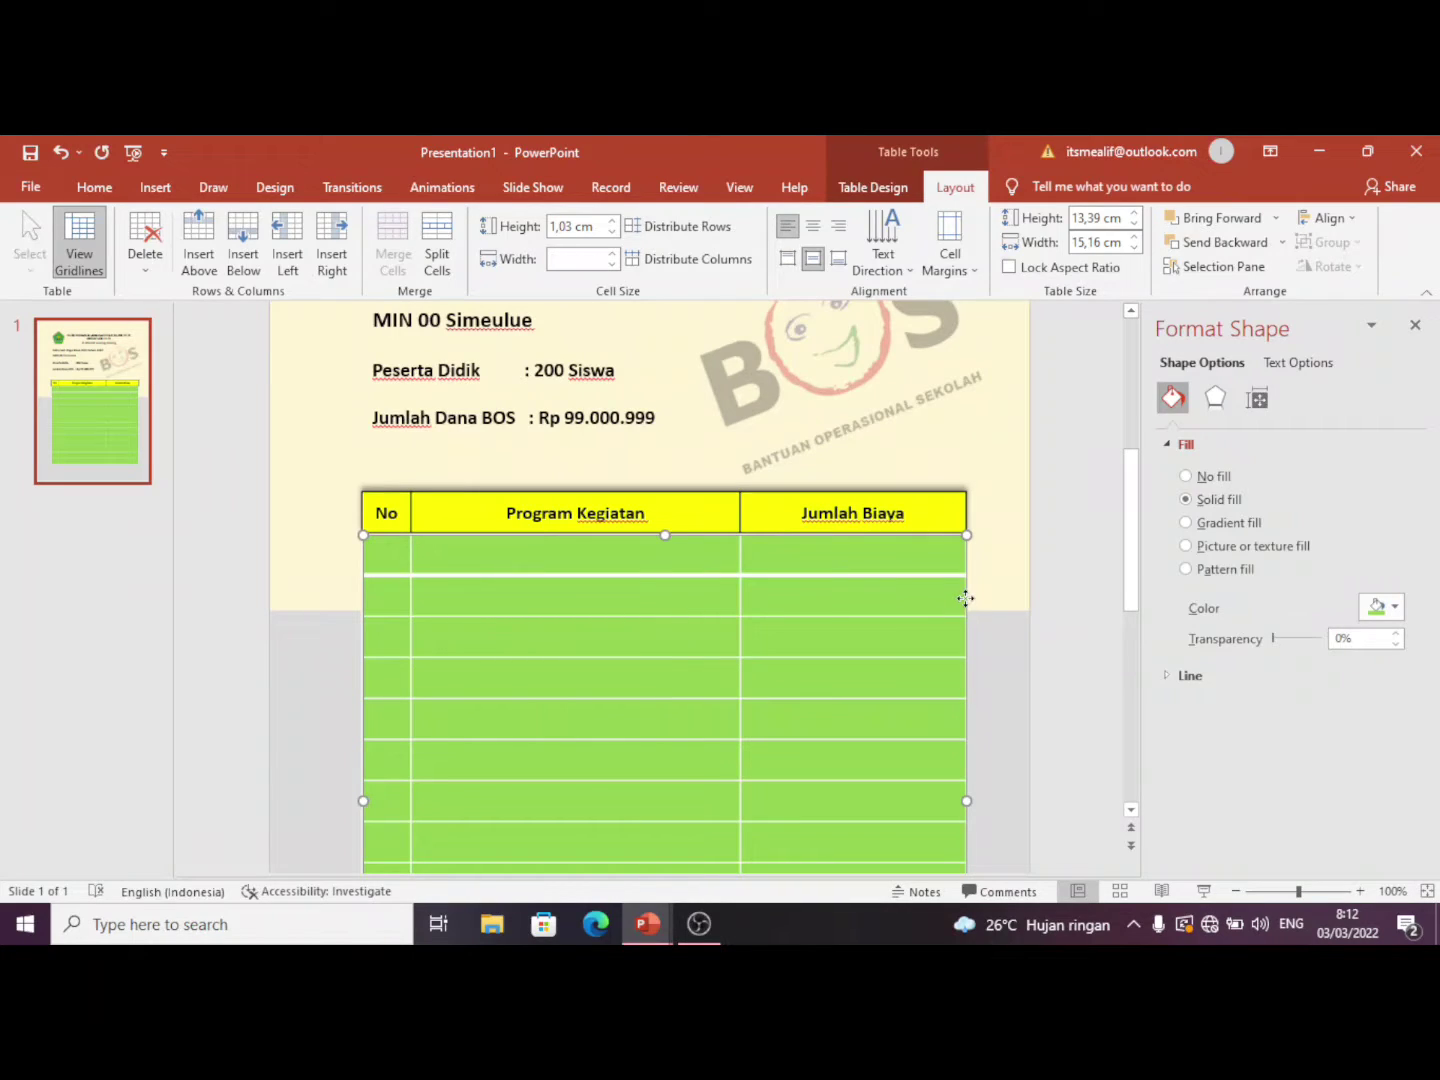
pyautogui.click(962, 598)
pyautogui.press('Delete')
pyautogui.hotkey('ctrl', 'v')
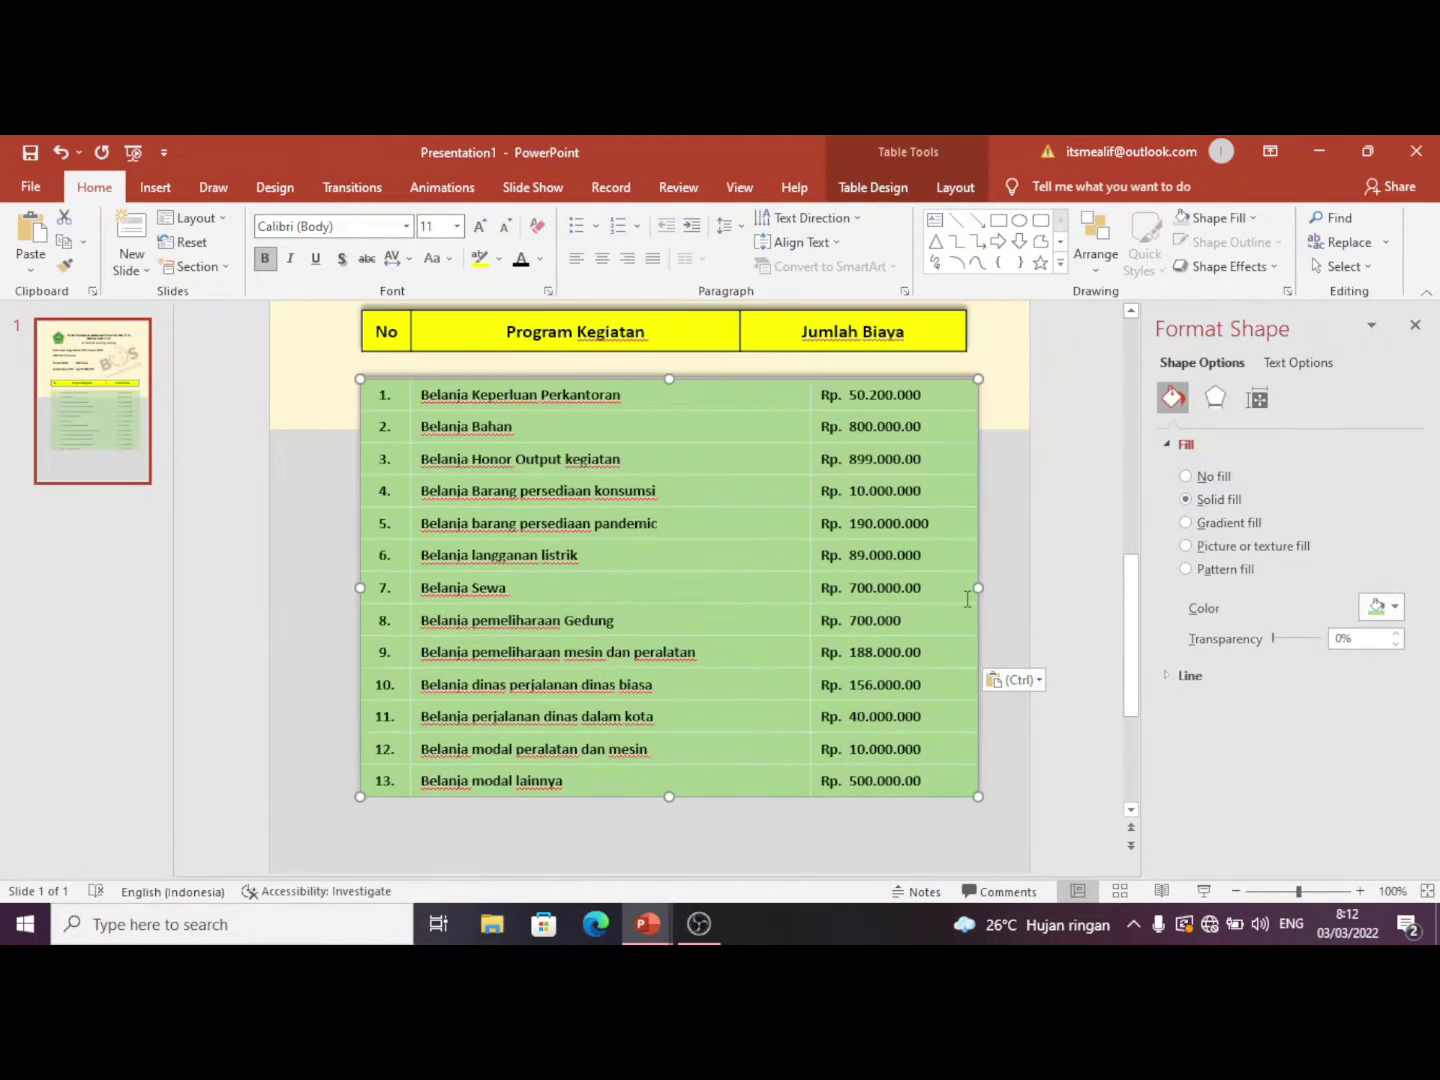
# Step: Move the pasted expense table up to just beneath the yellow header row
pyautogui.moveTo(976, 468); pyautogui.dragTo(974, 447)
pyautogui.scroll(1, 1147, 518)
pyautogui.scroll(1, 1146, 518)
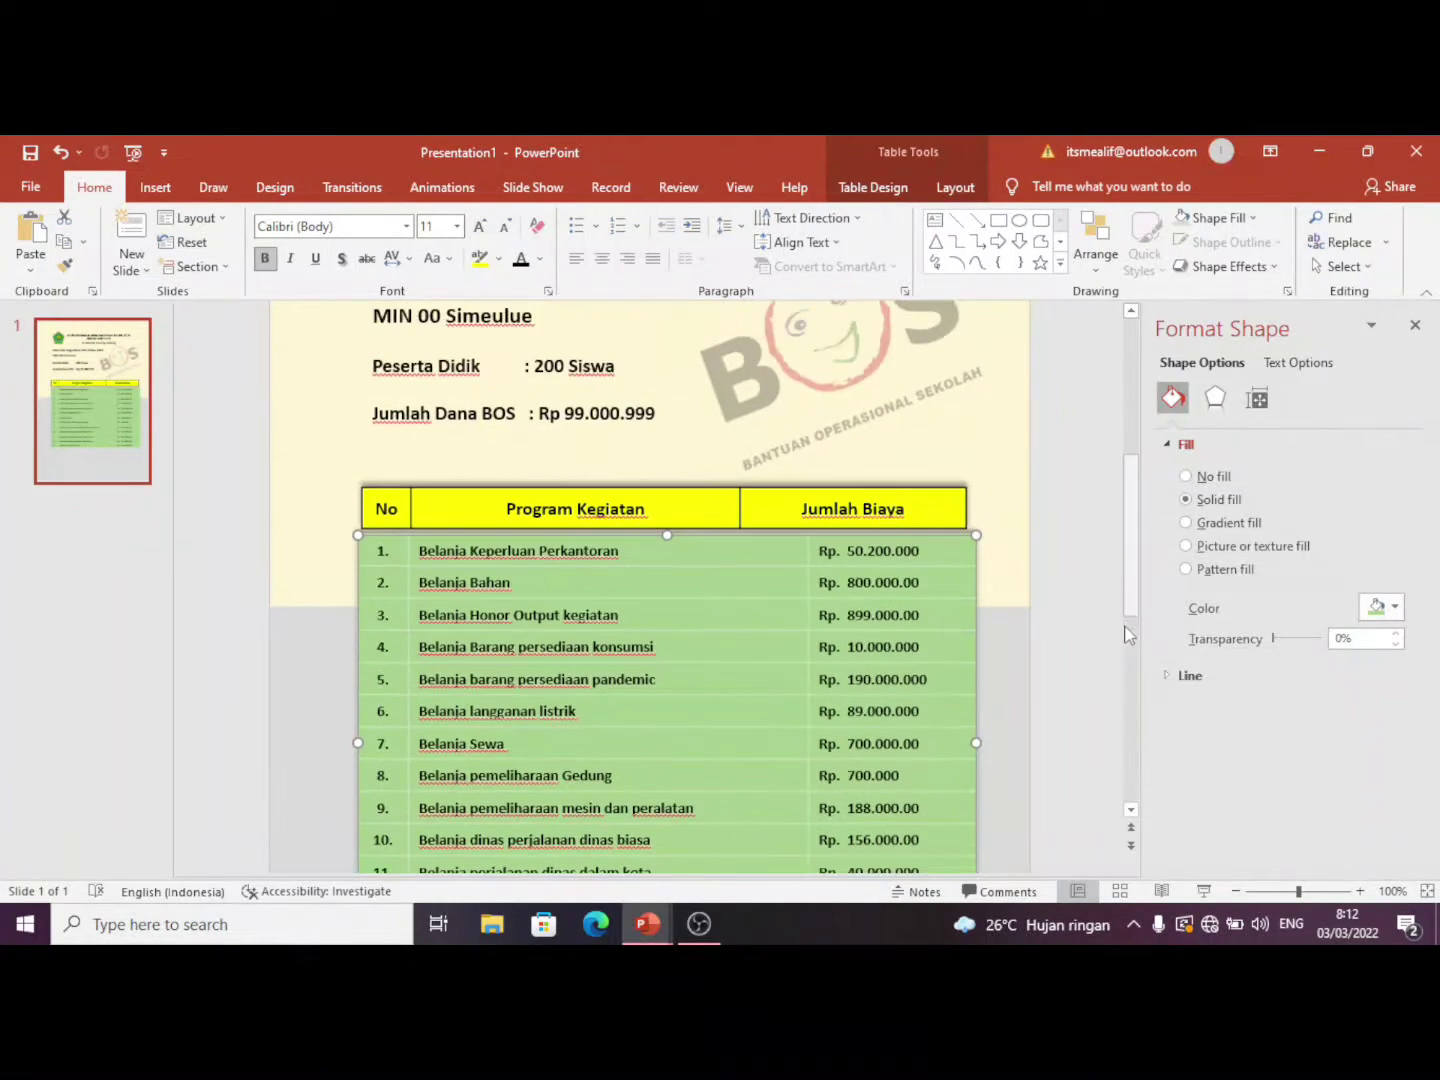
pyautogui.keyDown('ctrl'); pyautogui.scroll(2, 1090, 609); pyautogui.keyUp('ctrl')
pyautogui.scroll(-1, 1082, 578)
pyautogui.scroll(1, 1051, 572)
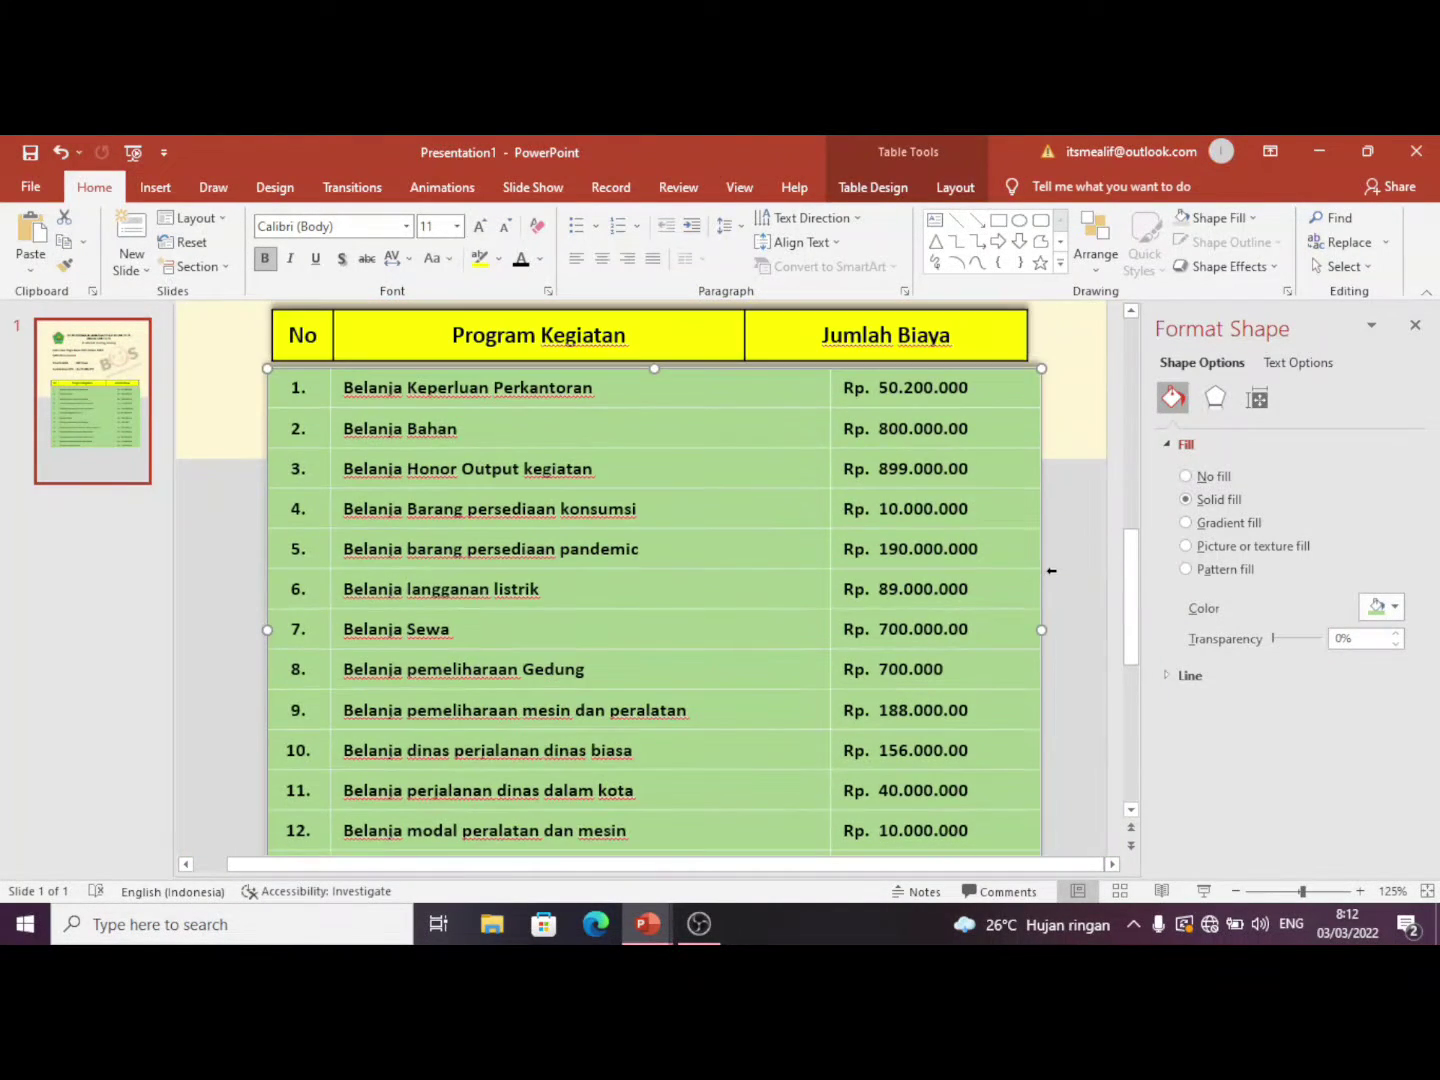
# Step: Narrow the expense table from both sides to match the header row's width
pyautogui.moveTo(1043, 632); pyautogui.dragTo(1028, 630)
pyautogui.click(1081, 466)
pyautogui.click(415, 562)
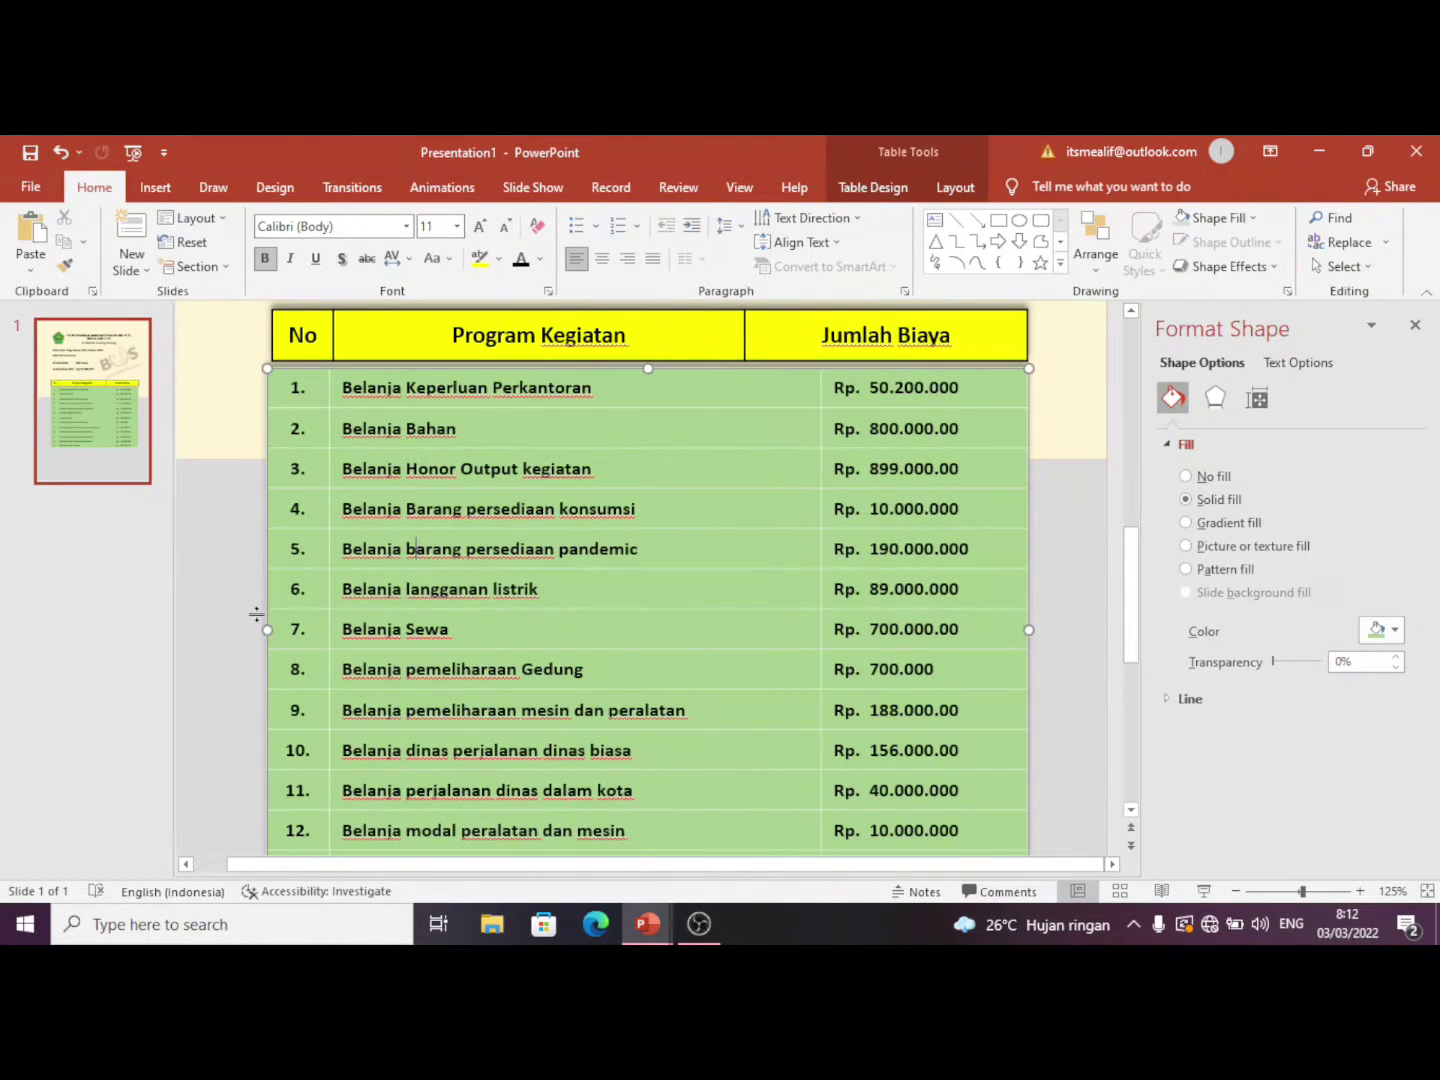
pyautogui.moveTo(266, 630); pyautogui.dragTo(274, 630)
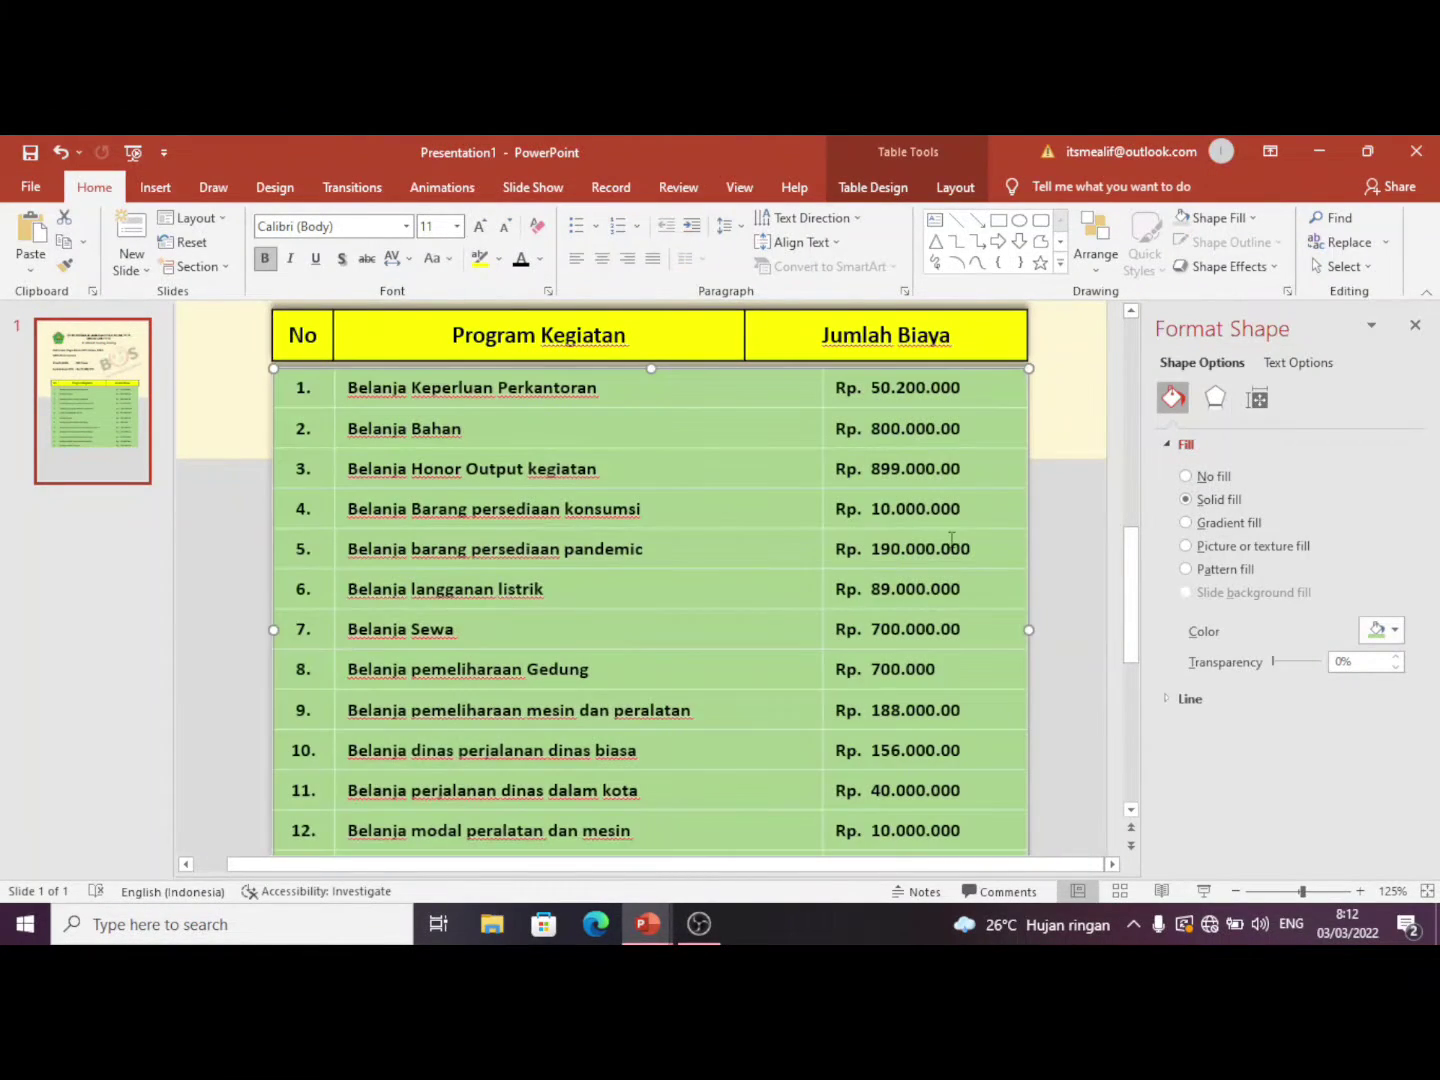
# Step: Nudge the expense table up until it meets the bottom edge of the yellow header row
pyautogui.hotkey('ctrl', 'z')
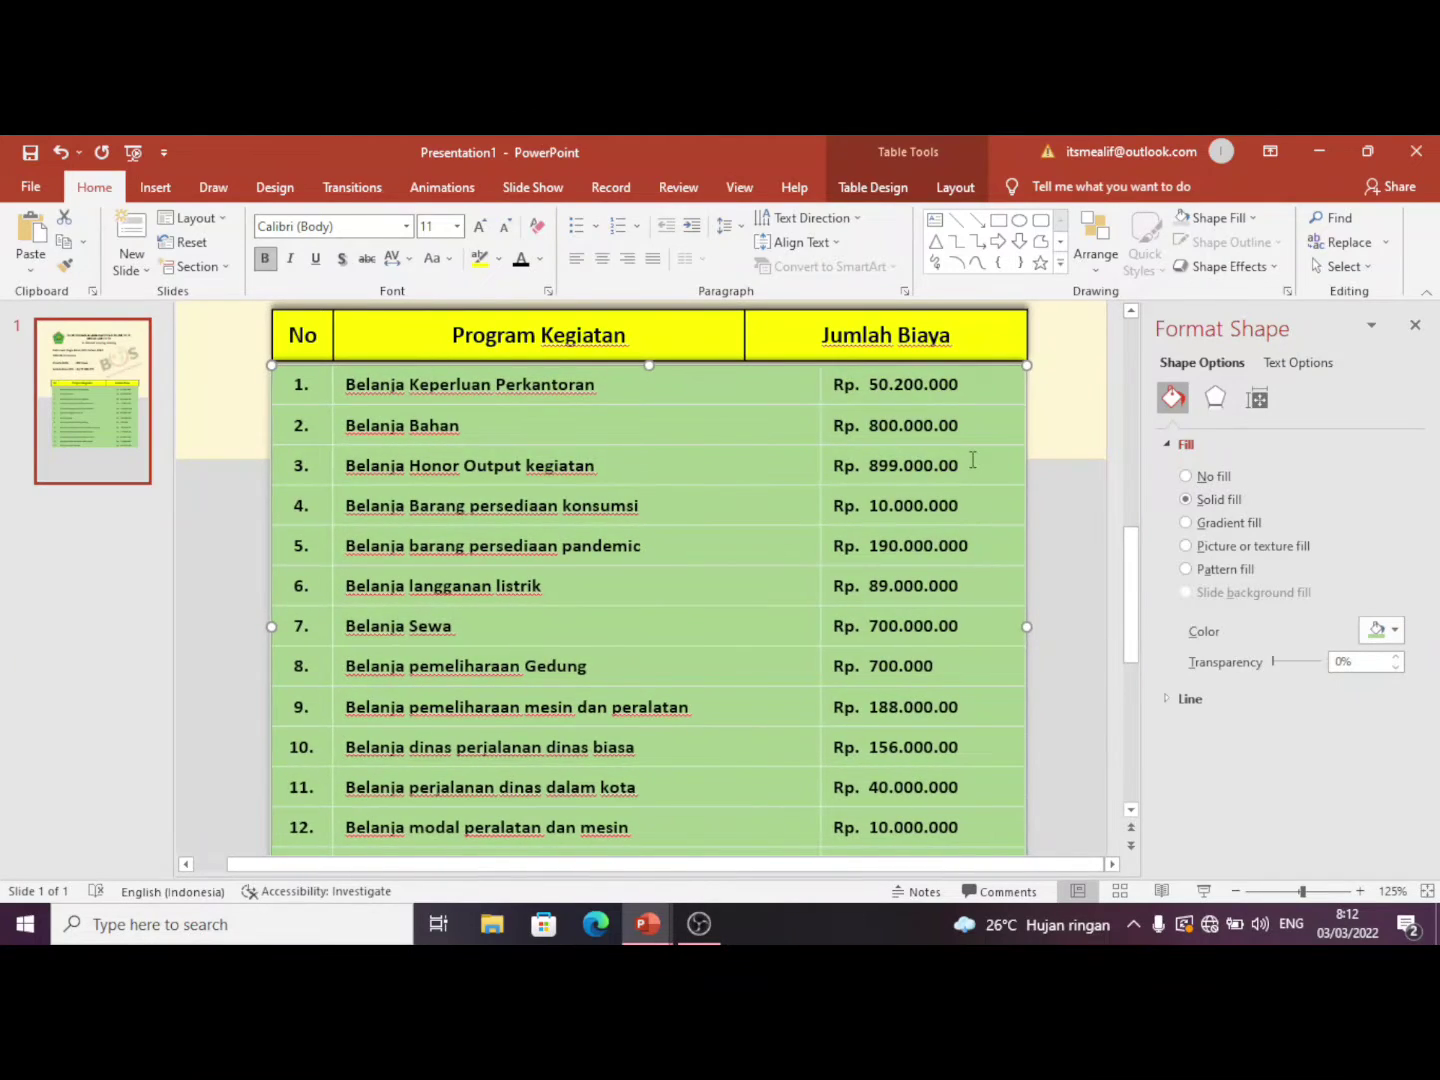
pyautogui.hotkey('ctrl', 'z')
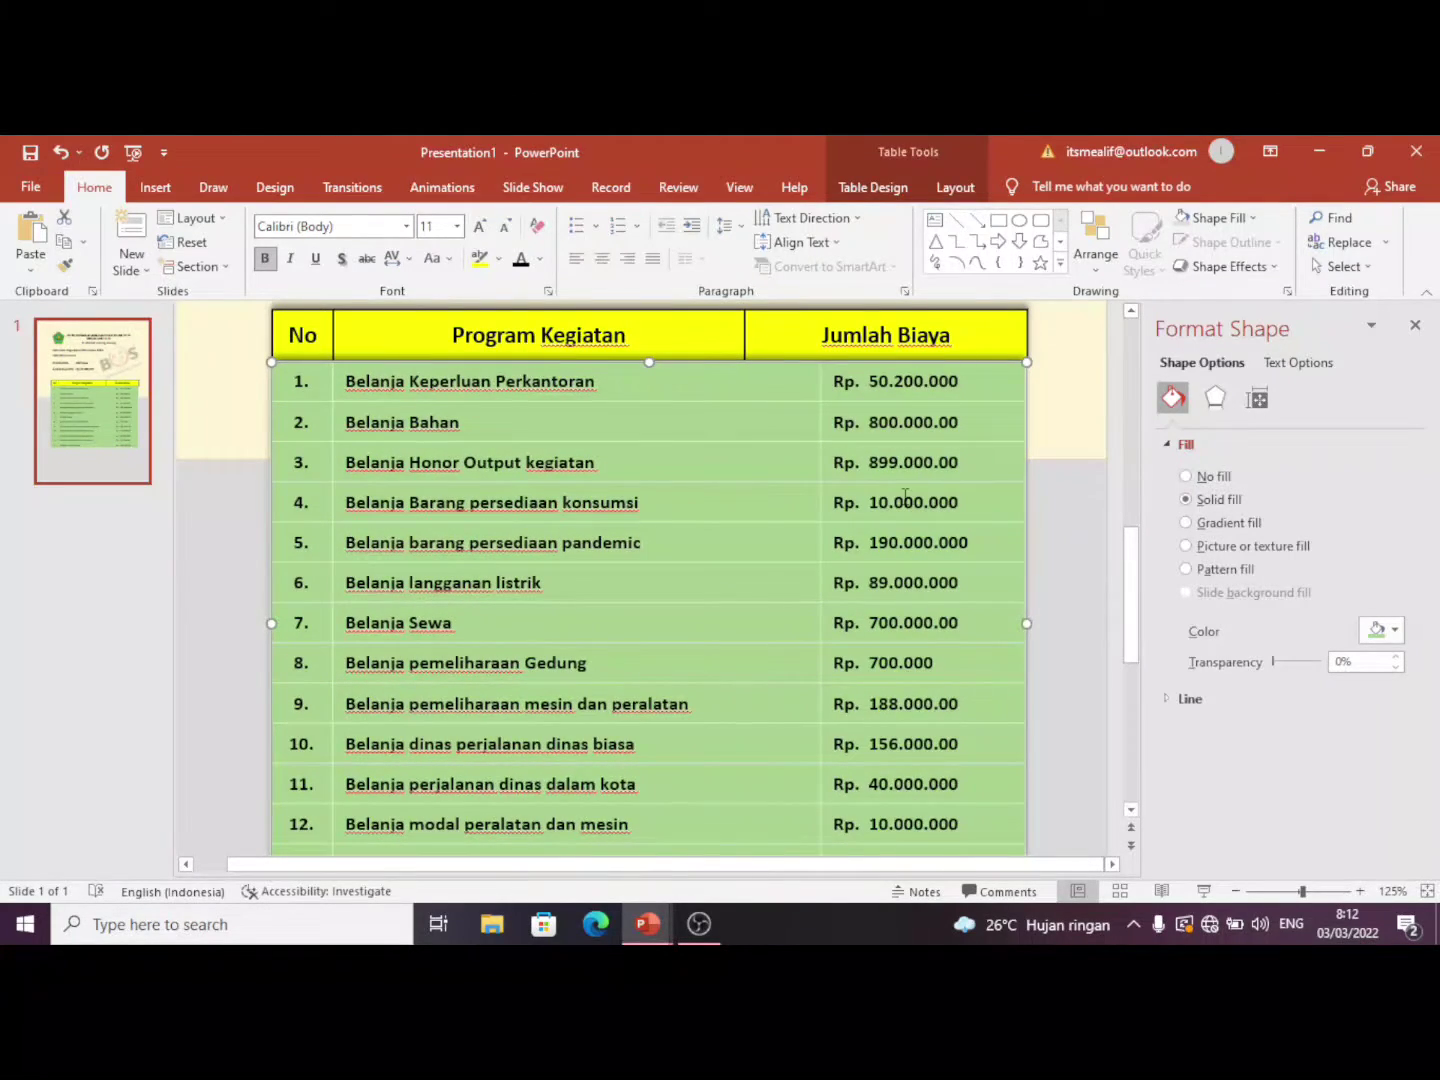
pyautogui.click(1055, 410)
pyautogui.click(868, 436)
pyautogui.click(1095, 405)
pyautogui.scroll(1, 633, 489)
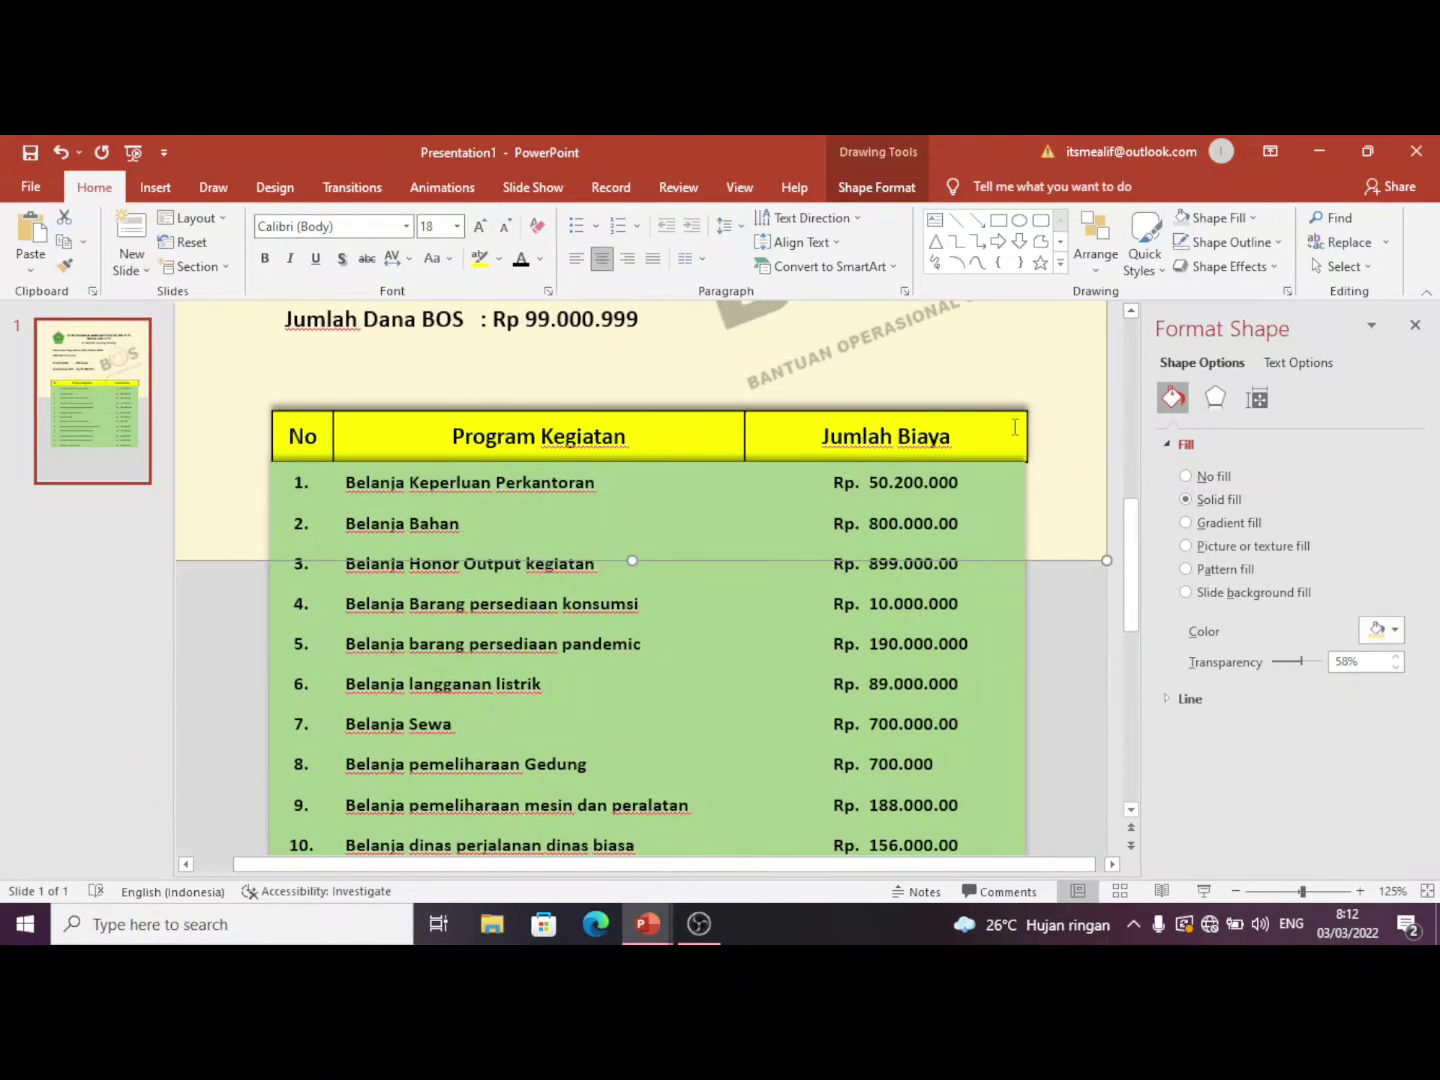
# Step: Move the expense table down slightly to leave a narrow gap below the header, and check the layout
pyautogui.click(1019, 518)
pyautogui.moveTo(1028, 514); pyautogui.dragTo(1027, 523)
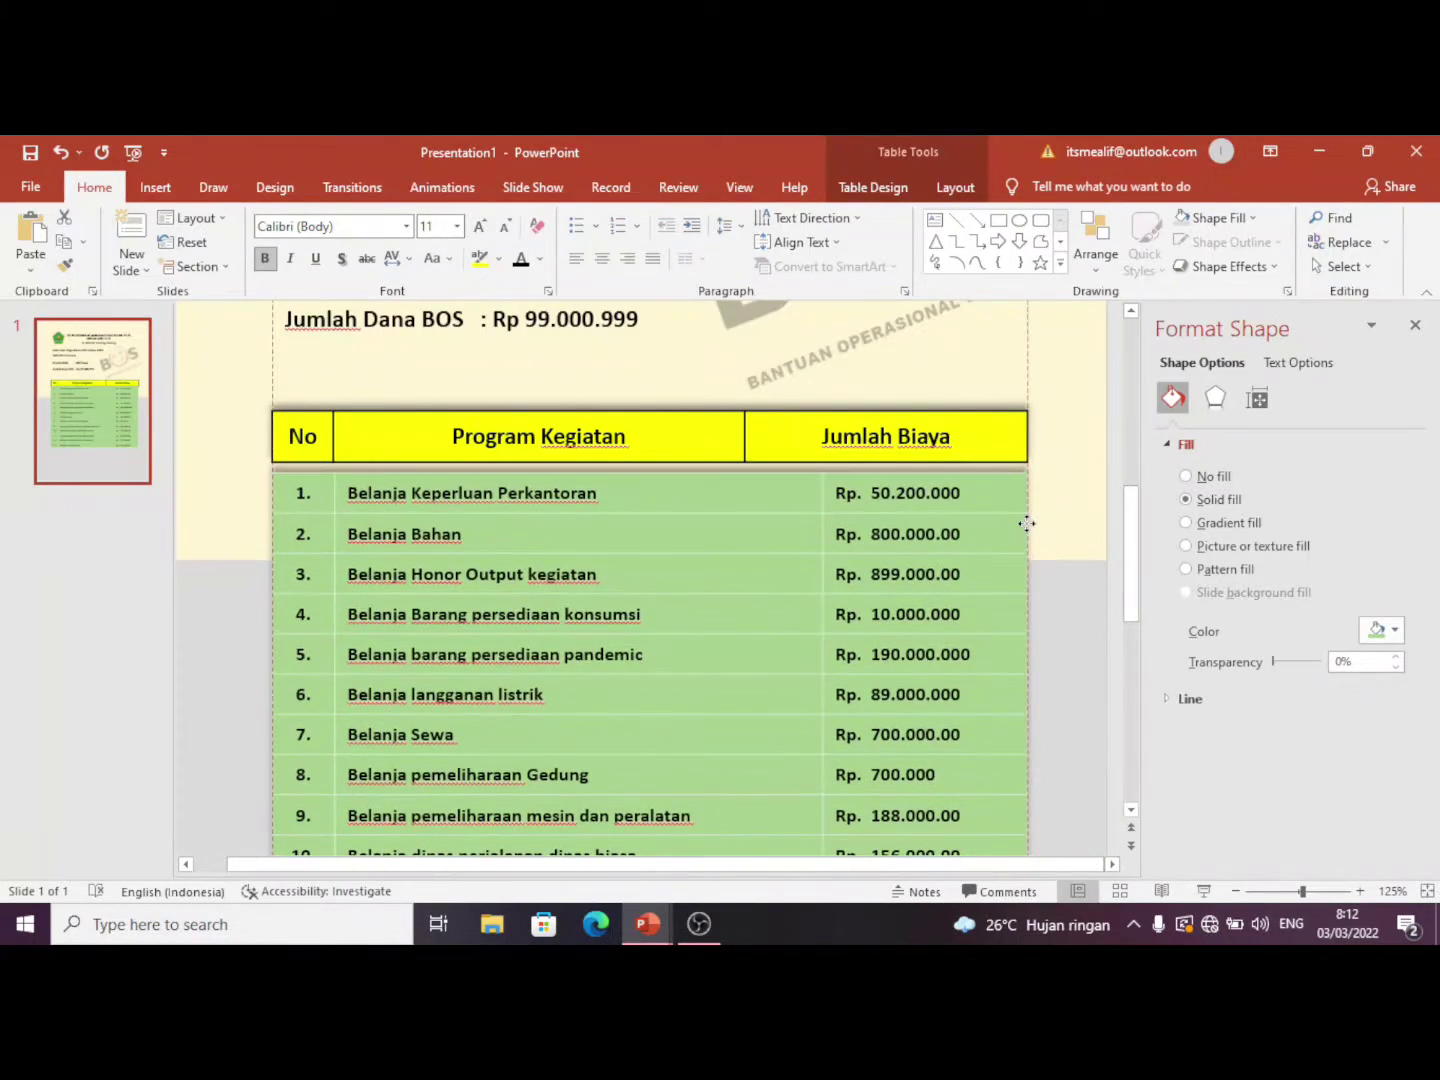
pyautogui.click(1073, 482)
pyautogui.scroll(-2, 1062, 481)
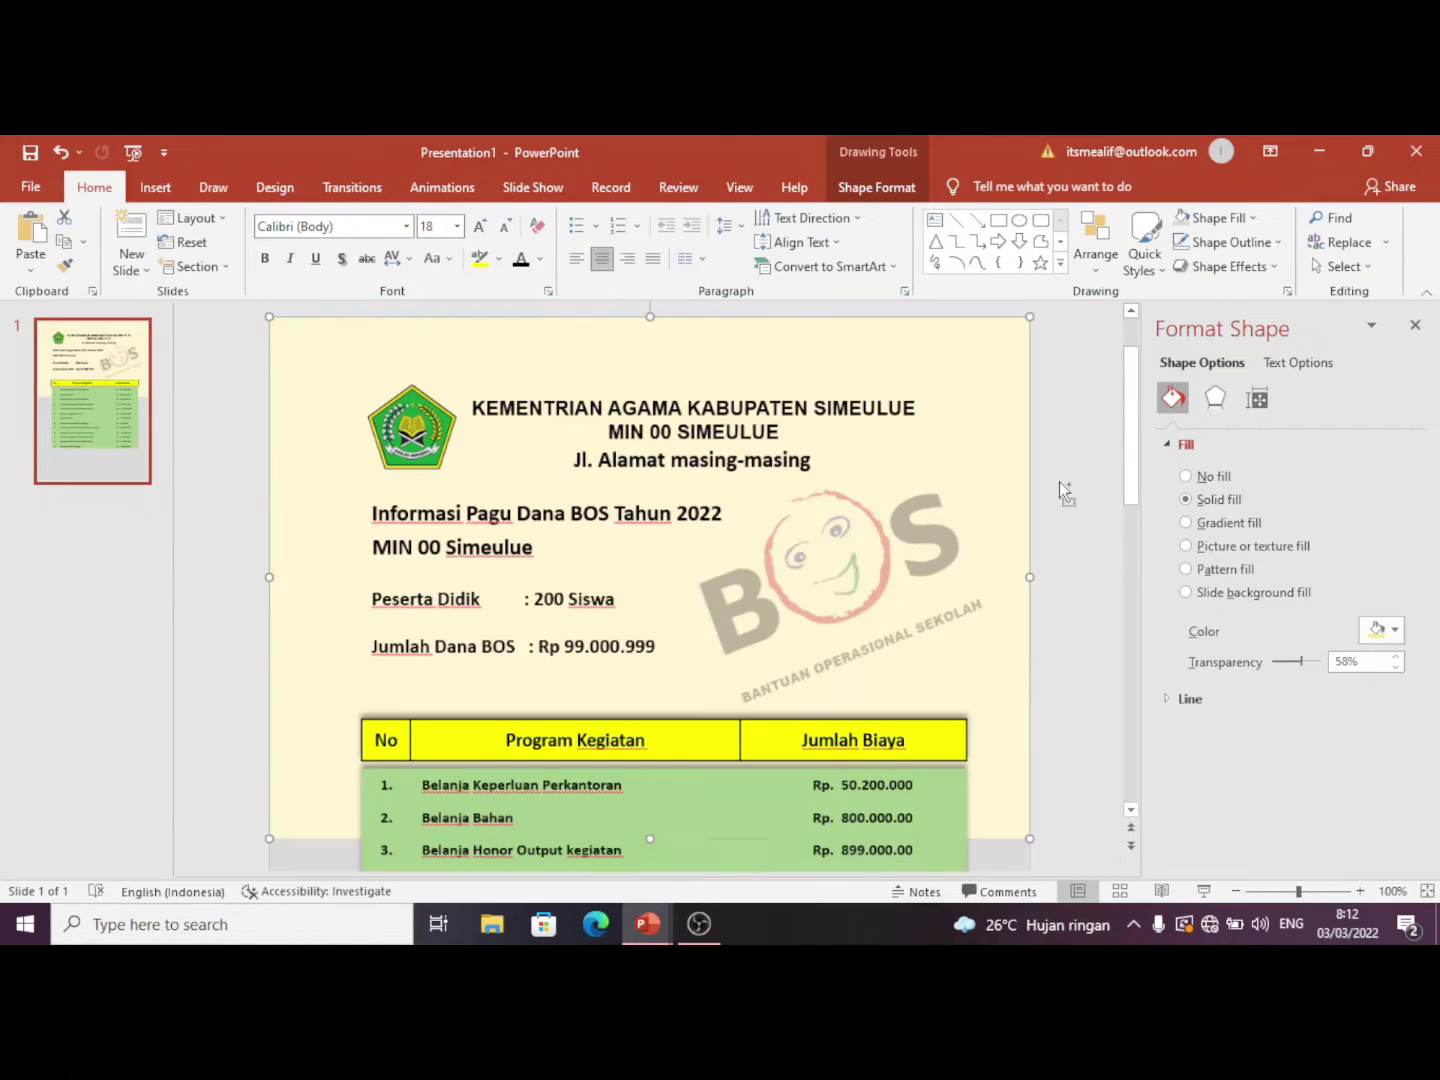
pyautogui.scroll(-2, 1051, 545)
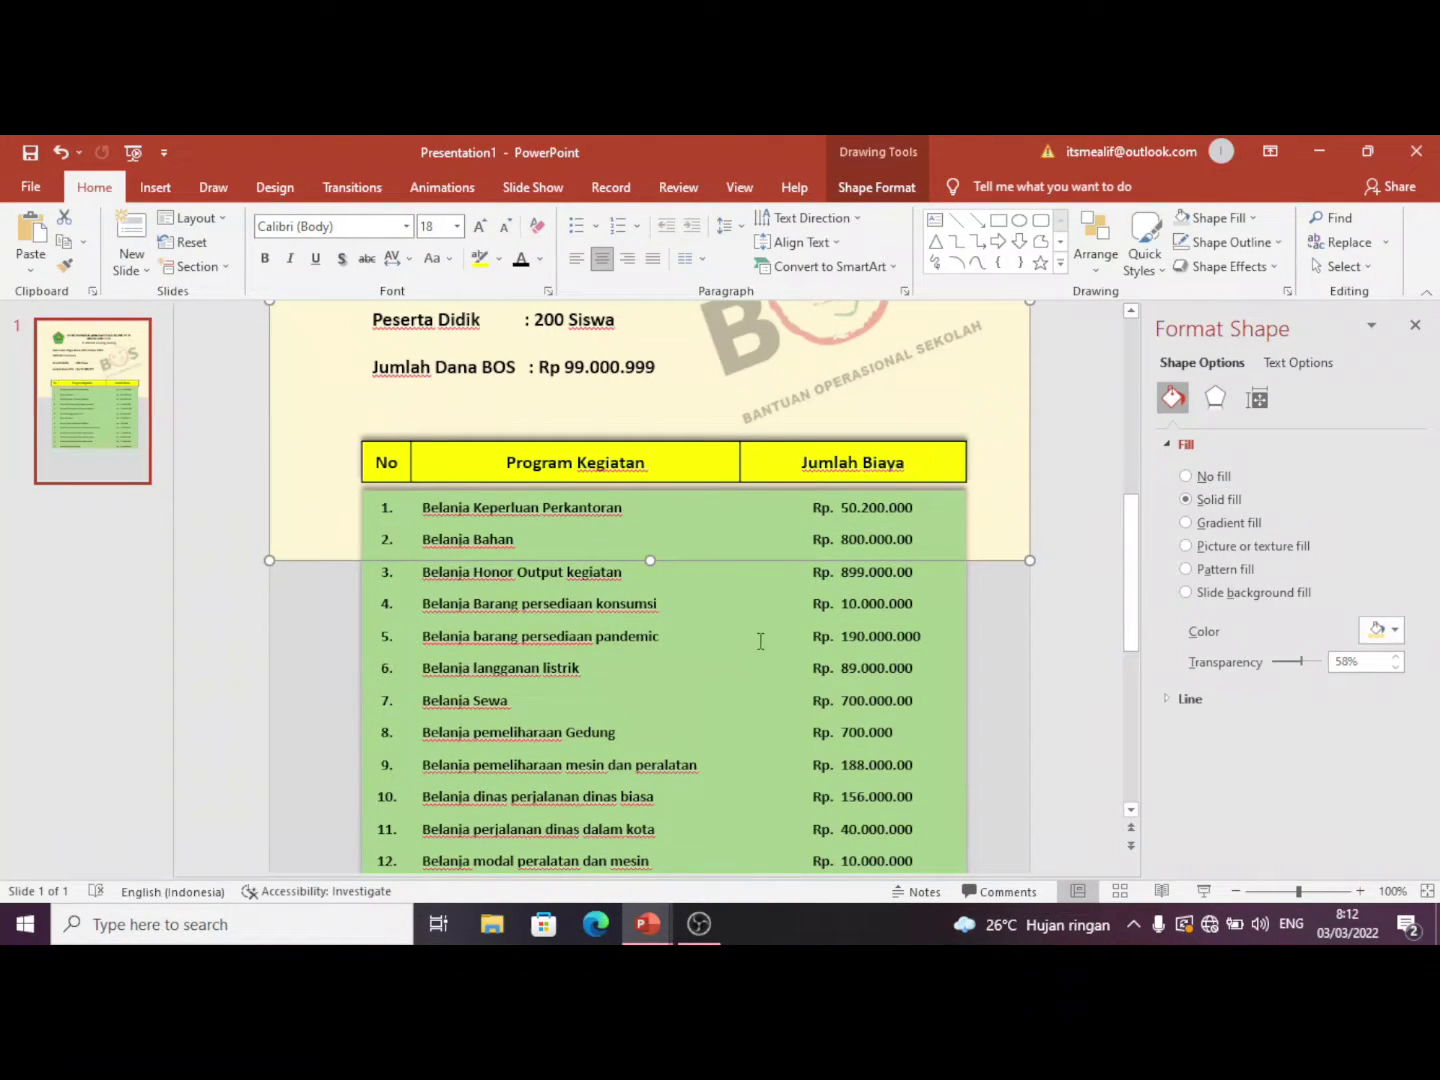
pyautogui.click(954, 617)
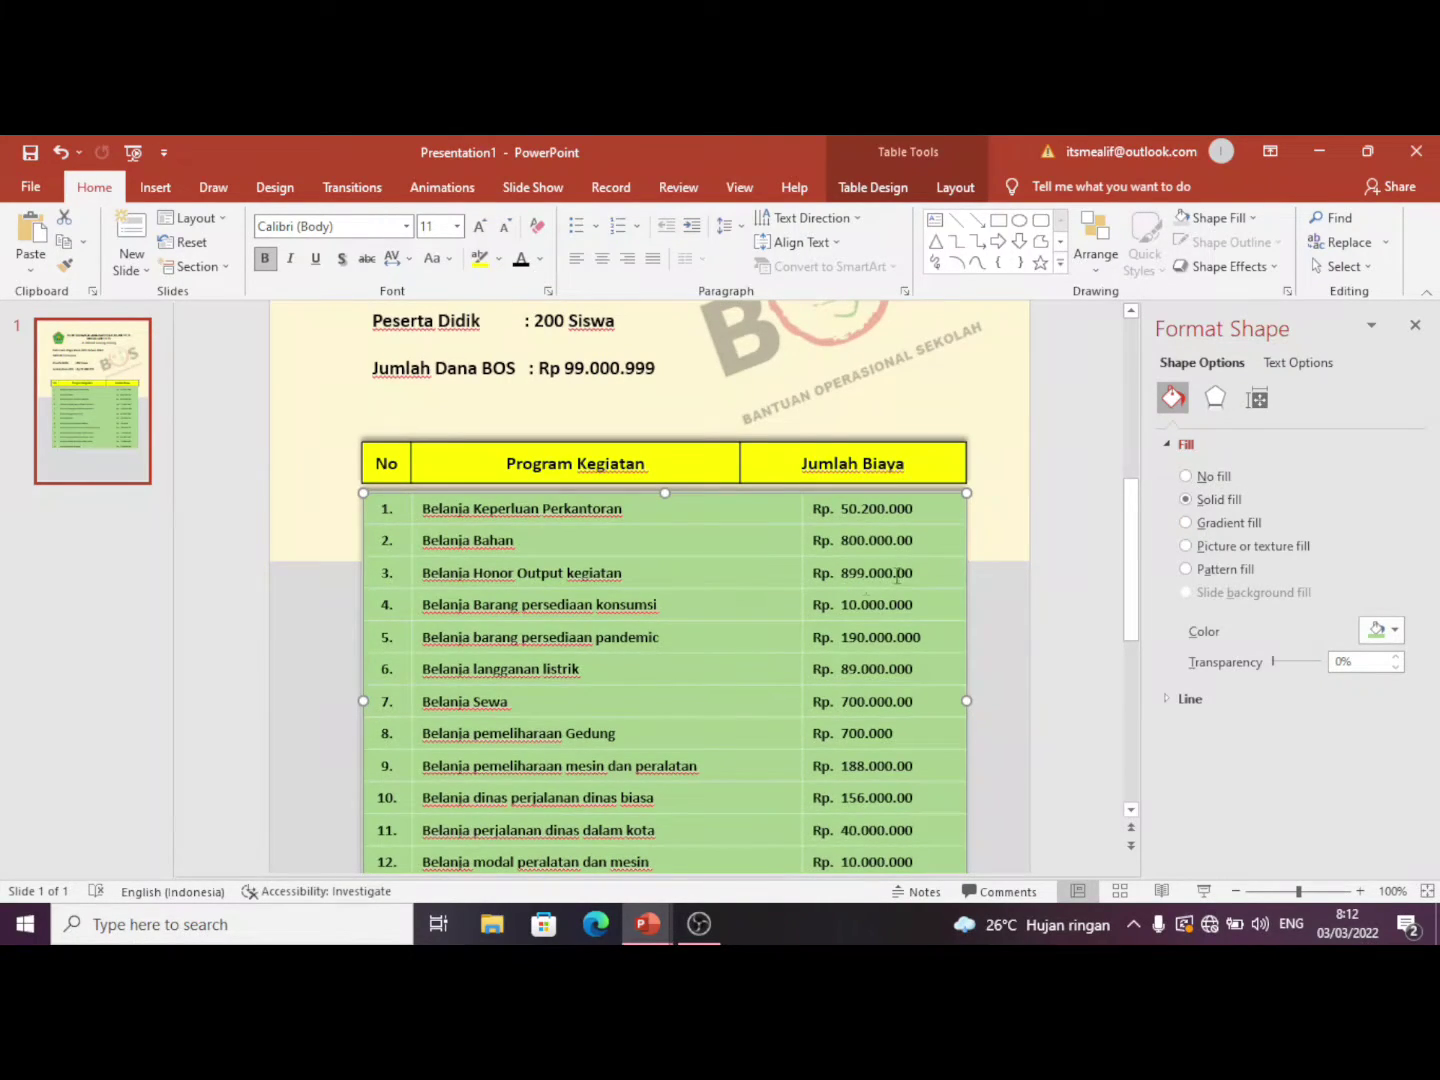
# Step: Try applying black borders to all cells of the green expense table
pyautogui.click(1025, 565)
pyautogui.click(941, 581)
pyautogui.click(871, 183)
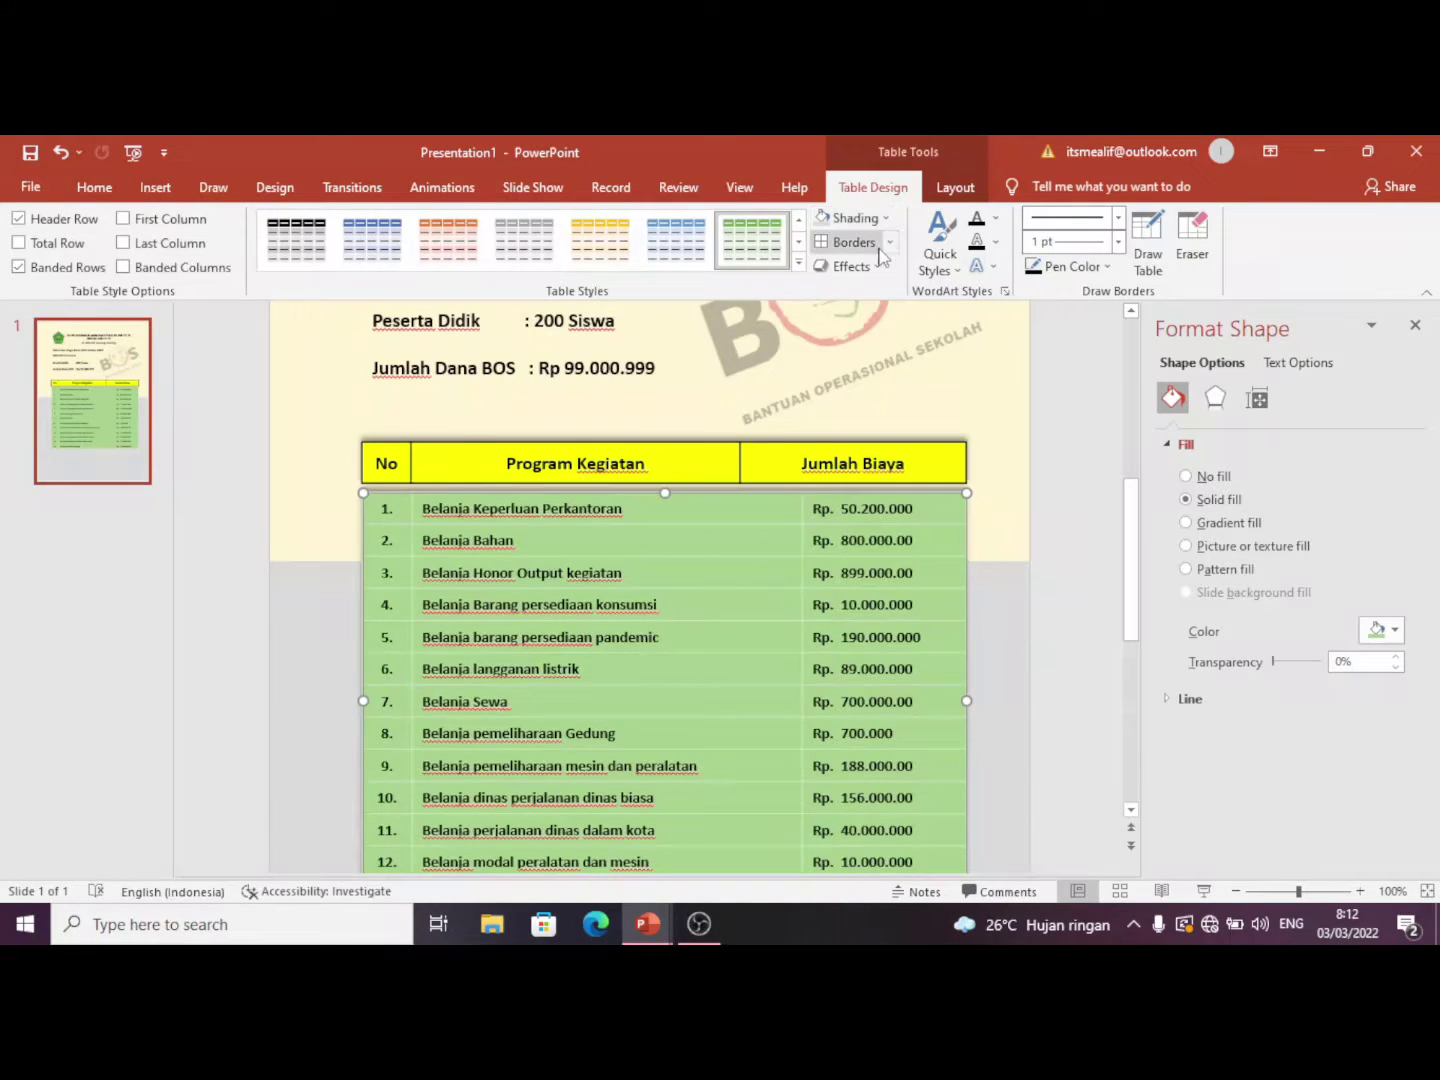
pyautogui.click(852, 242)
pyautogui.click(889, 242)
pyautogui.click(887, 272)
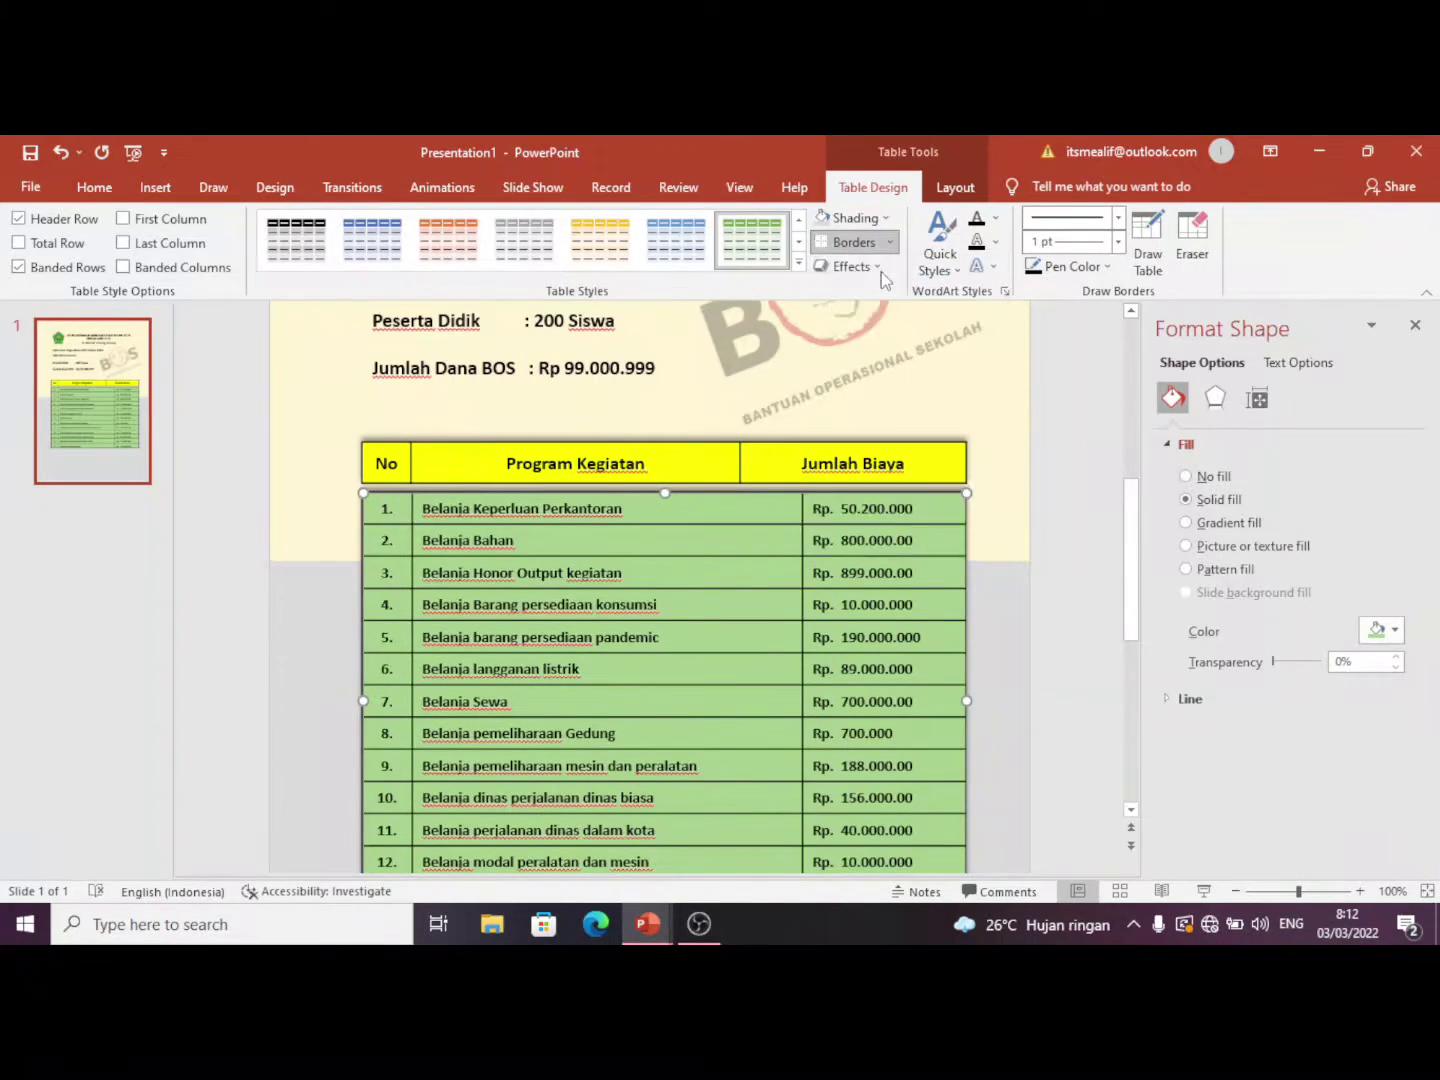
# Step: Remove the black borders from the yellow header row and compare it with the borderless expense table
pyautogui.click(948, 489)
pyautogui.click(956, 476)
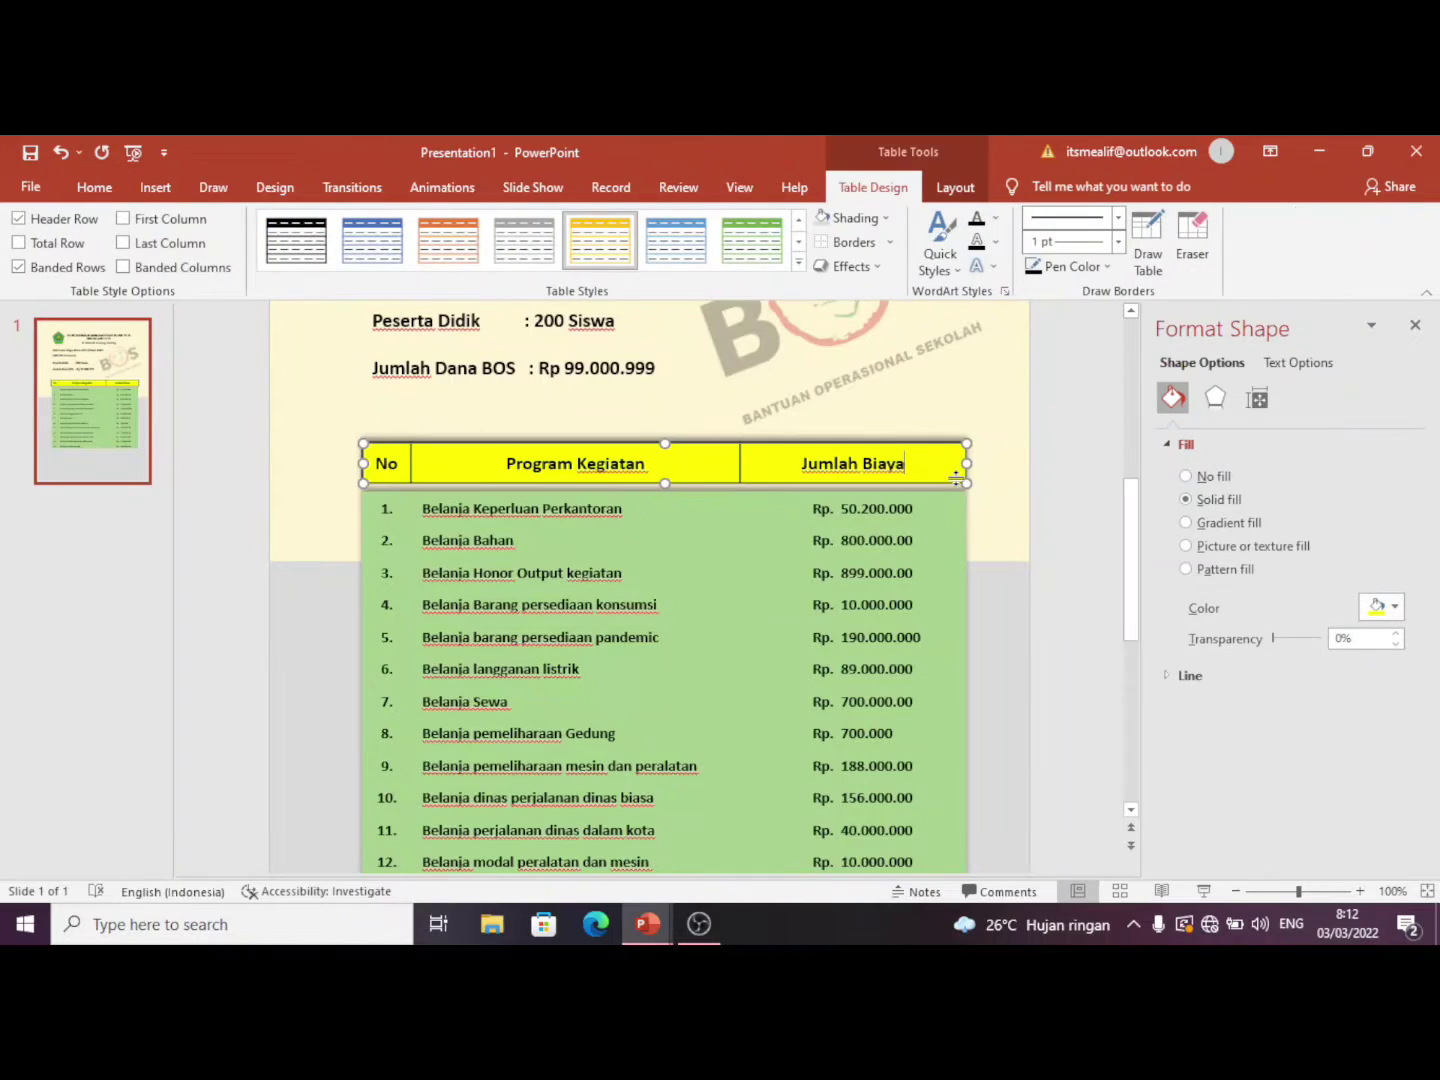
pyautogui.click(856, 243)
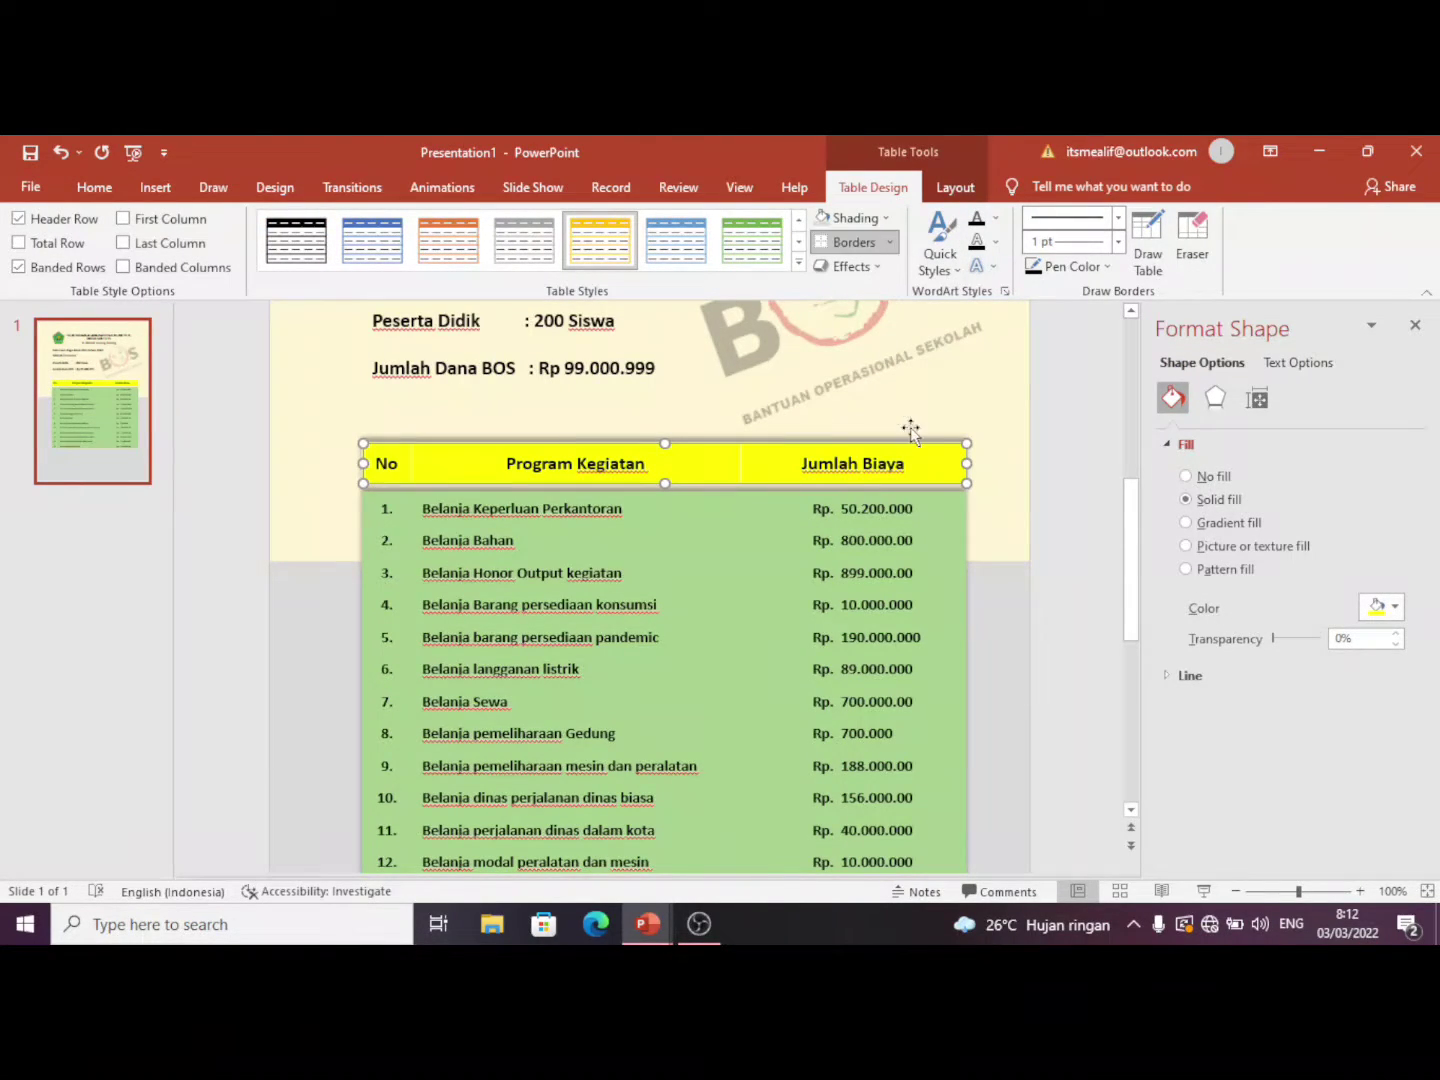
pyautogui.click(1085, 404)
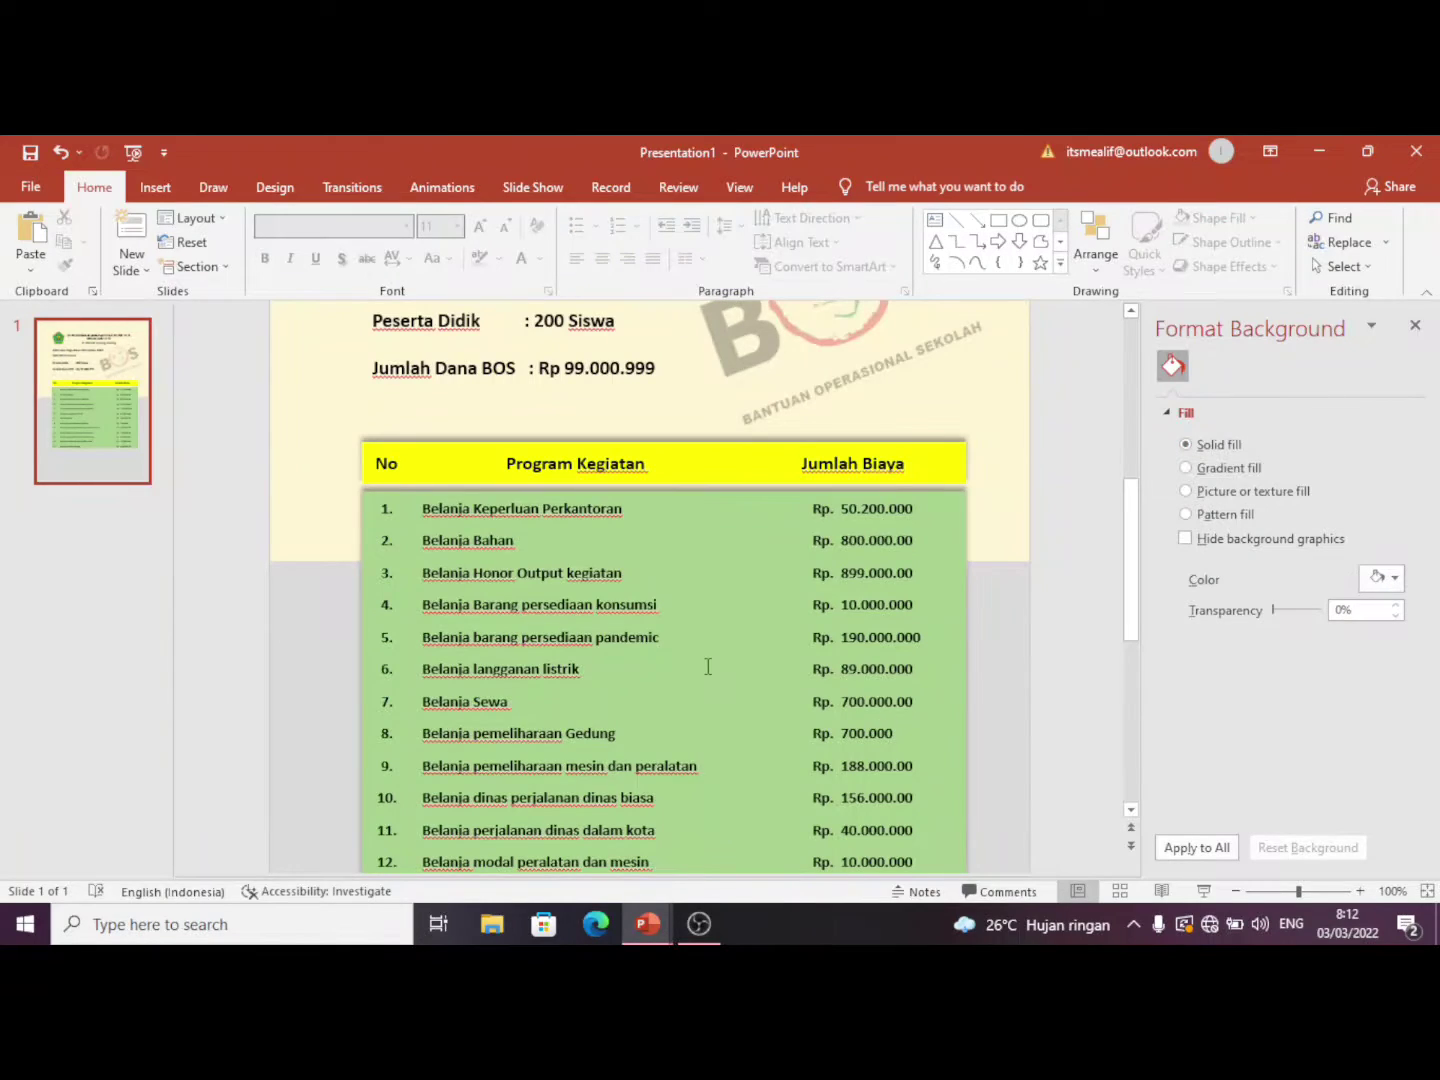
pyautogui.click(955, 671)
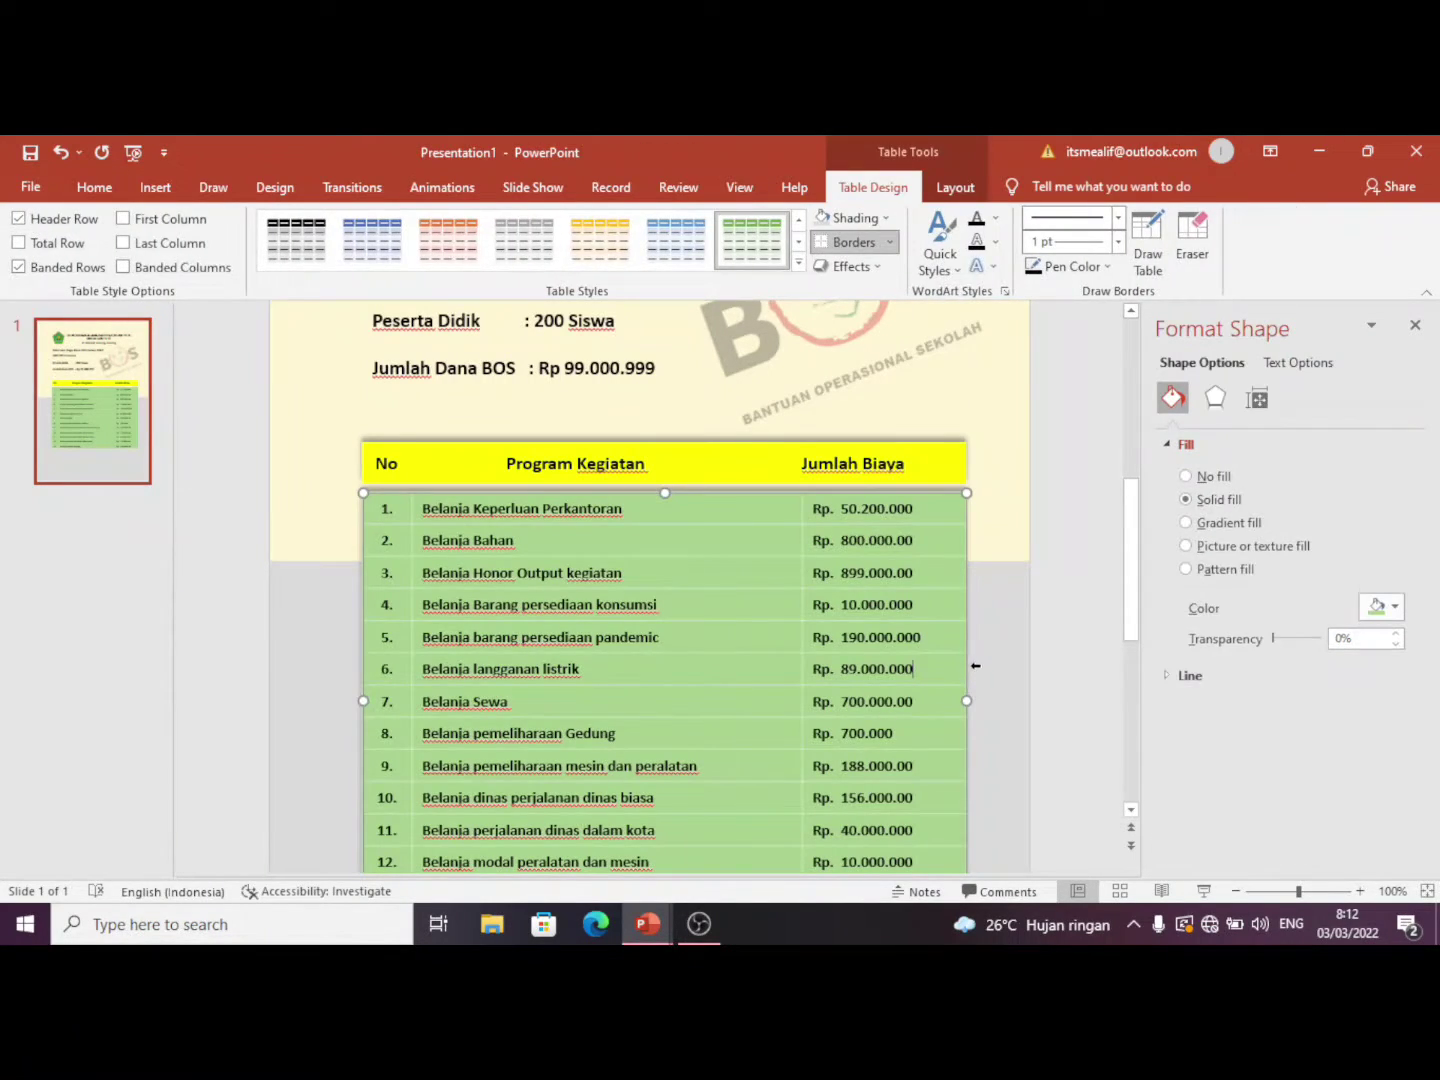
pyautogui.click(1072, 568)
# Step: Change the expense table's fill to the standard light green colour
pyautogui.scroll(-3, 1067, 578)
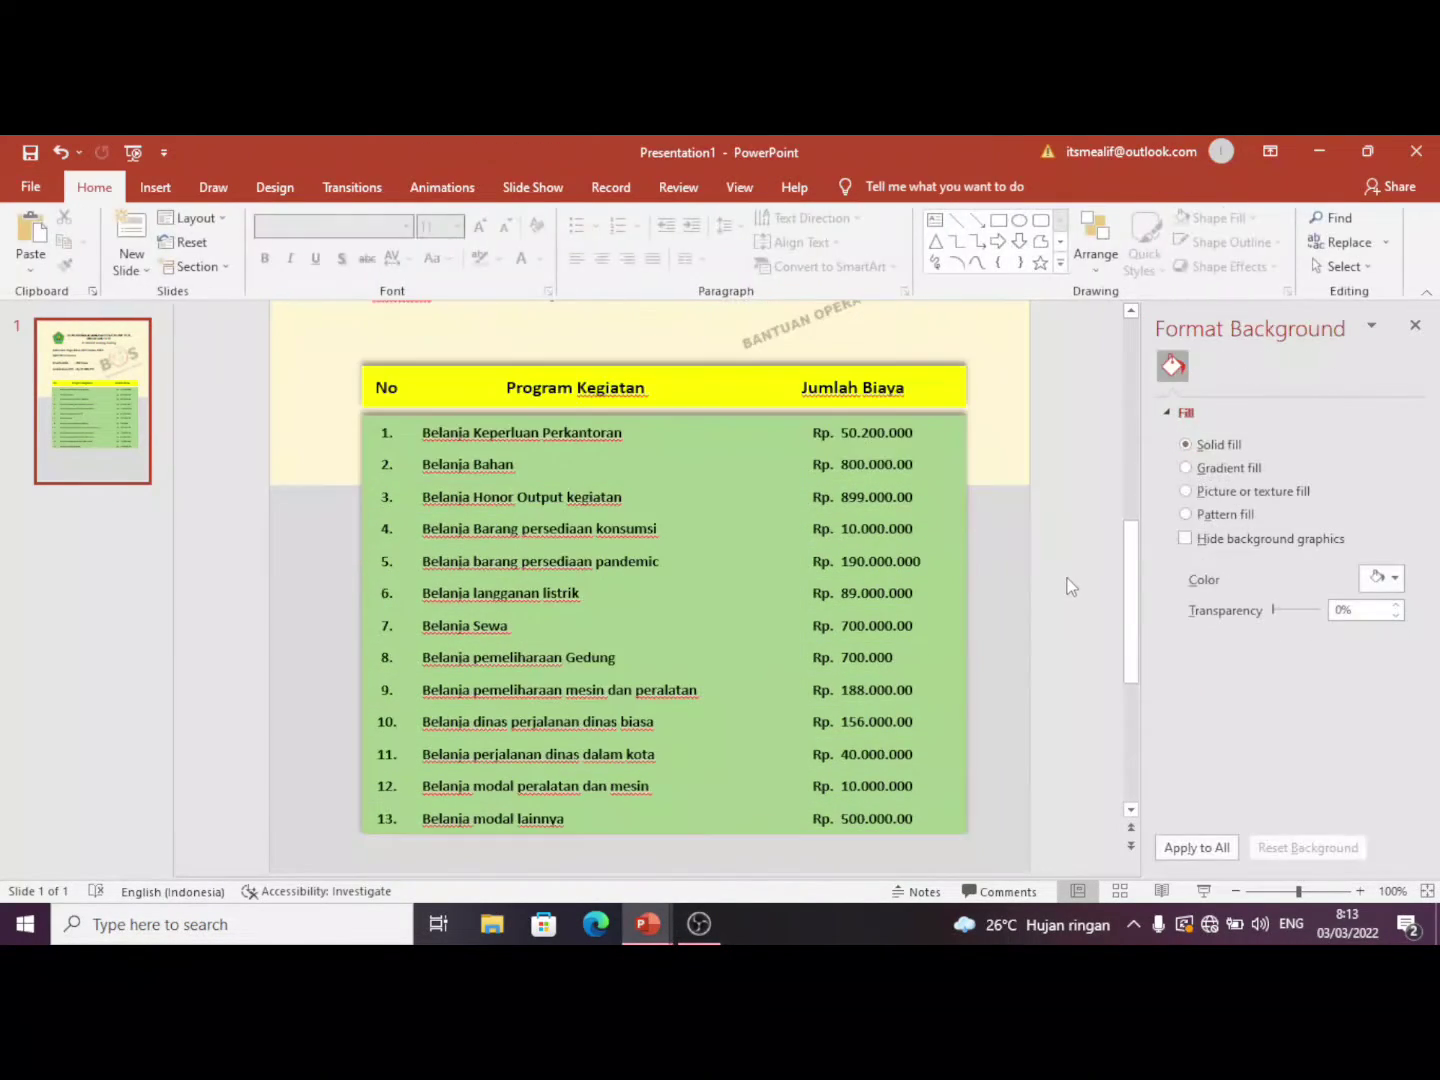
pyautogui.scroll(2, 877, 704)
pyautogui.scroll(-4, 875, 704)
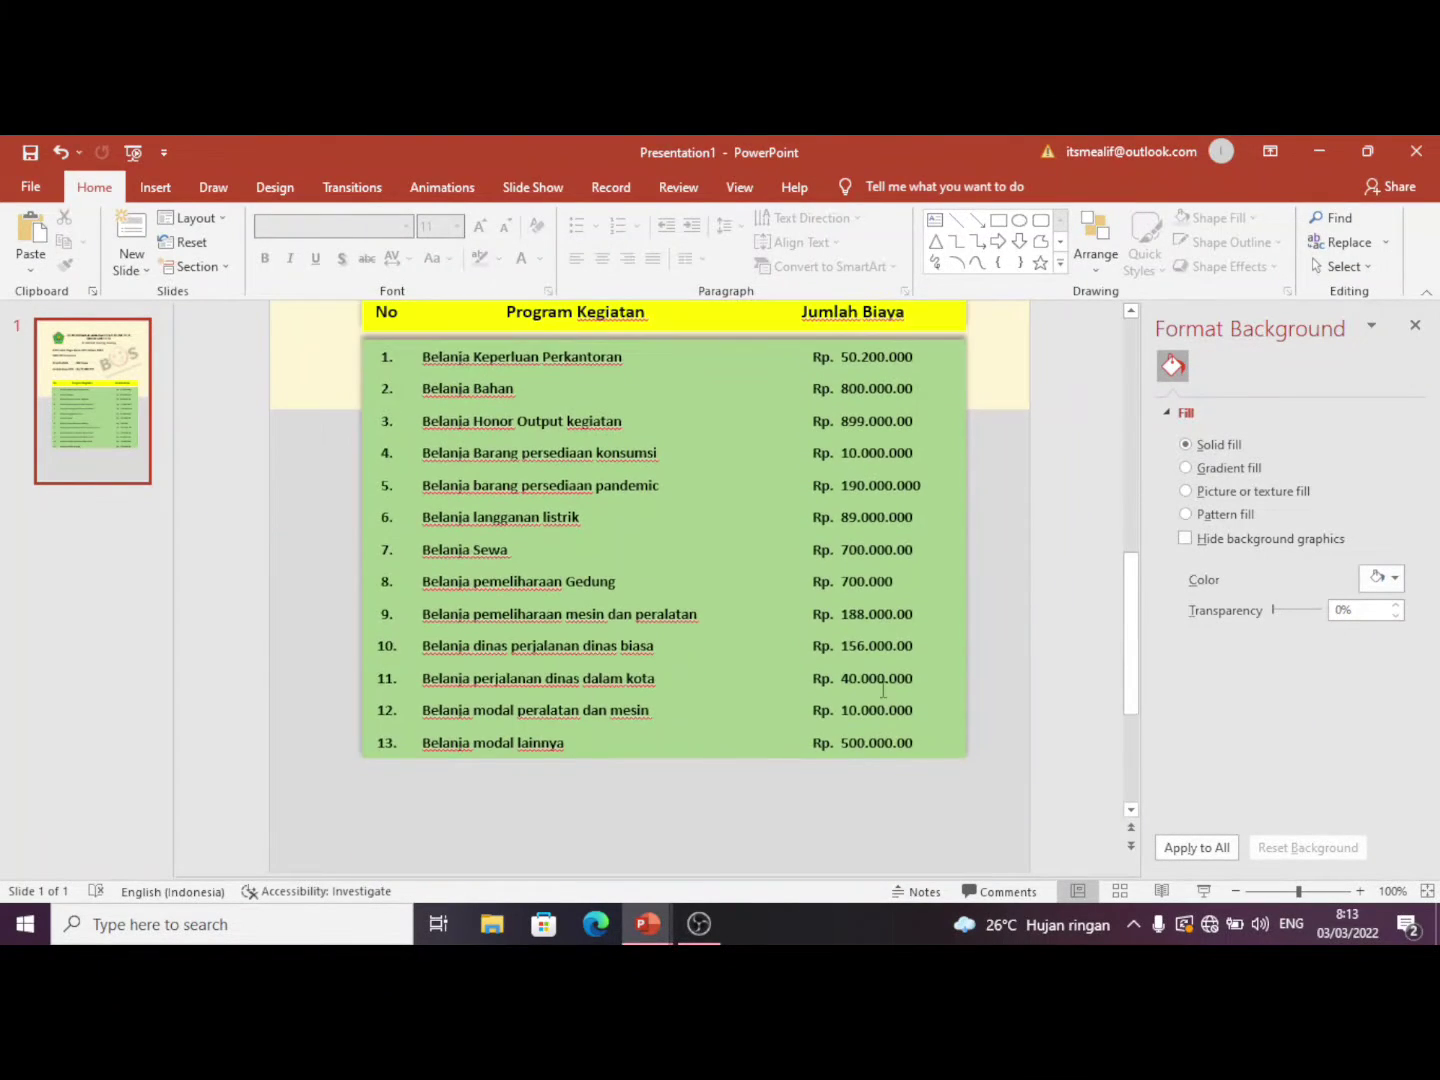
pyautogui.click(877, 743)
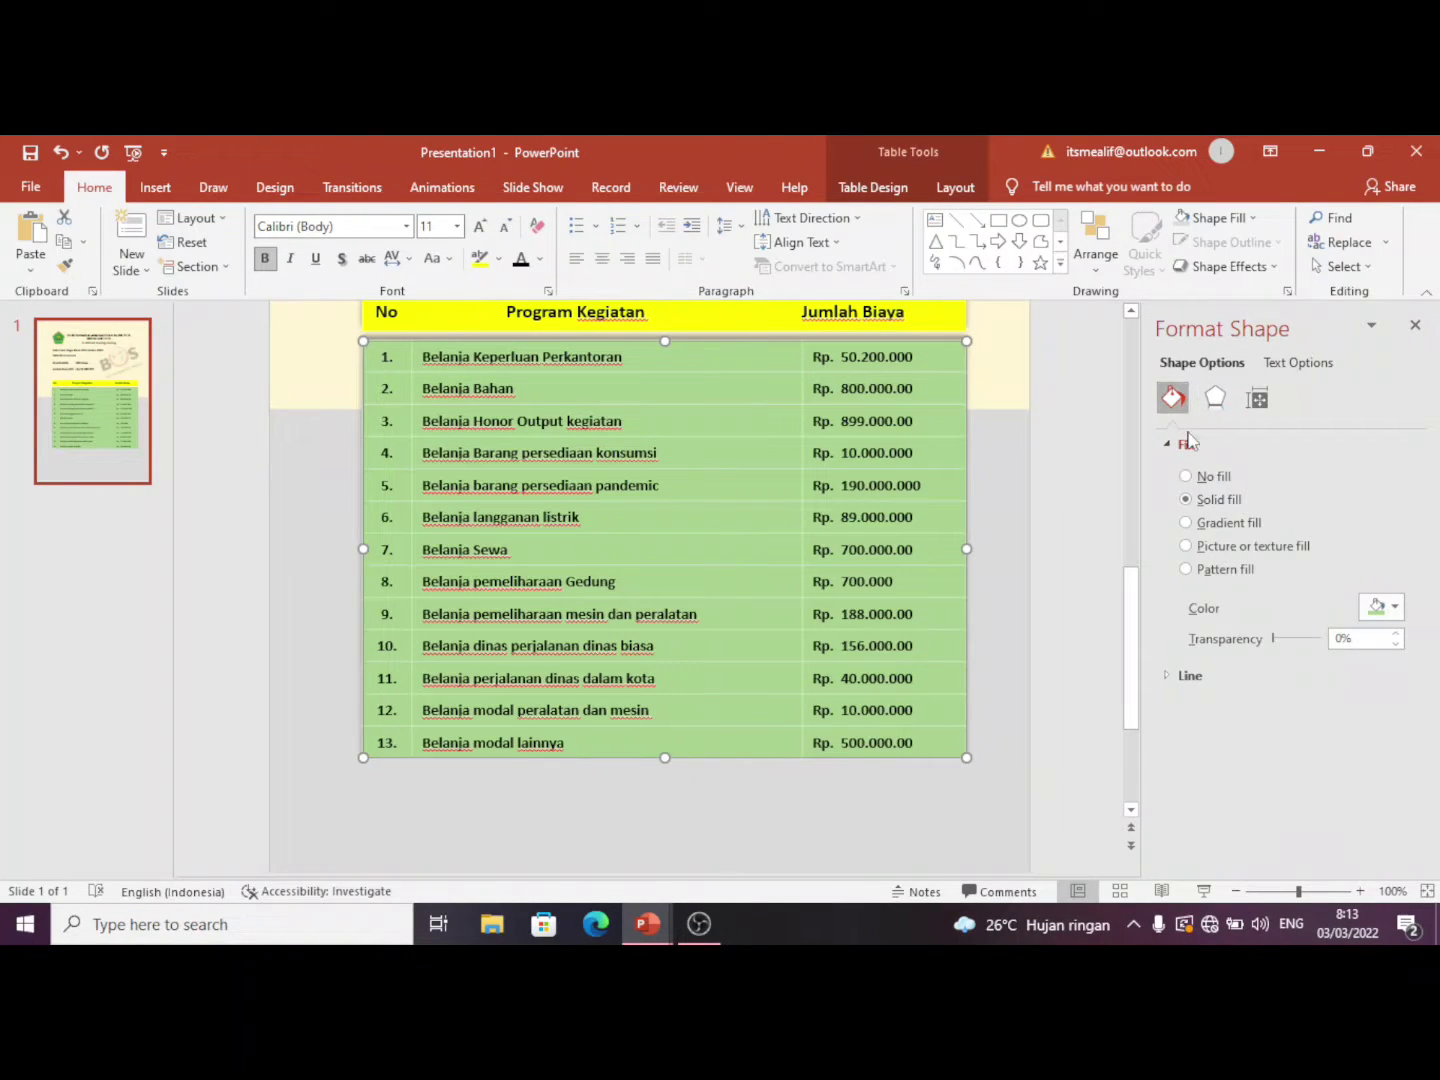
pyautogui.click(1391, 606)
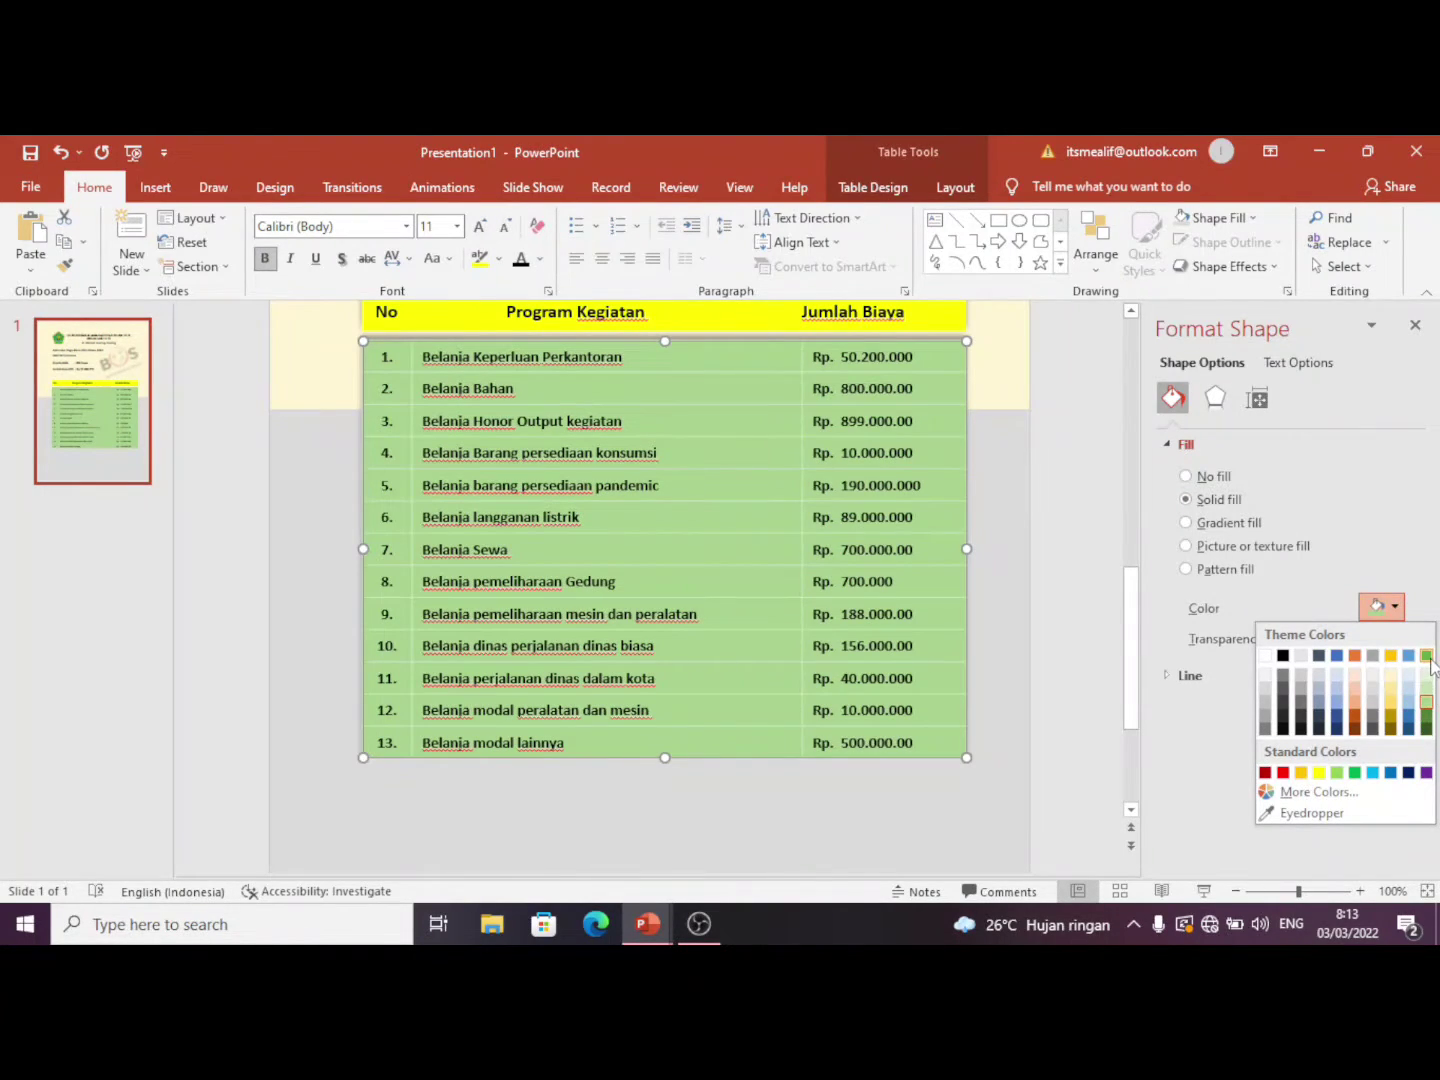
pyautogui.click(1340, 772)
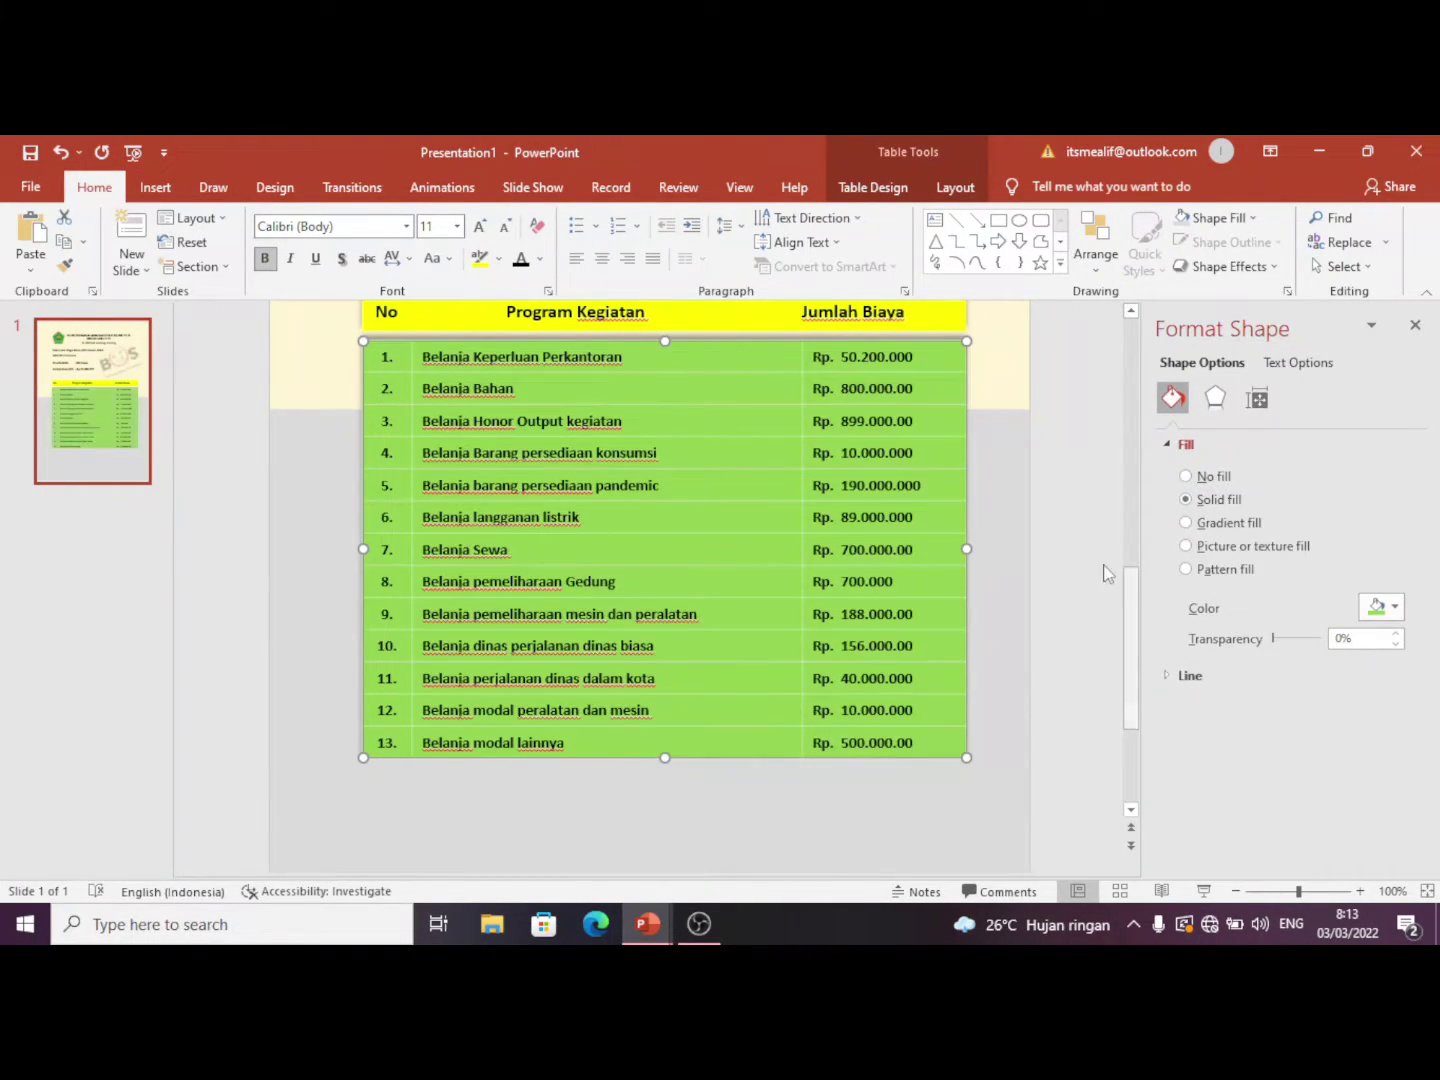
pyautogui.click(1041, 521)
# Step: Examine the recoloured expense table against the rest of the poster, from the letterhead to the empty area beneath the table
pyautogui.scroll(3, 990, 421)
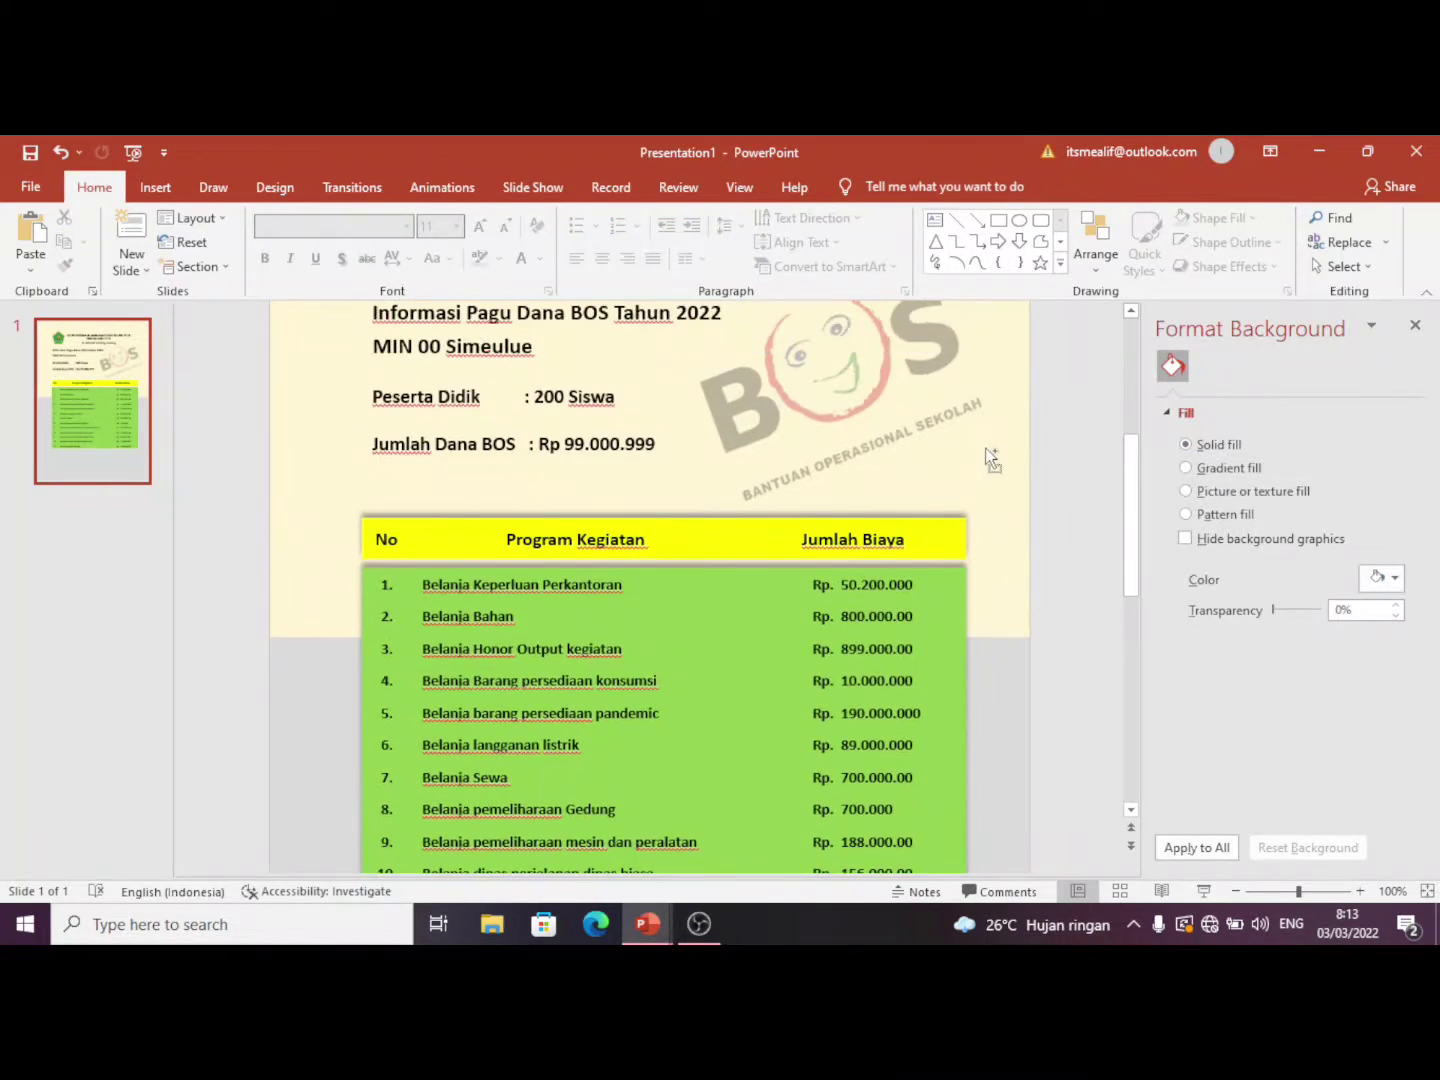
pyautogui.keyDown('ctrl'); pyautogui.scroll(-3, 987, 499); pyautogui.keyUp('ctrl')
pyautogui.keyDown('ctrl'); pyautogui.scroll(1, 922, 588); pyautogui.keyUp('ctrl')
pyautogui.scroll(1, 913, 611)
pyautogui.scroll(-1, 912, 614)
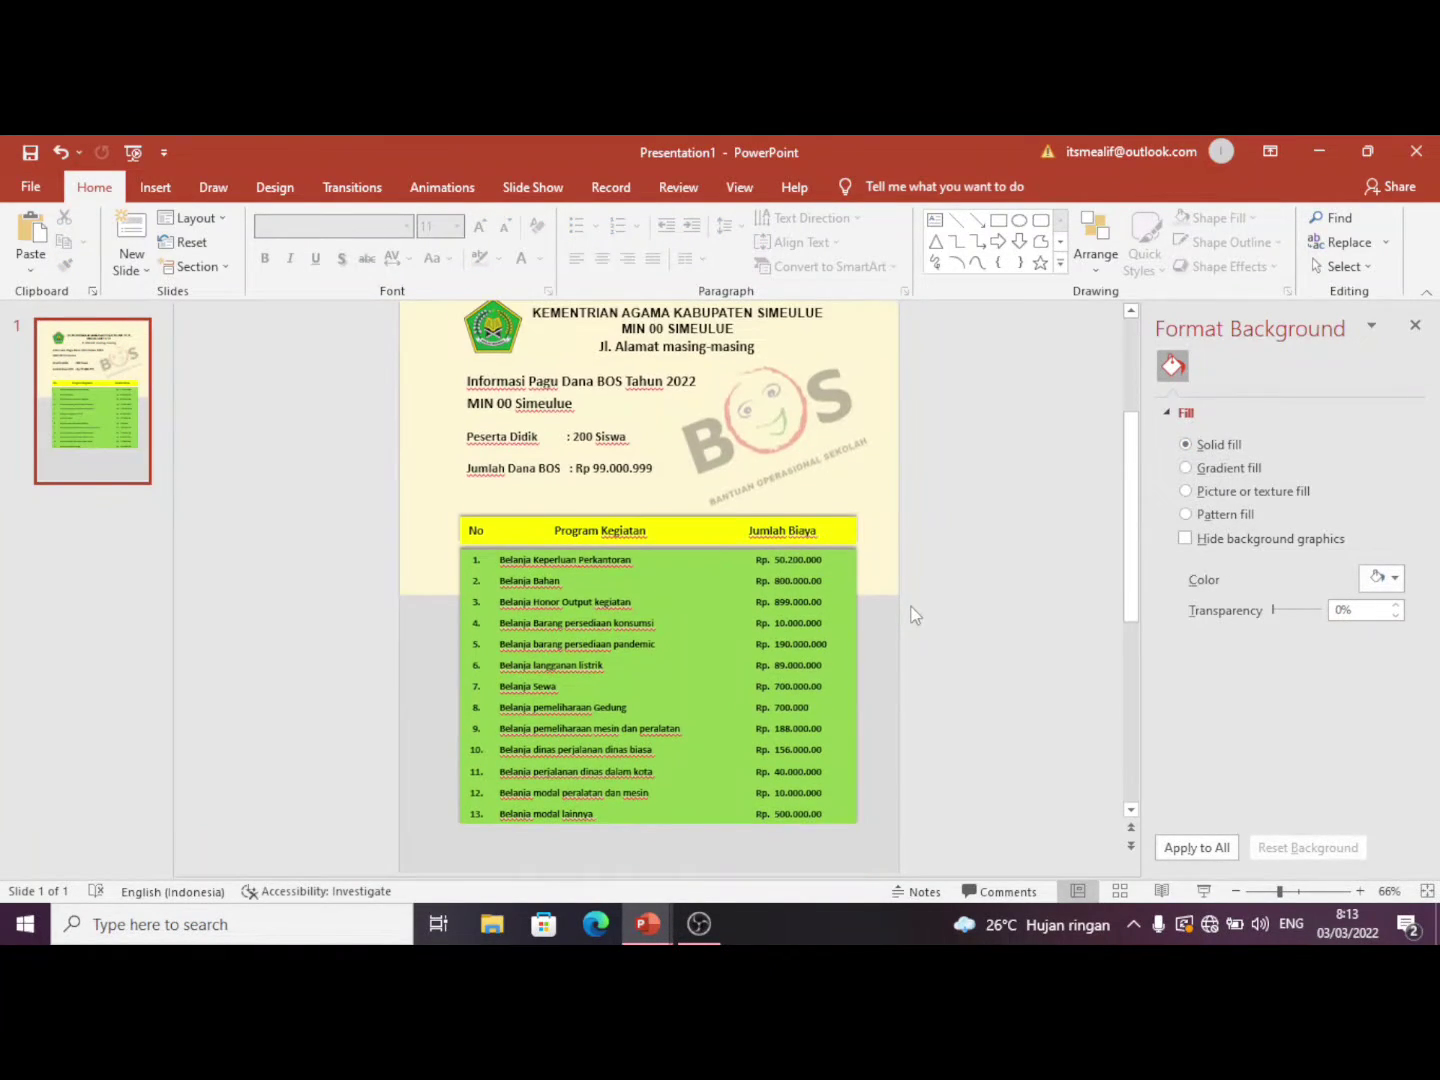
pyautogui.keyDown('ctrl'); pyautogui.scroll(8, 912, 614); pyautogui.keyUp('ctrl')
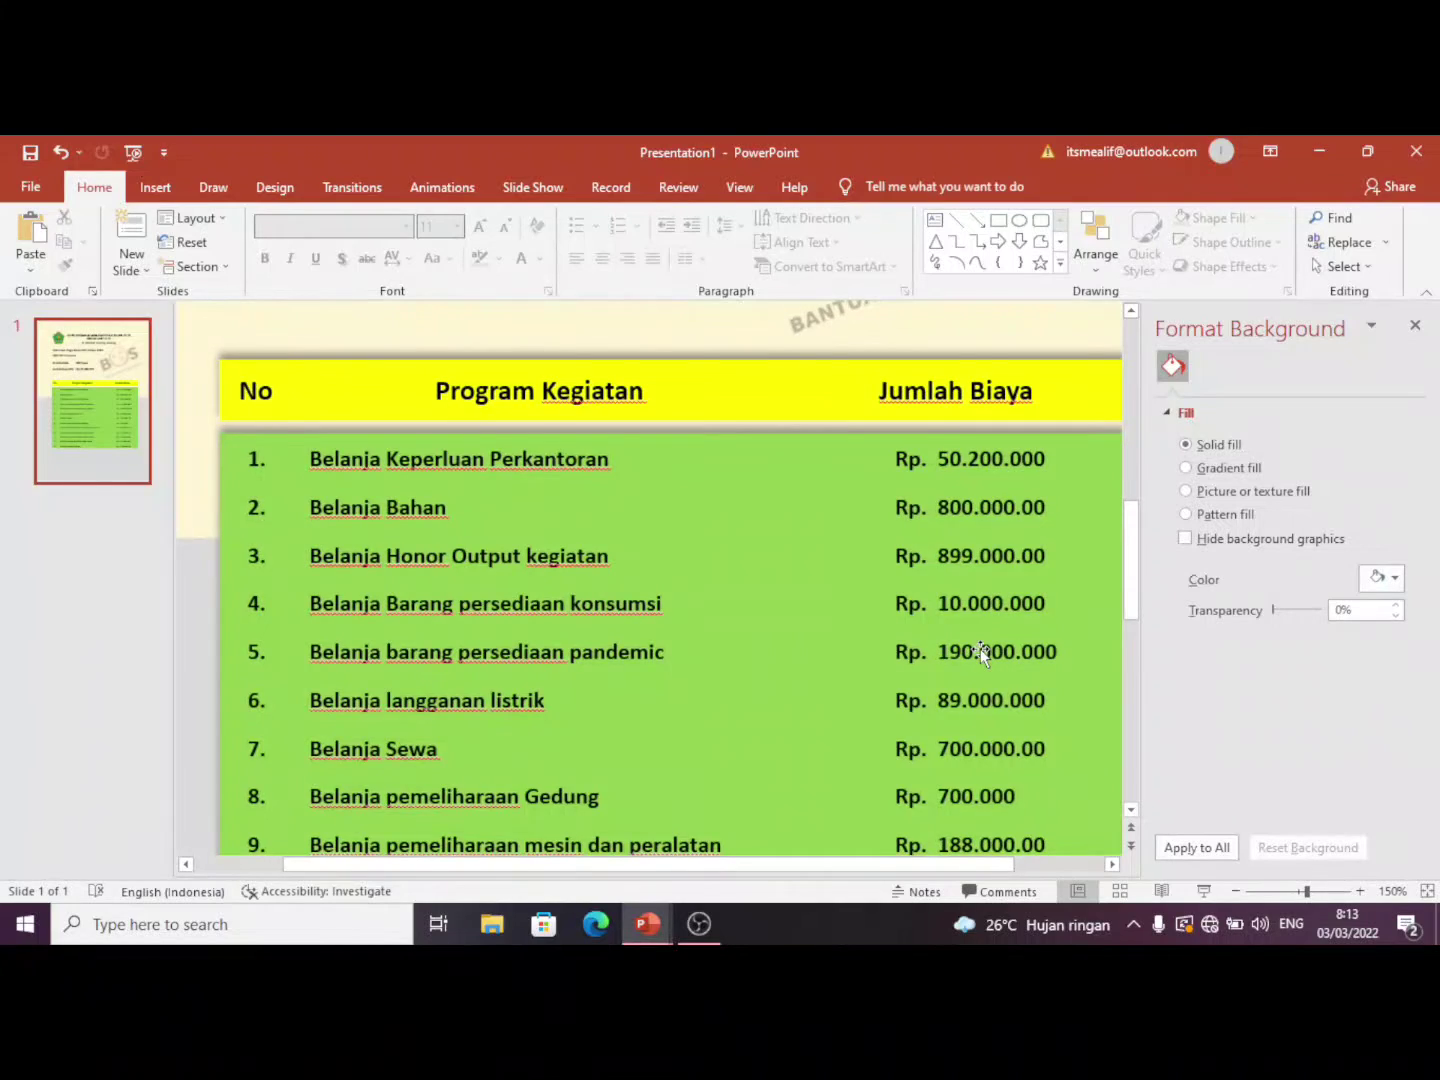
pyautogui.keyDown('ctrl'); pyautogui.scroll(-5, 980, 649); pyautogui.keyUp('ctrl')
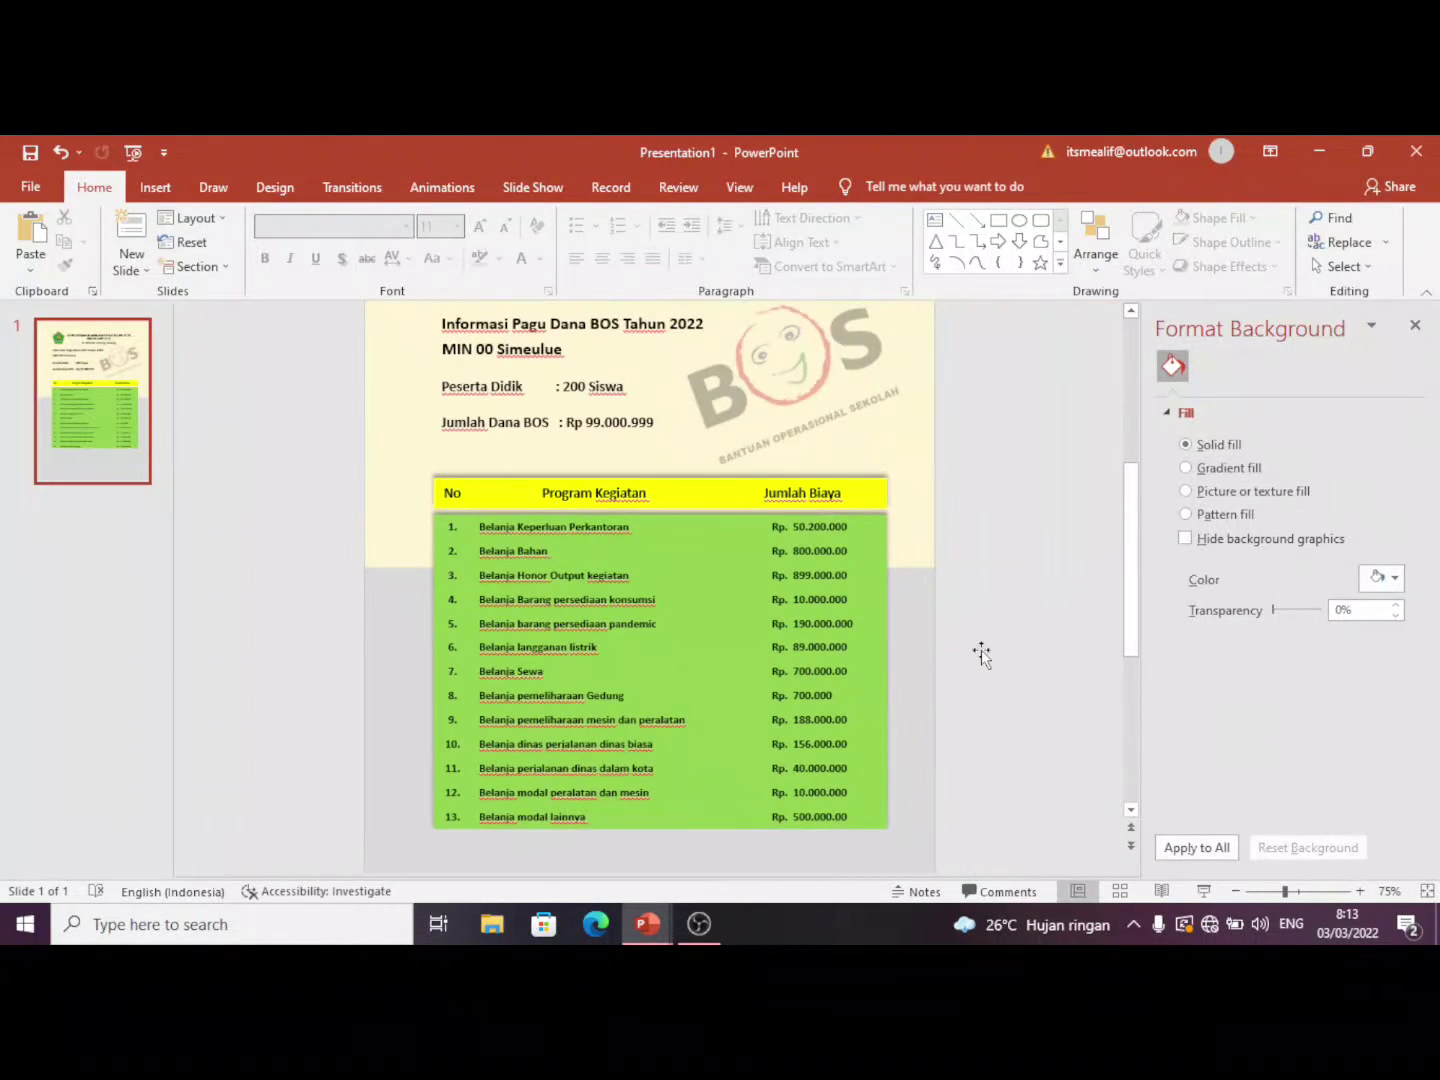
pyautogui.scroll(2, 981, 652)
pyautogui.scroll(-4, 981, 653)
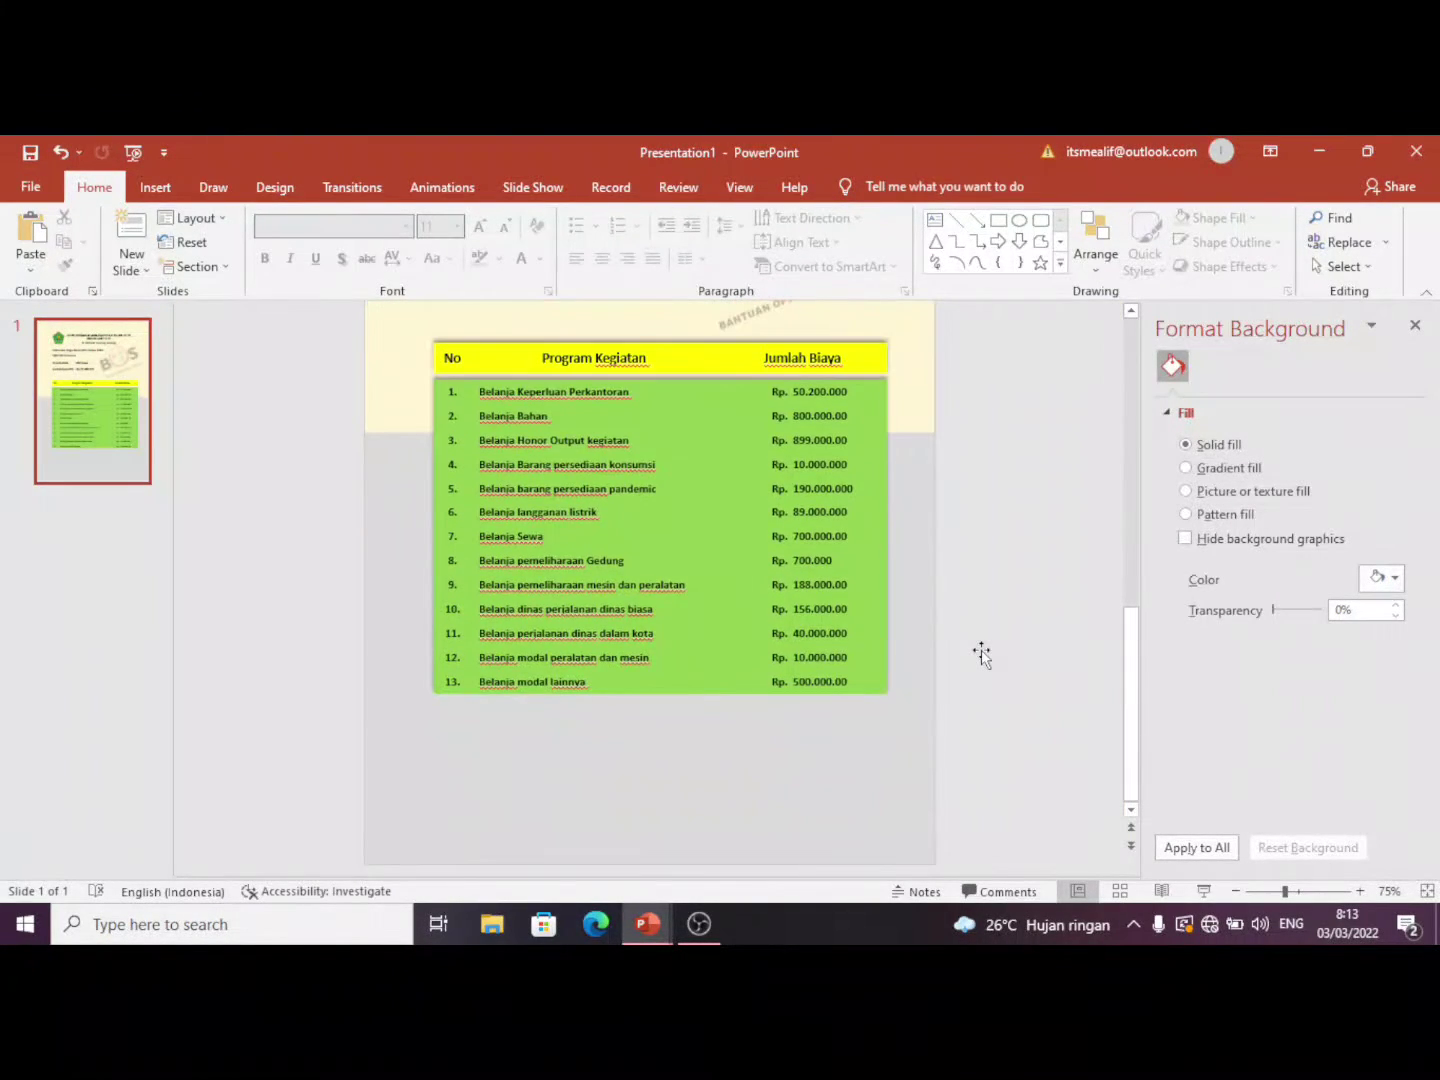
# Step: Examine the yellow Total row beneath the expense table in the LOGO BAPAK presentation, and return to Presentation1
pyautogui.moveTo(648, 924)
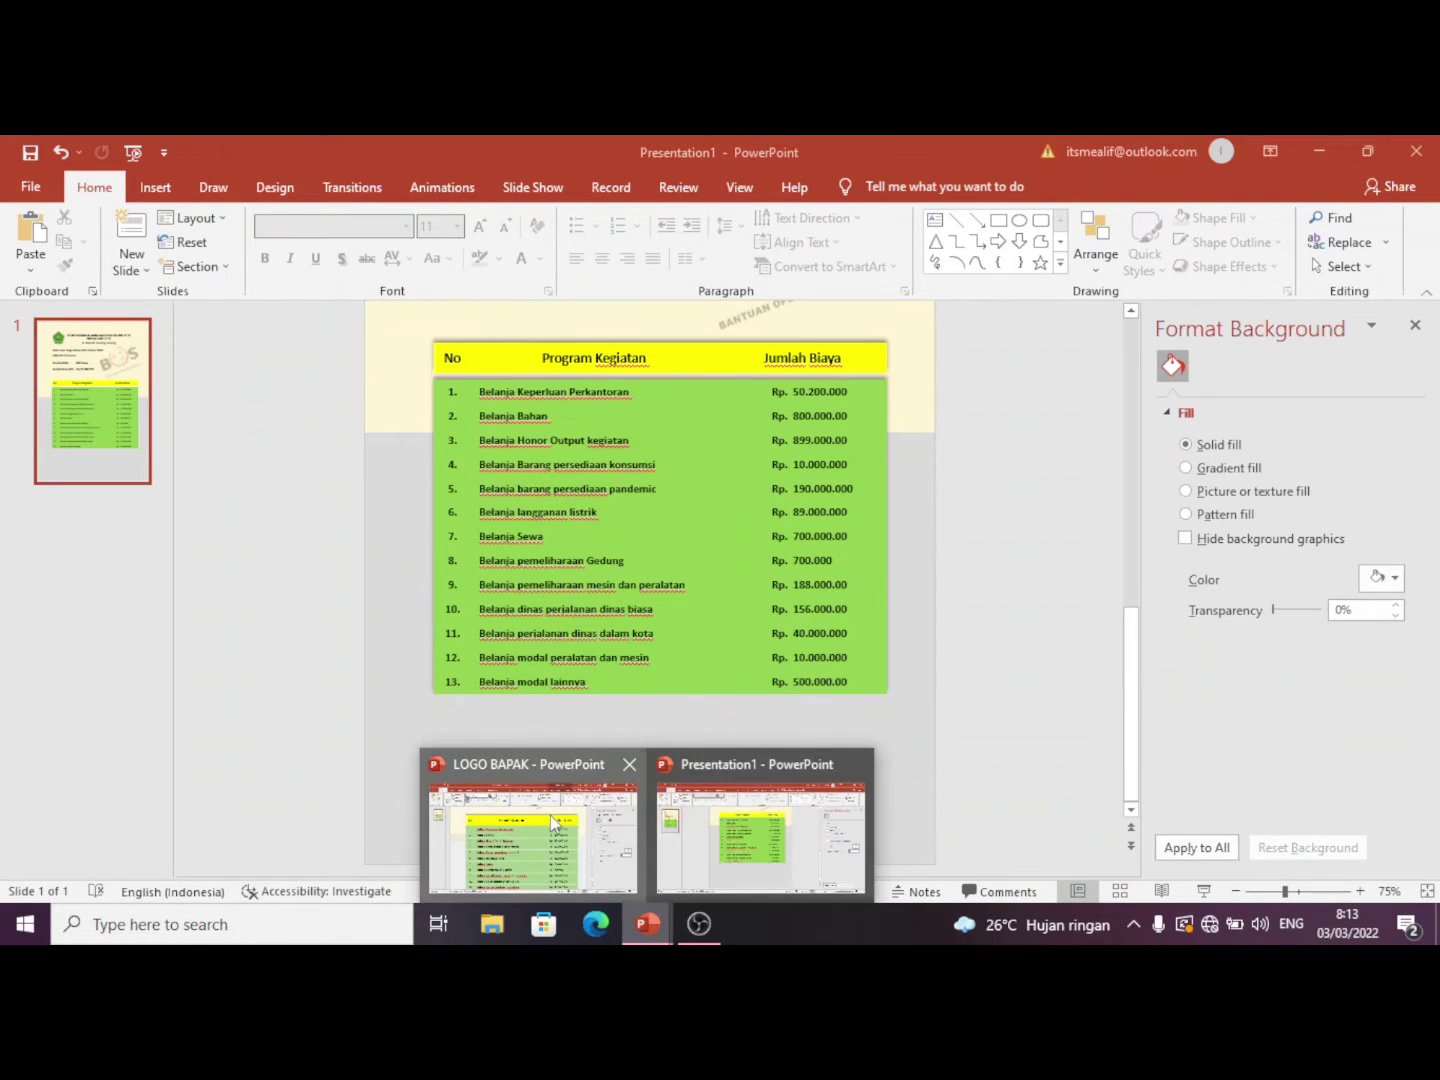
pyautogui.click(540, 814)
pyautogui.scroll(-2, 715, 756)
pyautogui.scroll(-1, 716, 756)
pyautogui.click(644, 761)
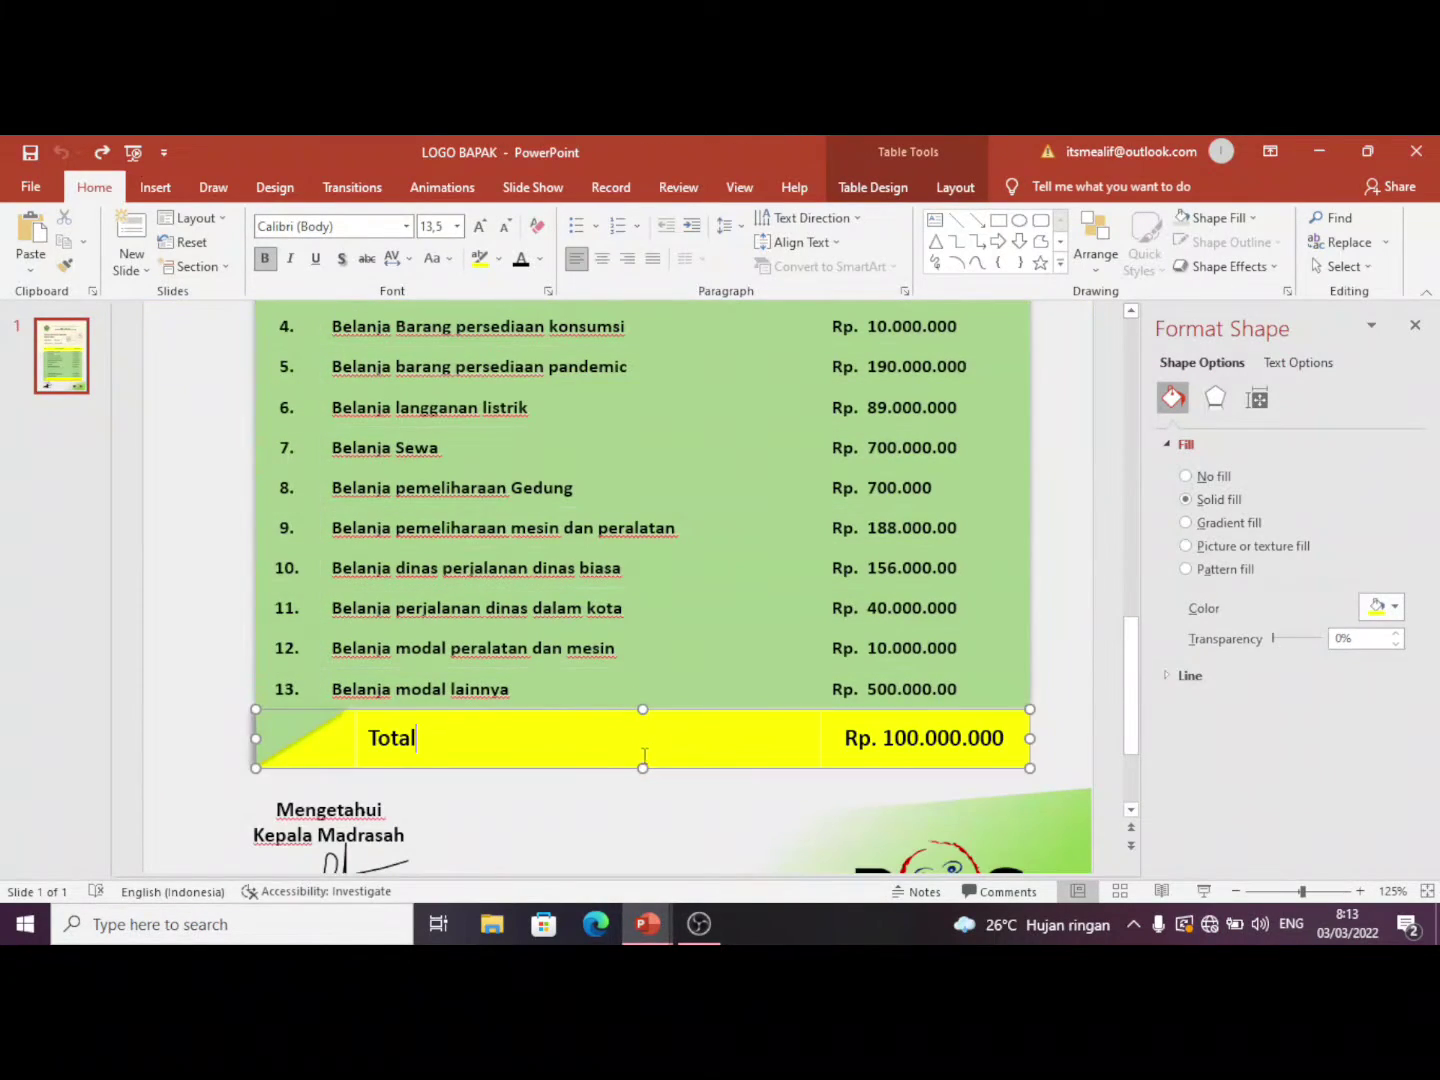
pyautogui.click(176, 712)
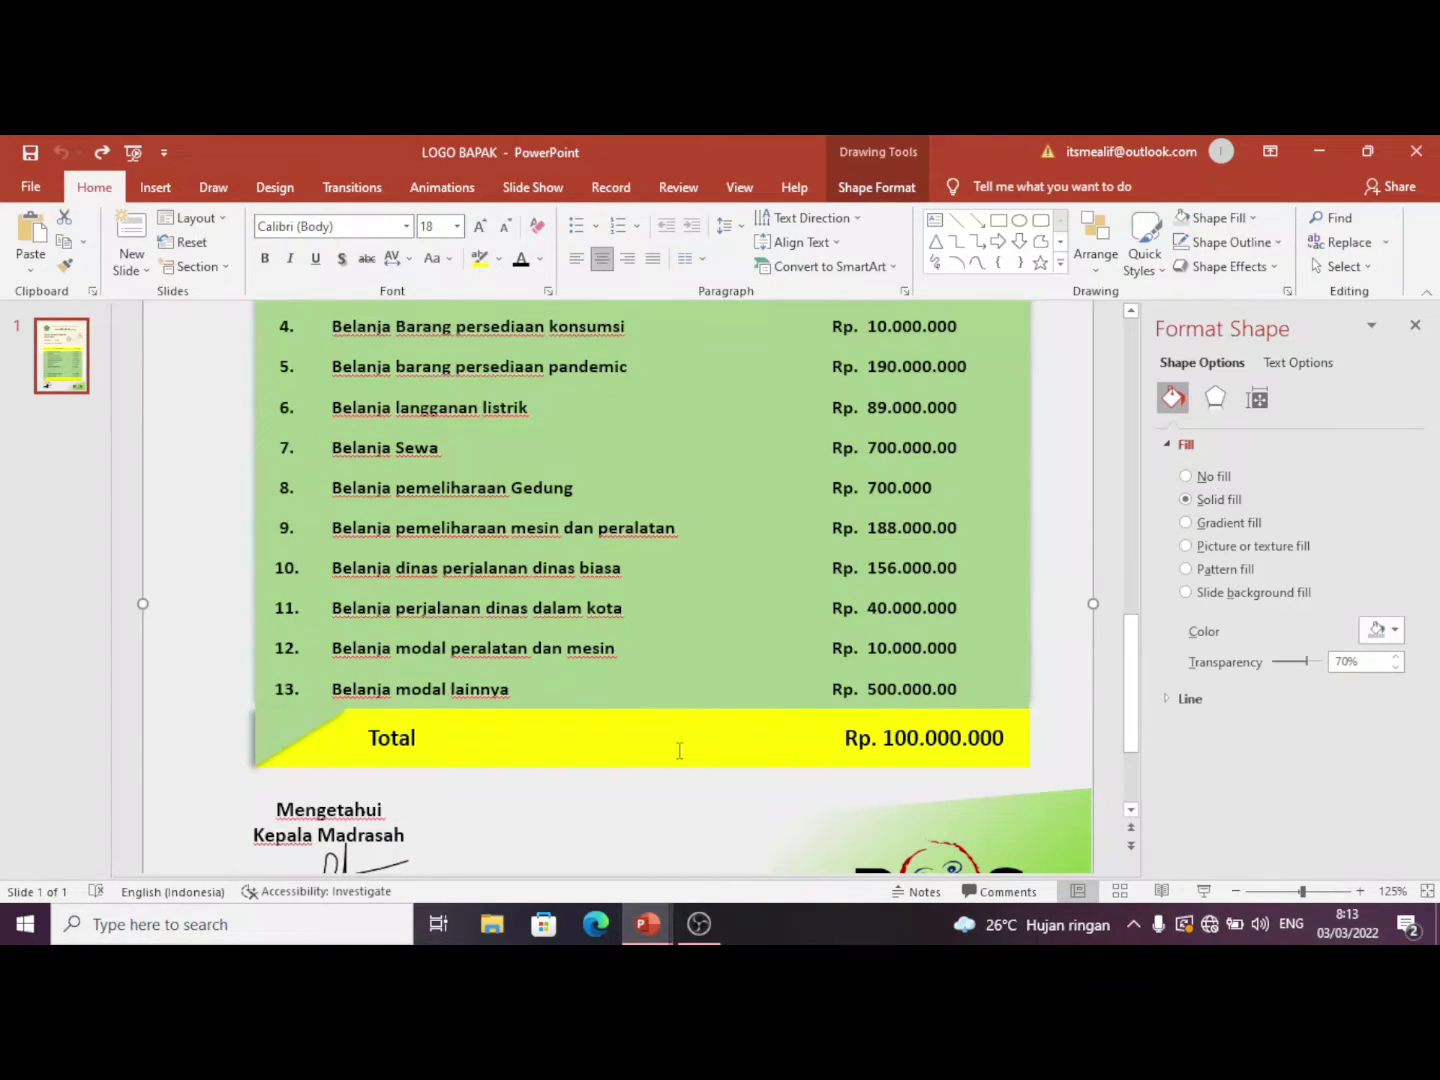
pyautogui.click(636, 740)
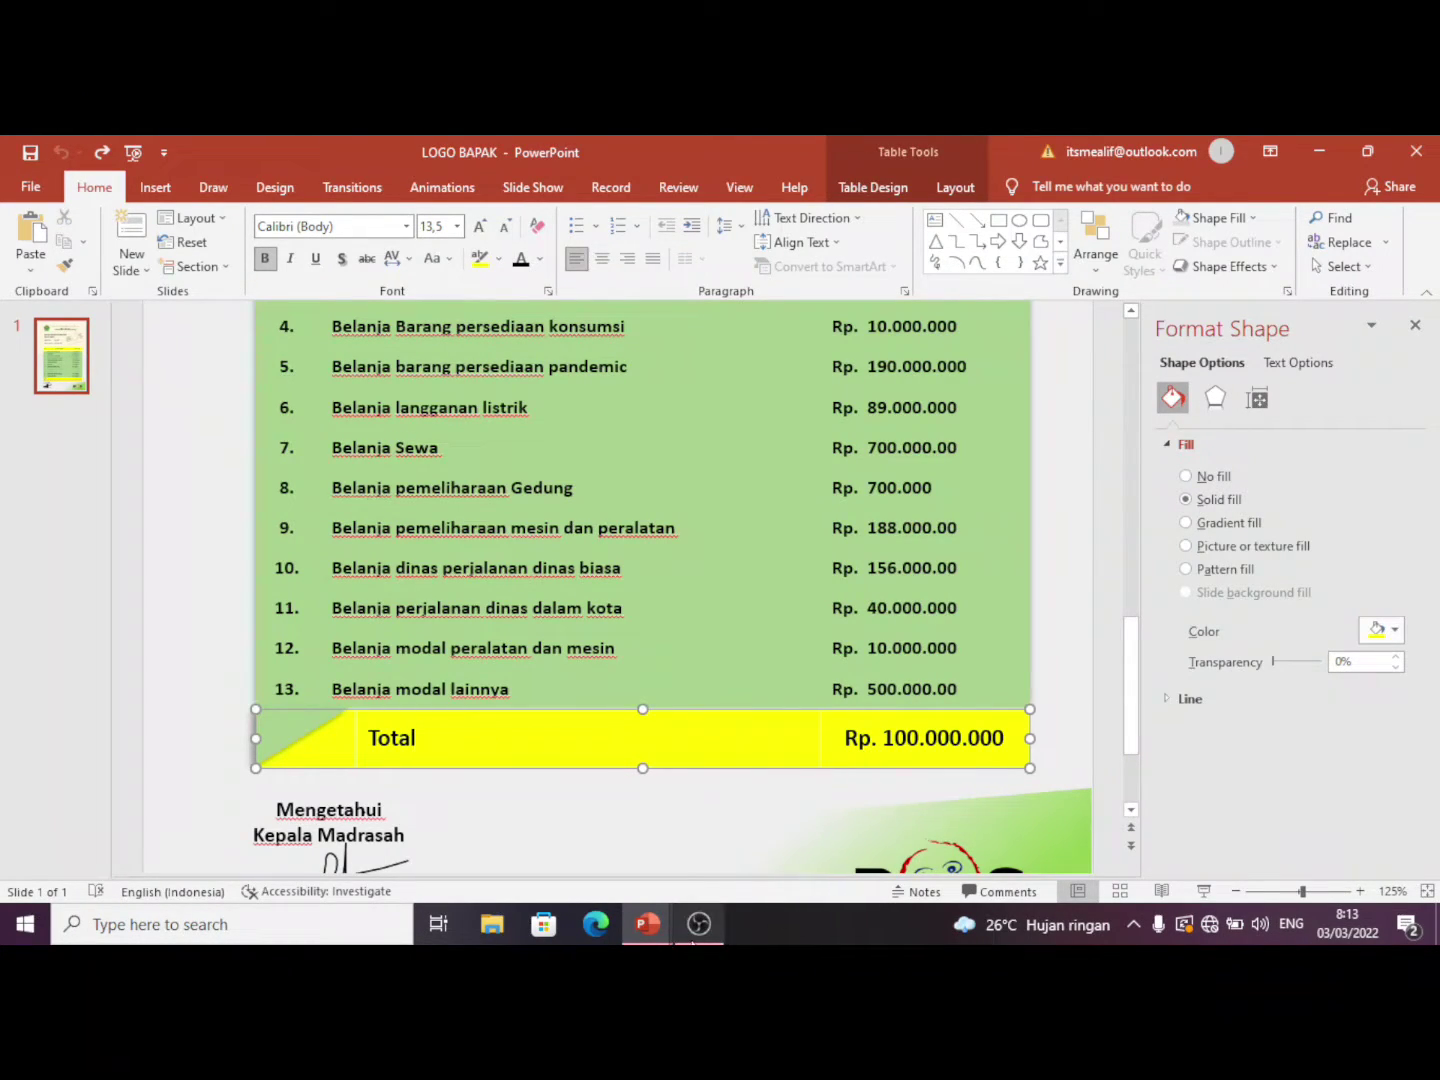
pyautogui.moveTo(647, 923)
pyautogui.click(700, 840)
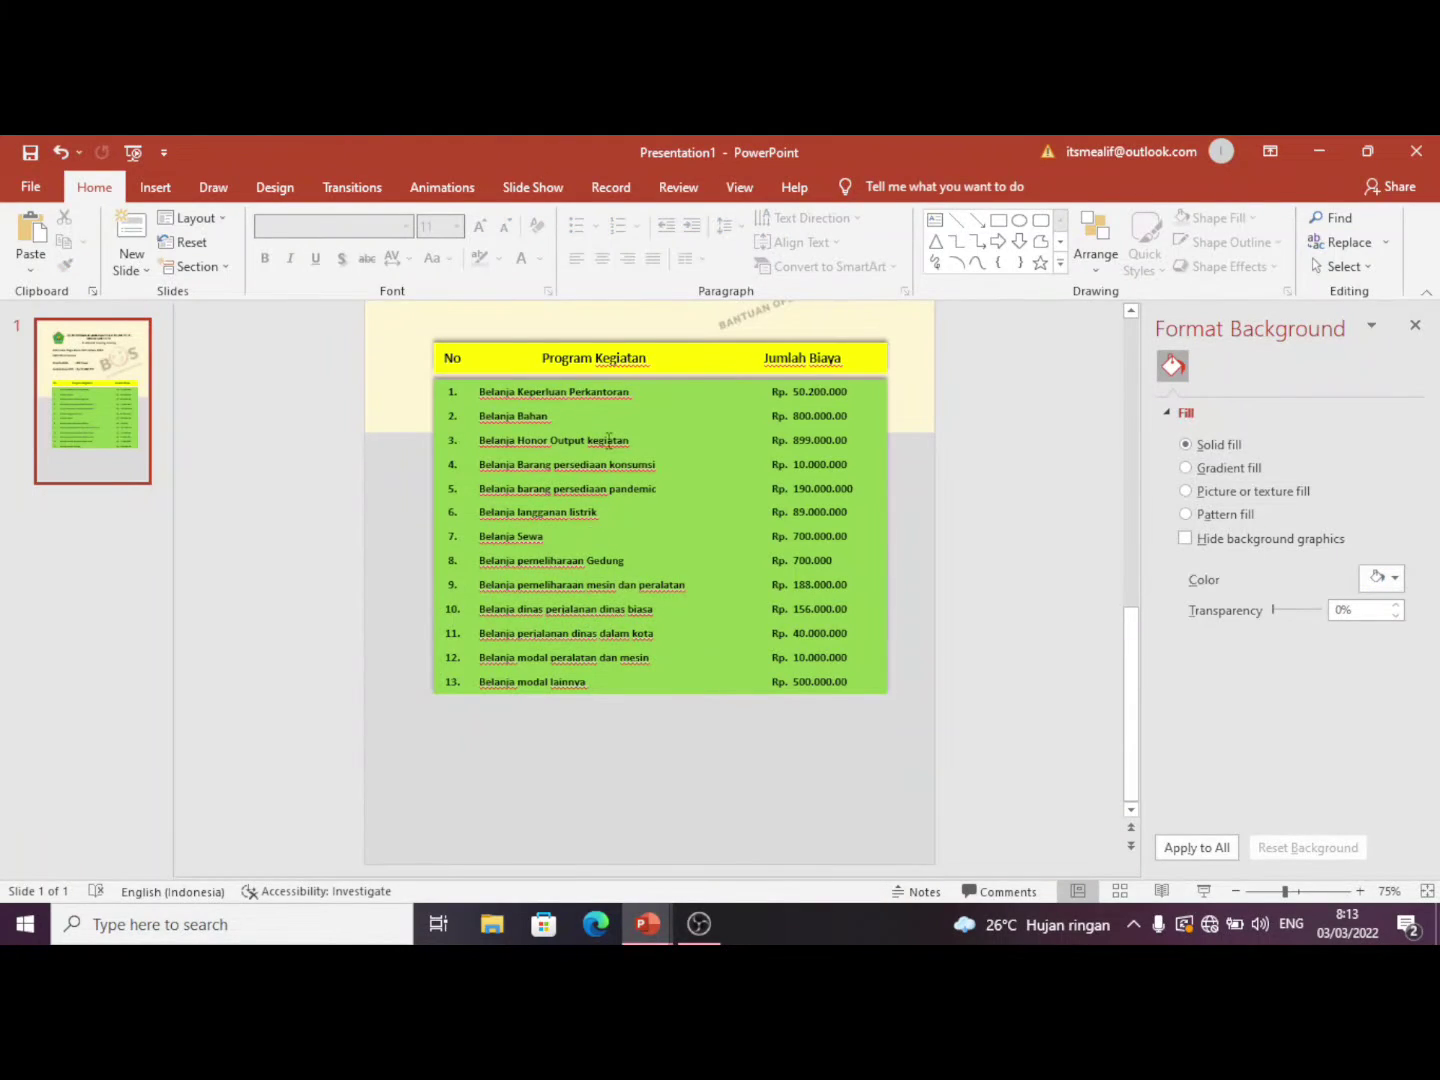
pyautogui.click(156, 187)
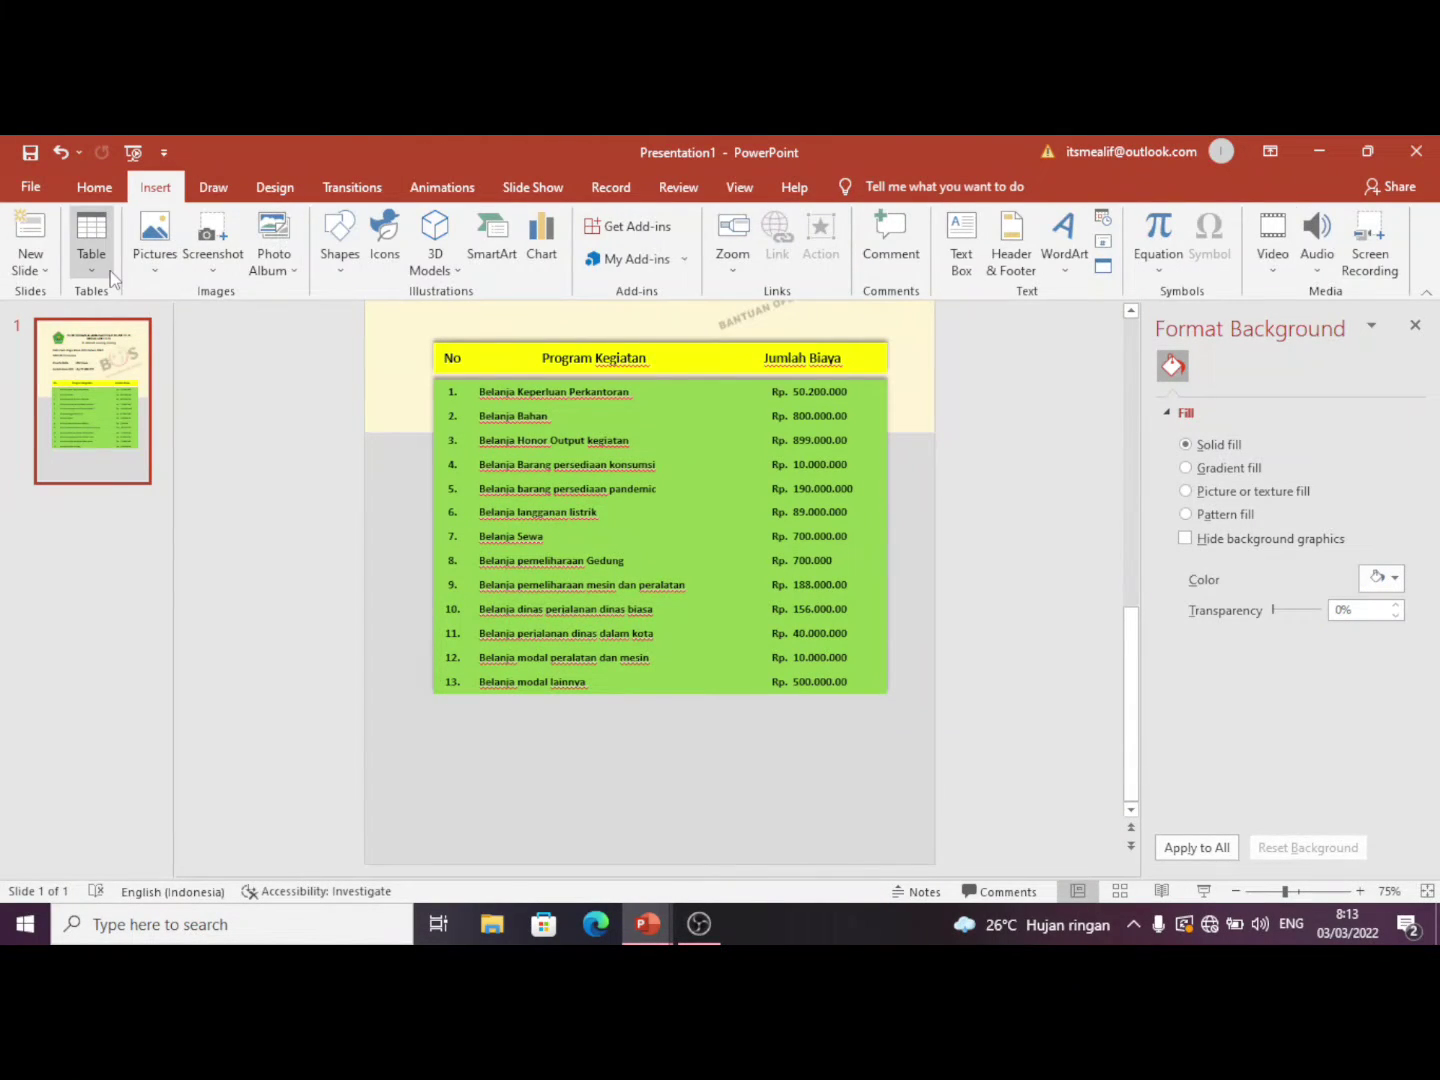
pyautogui.click(92, 240)
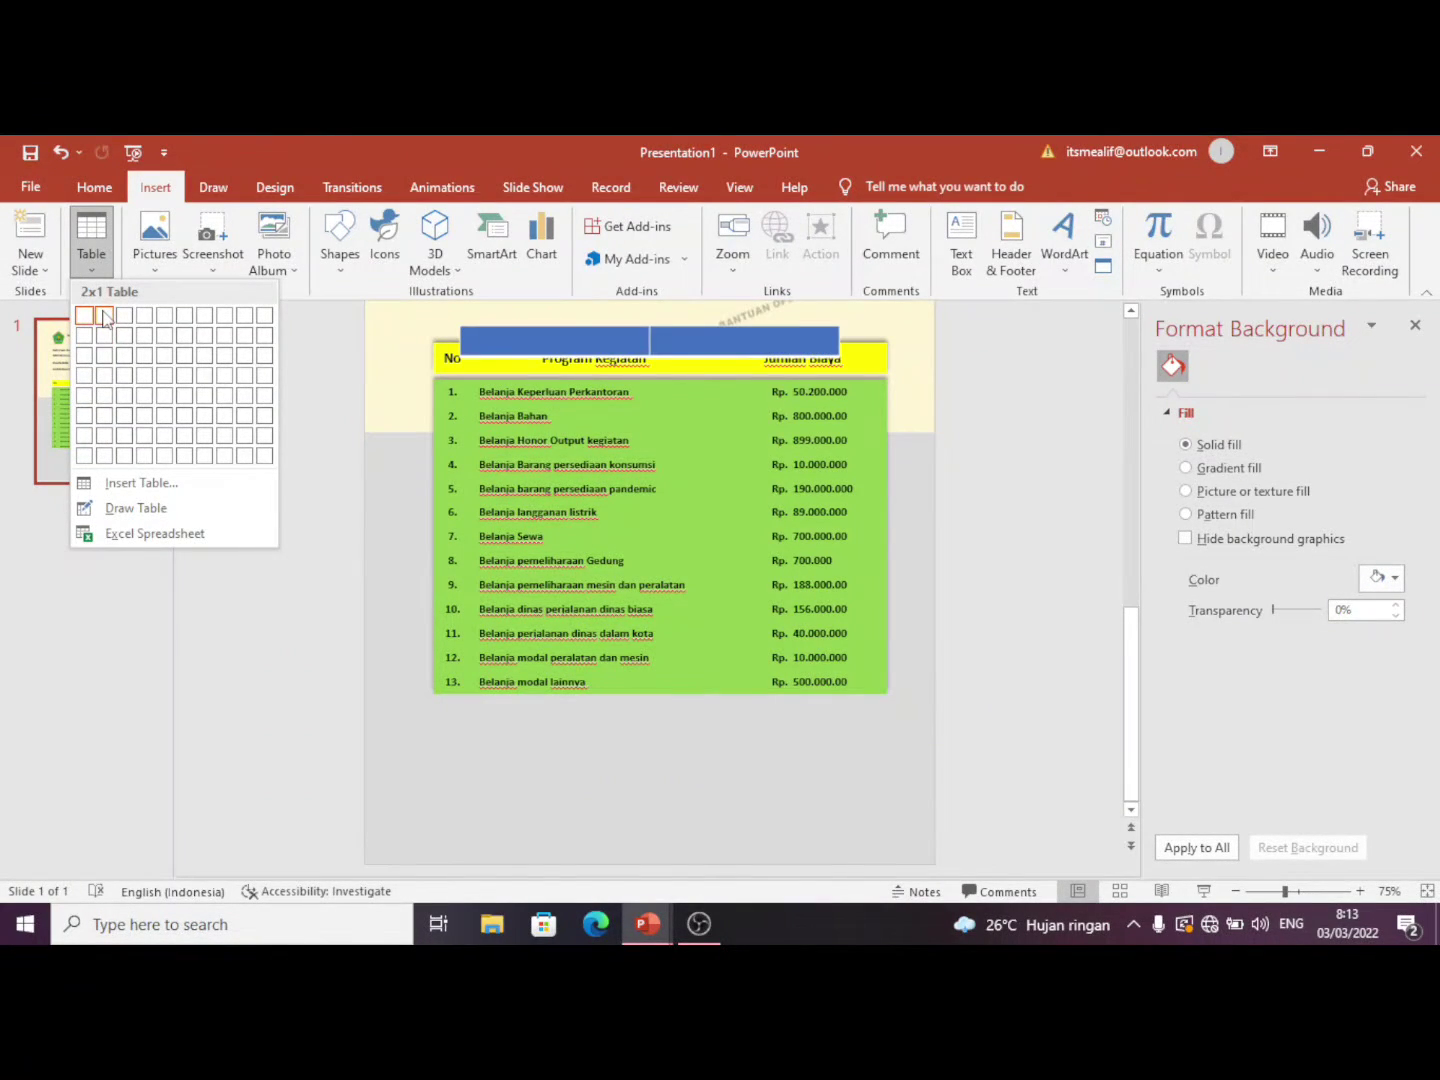
pyautogui.click(103, 316)
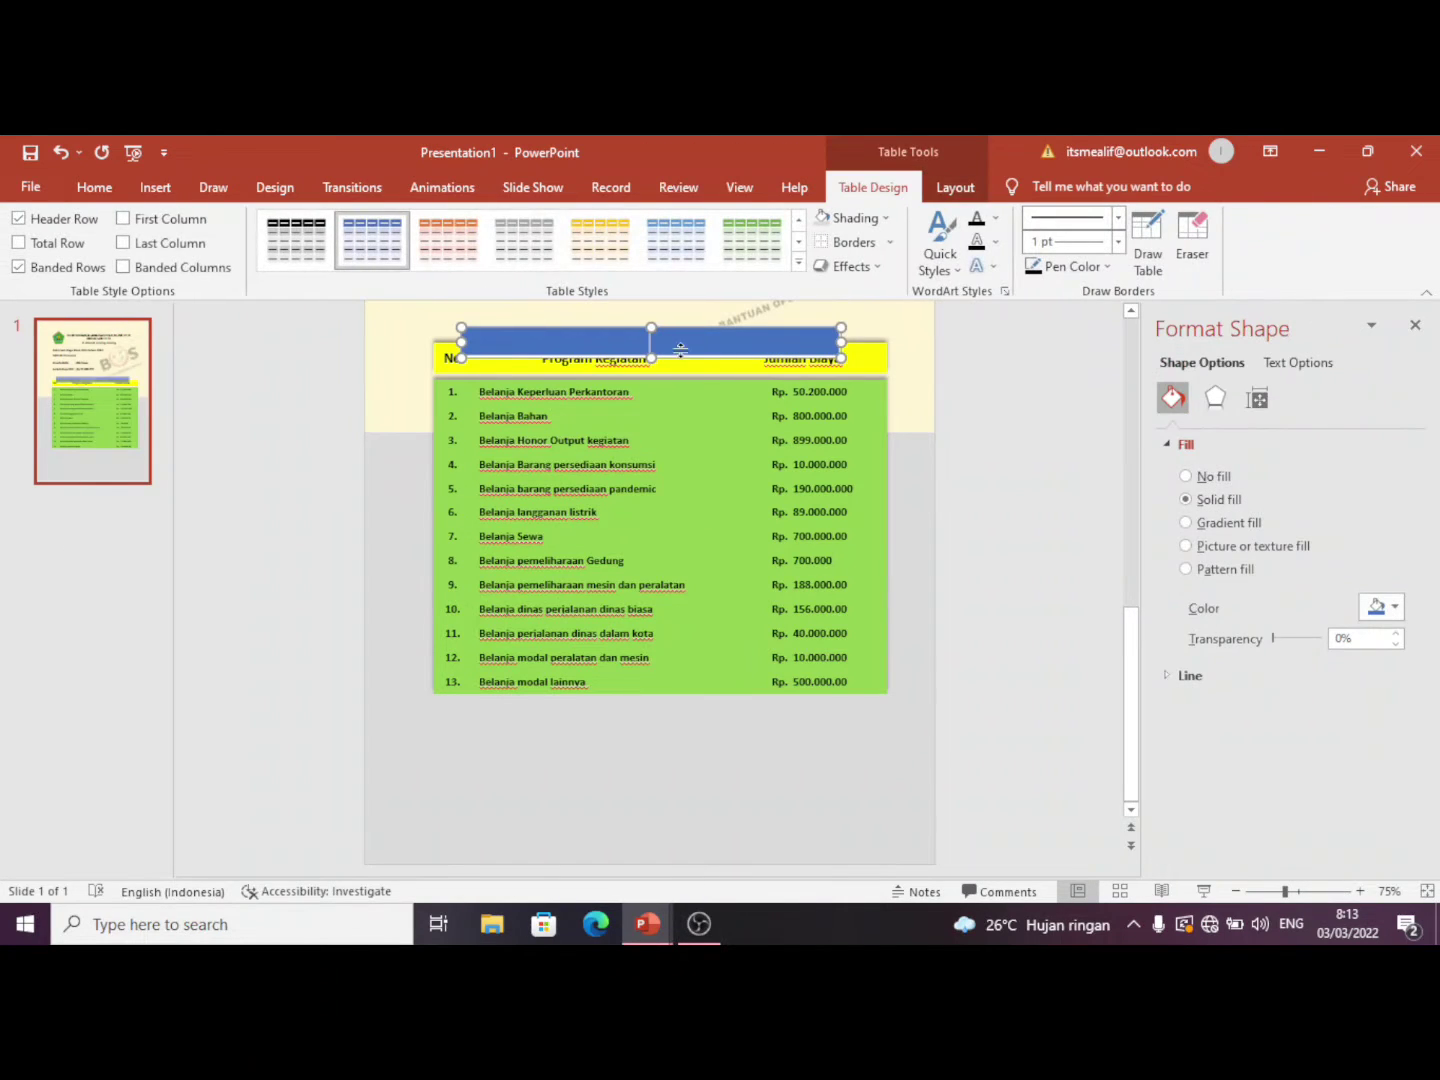
pyautogui.moveTo(701, 360); pyautogui.dragTo(685, 737)
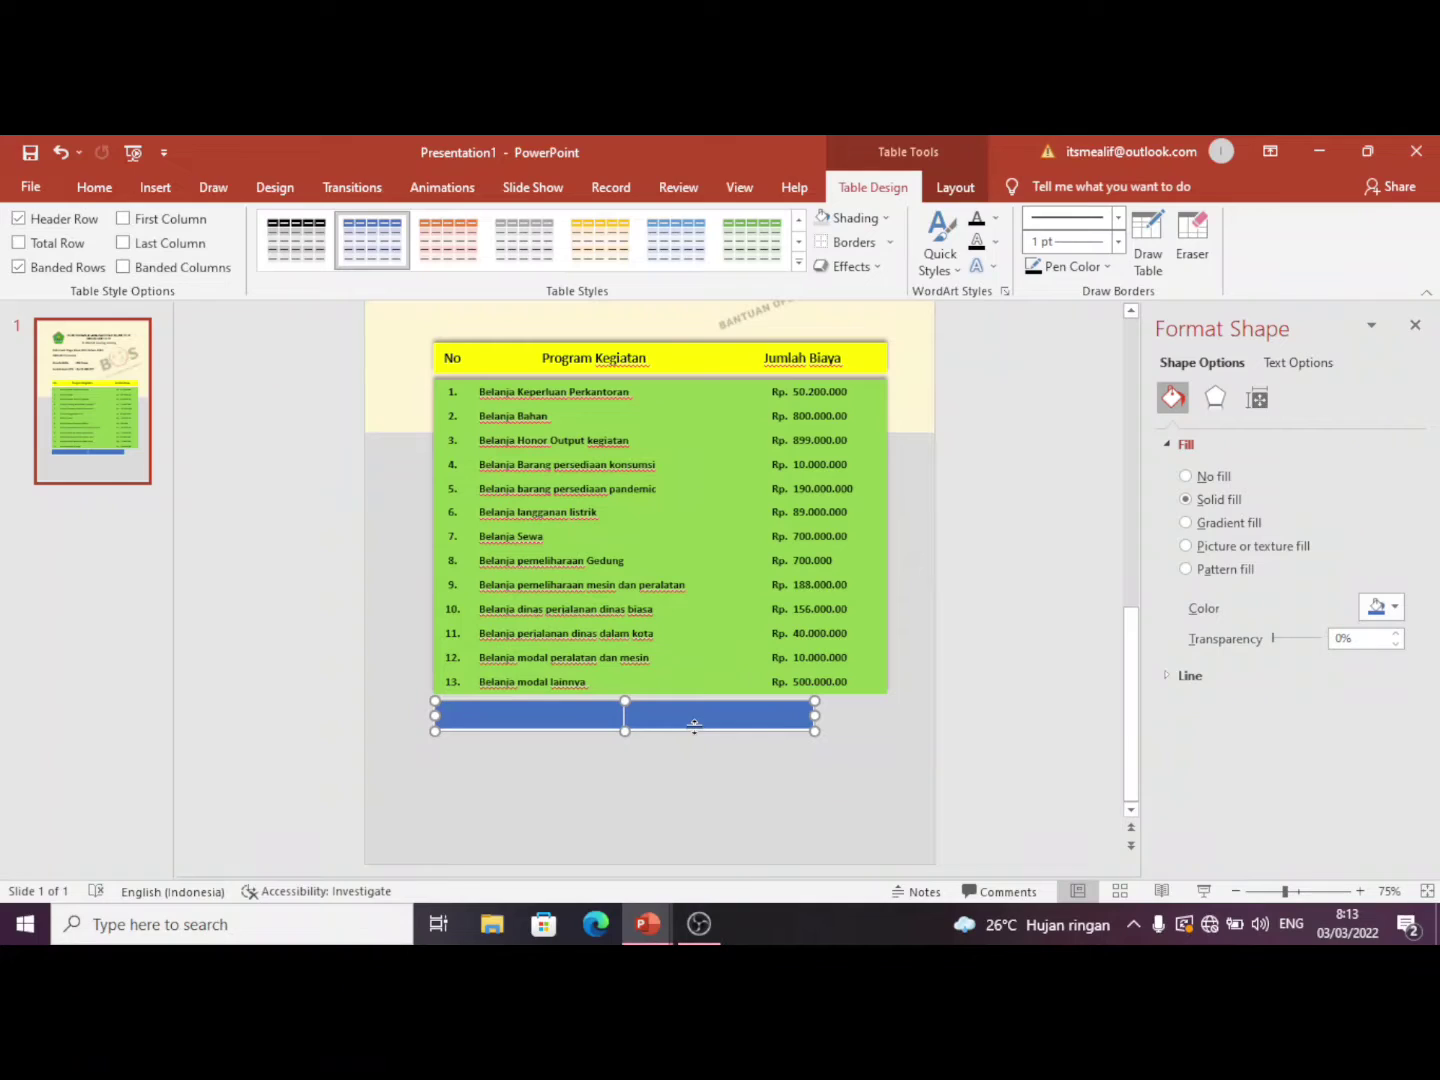
pyautogui.hotkey('ctrl', 'z')
pyautogui.hotkey('ctrl', 'z')
# Step: Duplicate the yellow header row and place the copy directly beneath the expense table, aligned with the table's sides
pyautogui.click(710, 360)
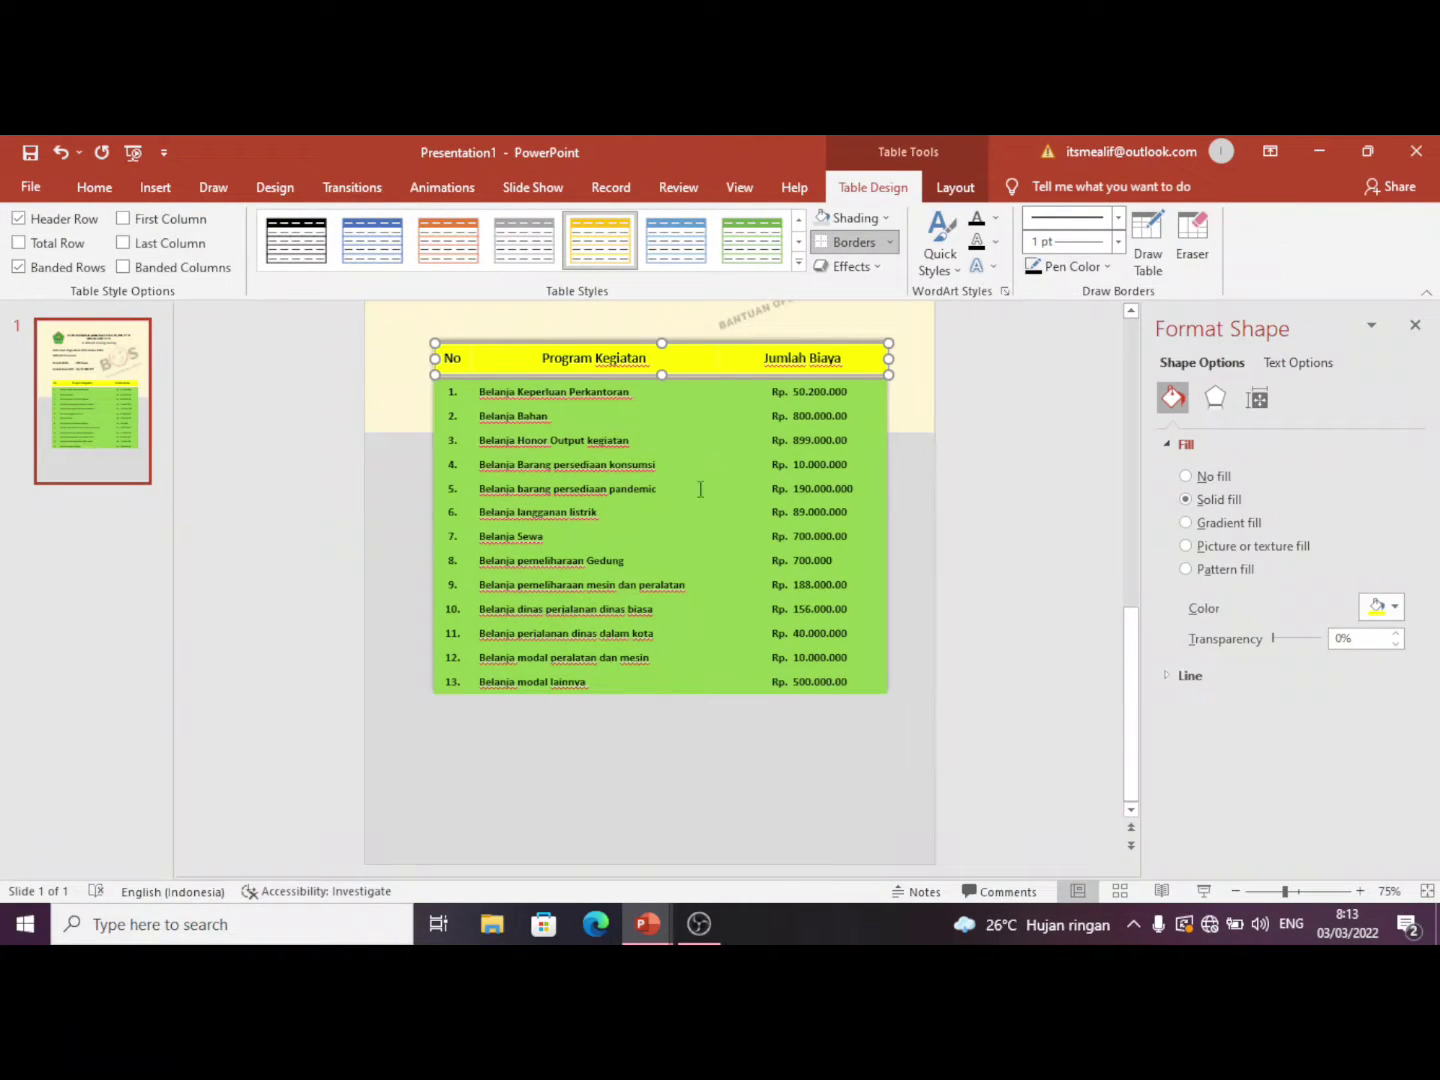
pyautogui.hotkey('ctrl', 'v')
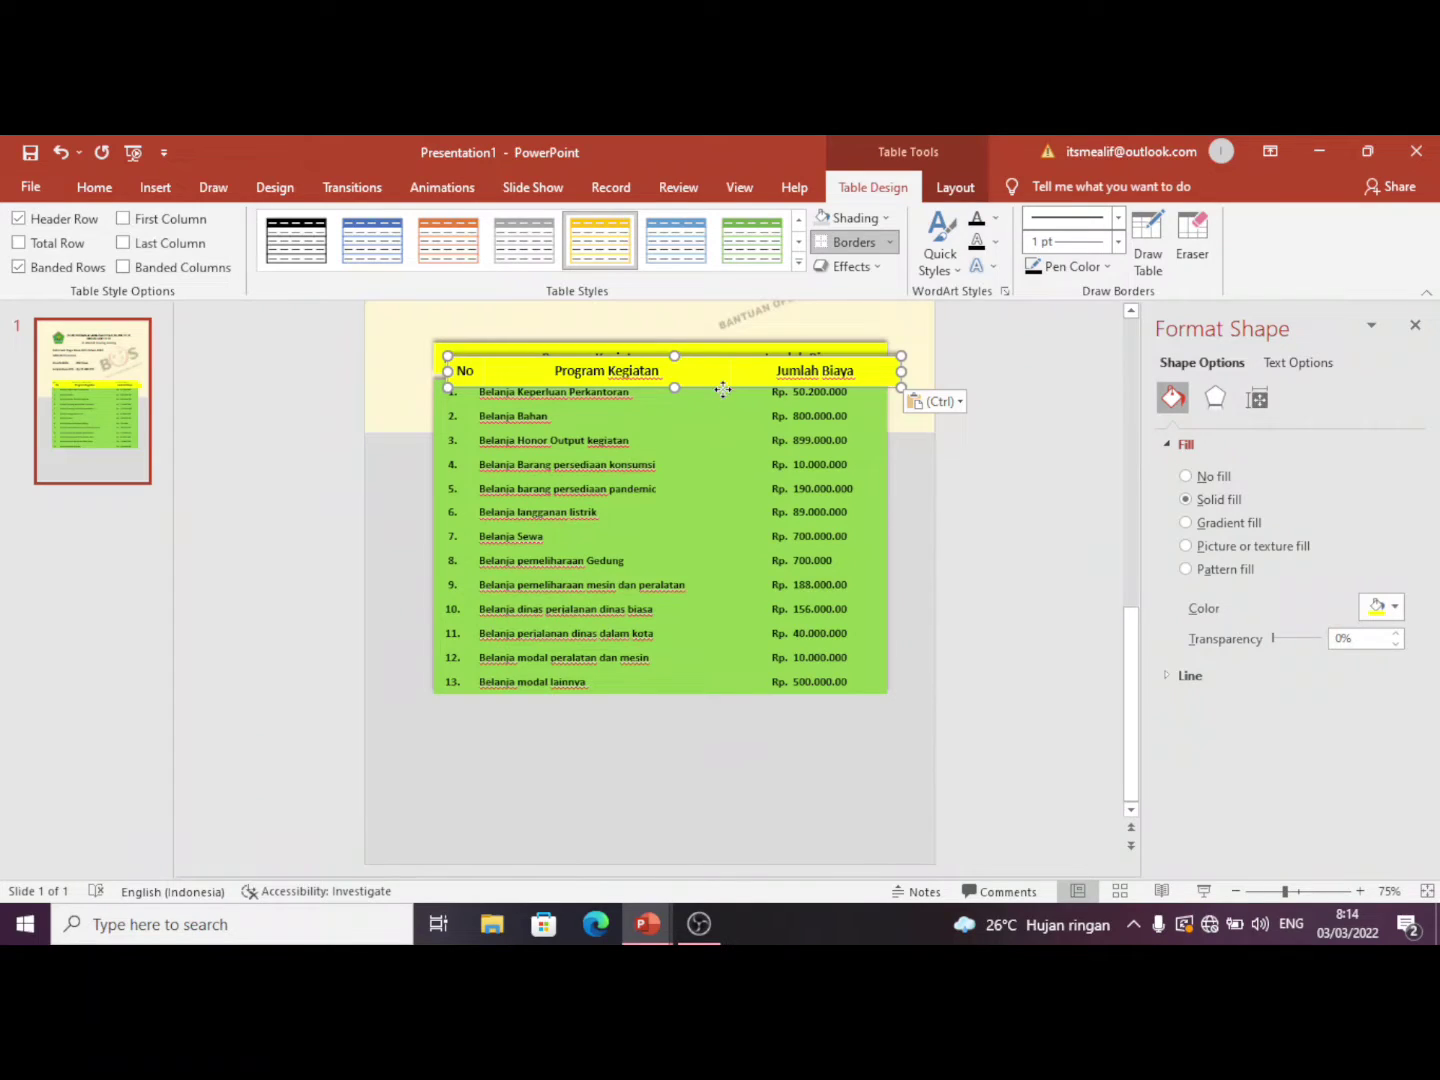
pyautogui.moveTo(723, 390); pyautogui.dragTo(710, 732)
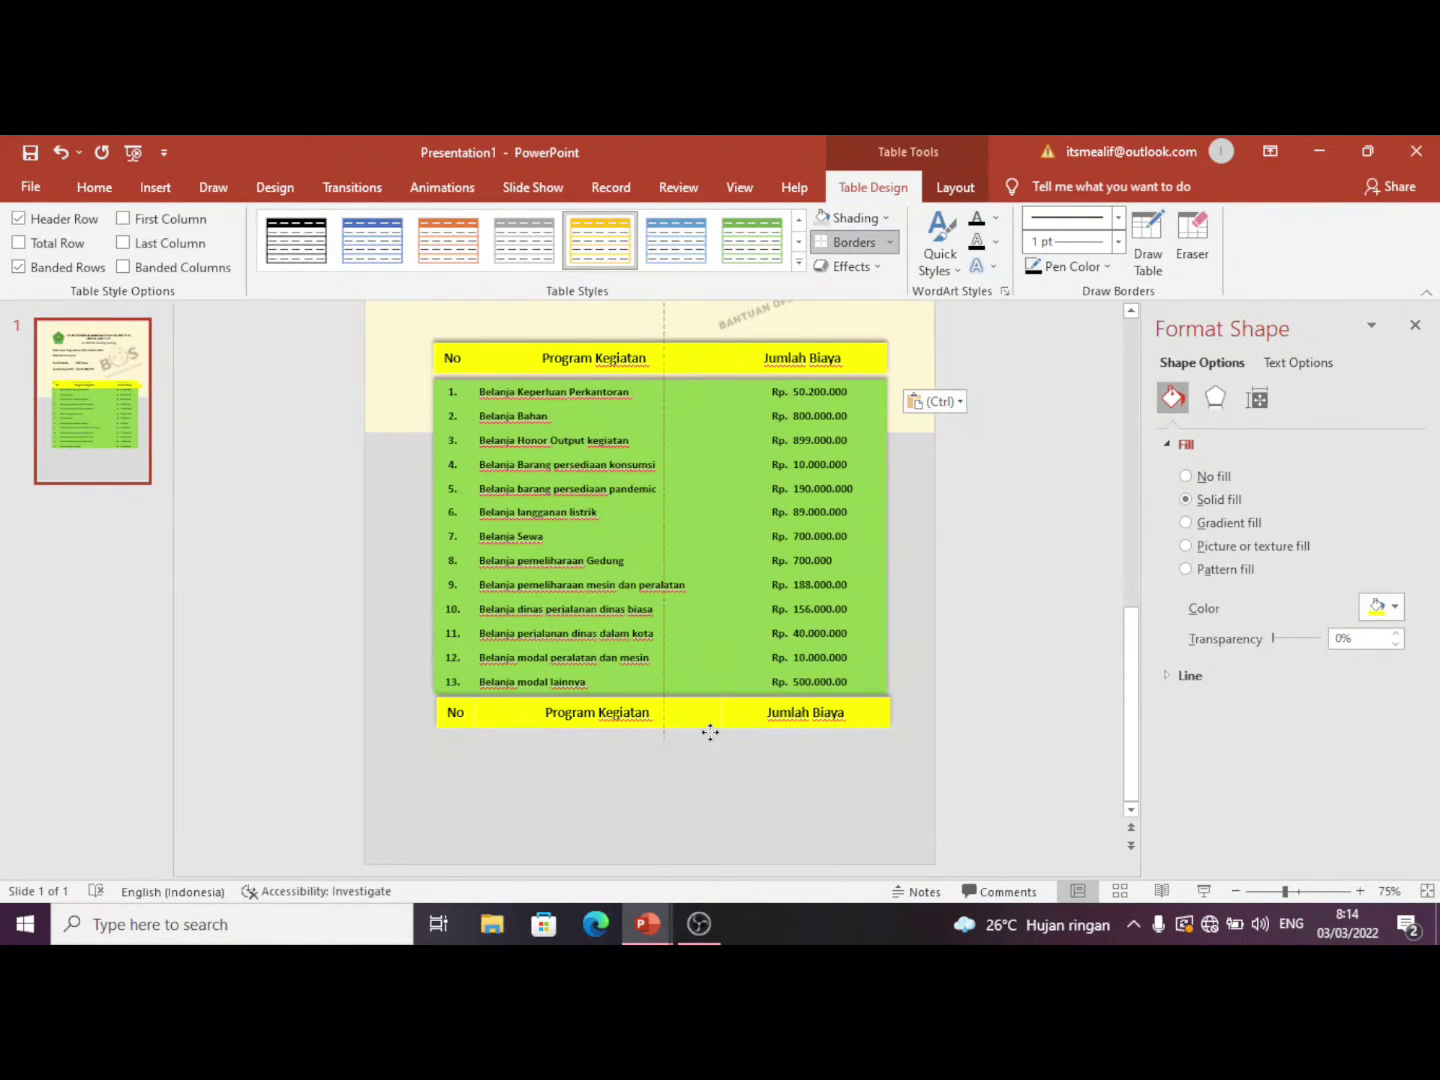
pyautogui.scroll(5, 765, 756)
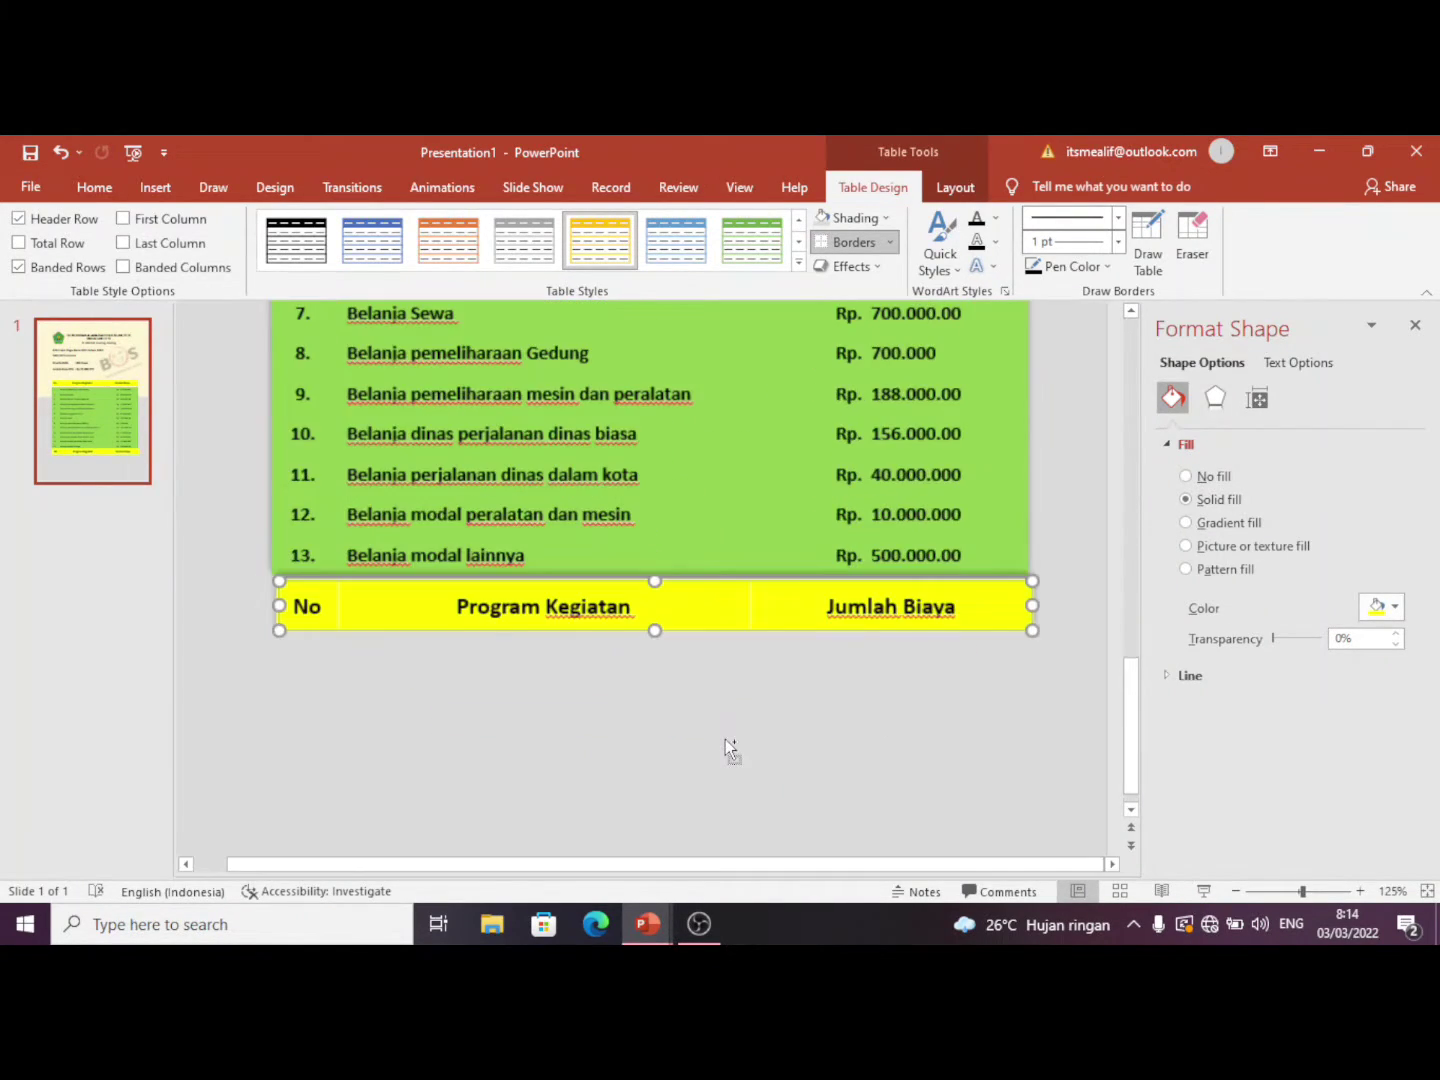
pyautogui.click(498, 710)
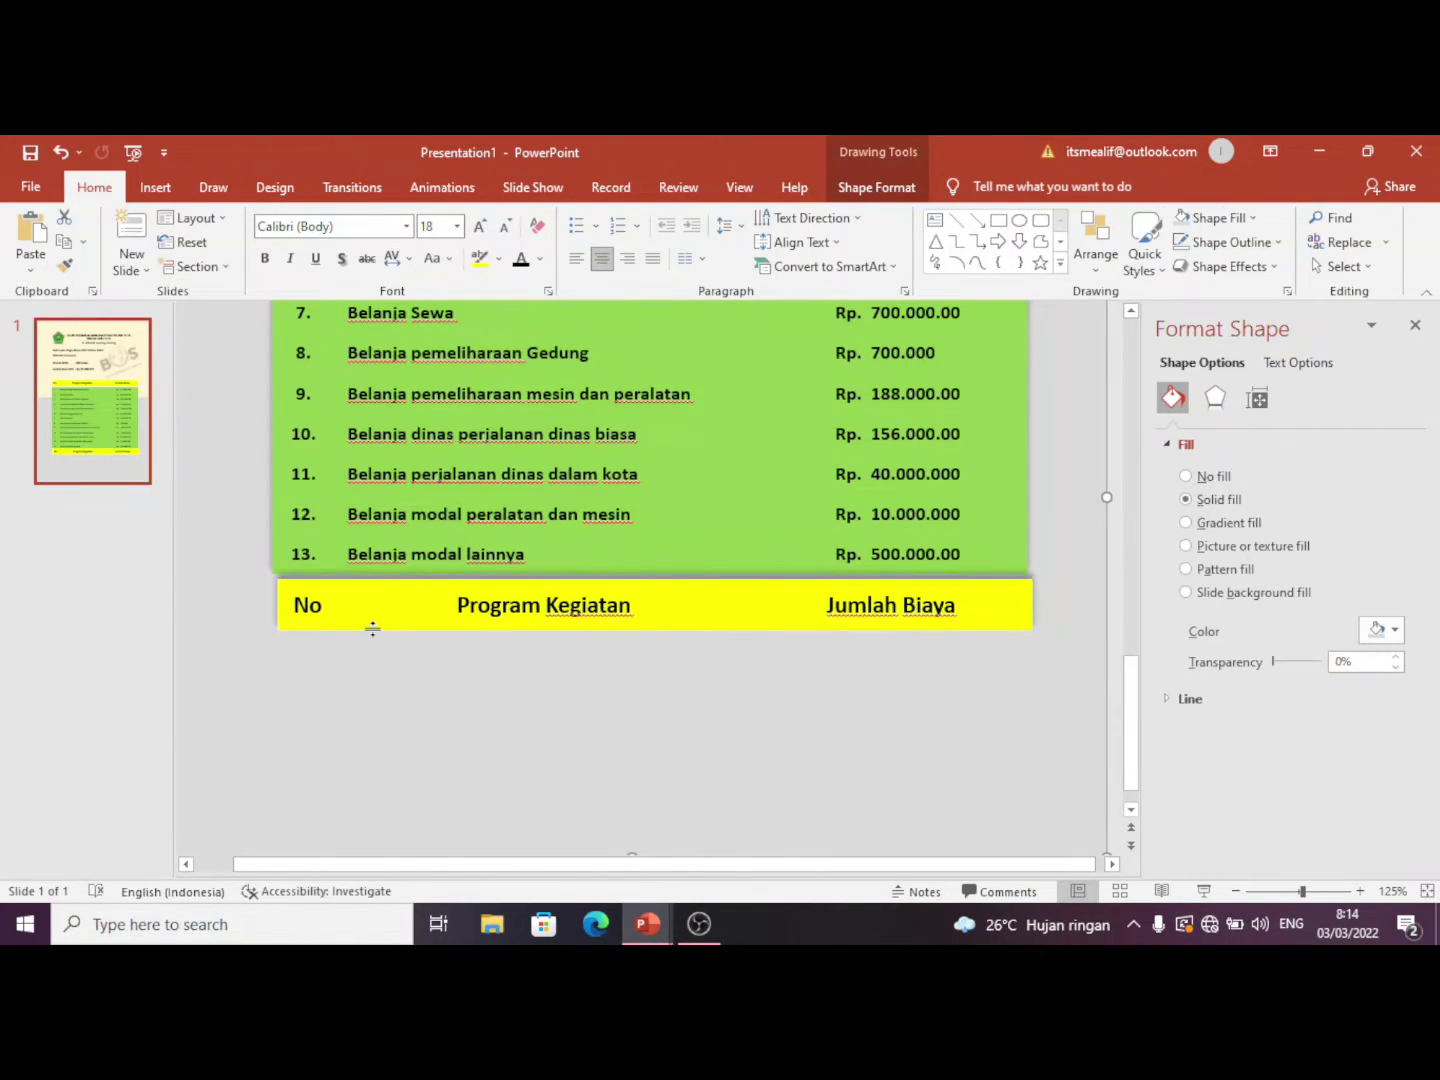
pyautogui.moveTo(373, 628); pyautogui.dragTo(373, 624)
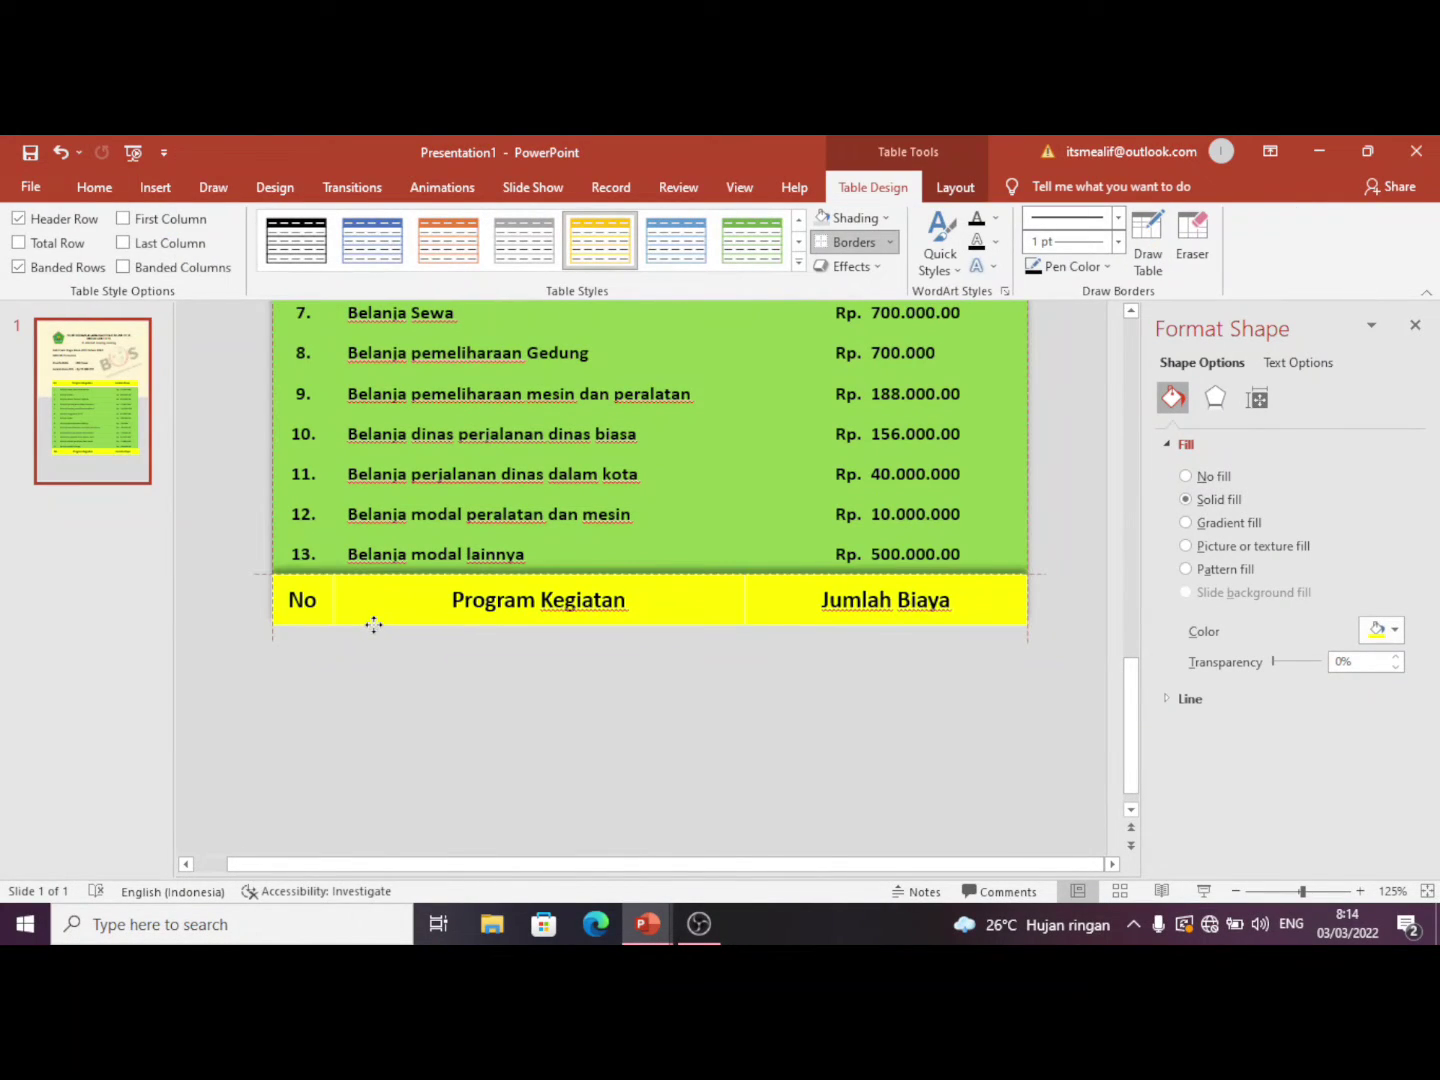
pyautogui.click(457, 678)
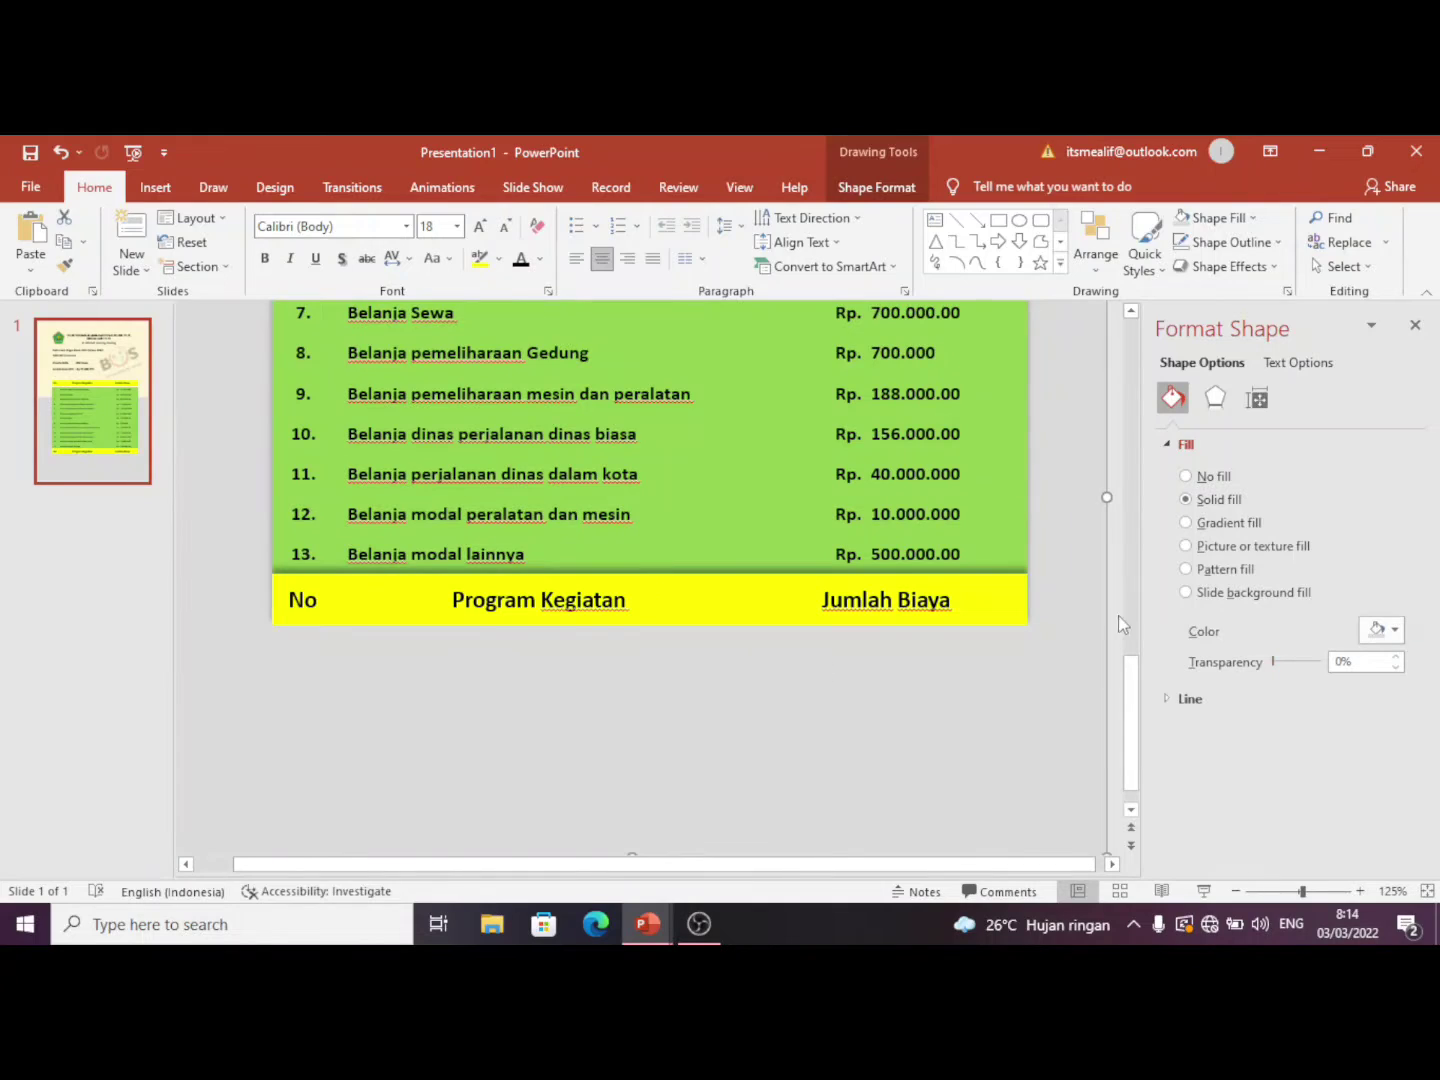
# Step: Make the copied yellow row beneath the expense table slightly taller
pyautogui.click(1021, 607)
pyautogui.moveTo(1029, 619); pyautogui.dragTo(1037, 627)
pyautogui.click(823, 626)
pyautogui.click(824, 630)
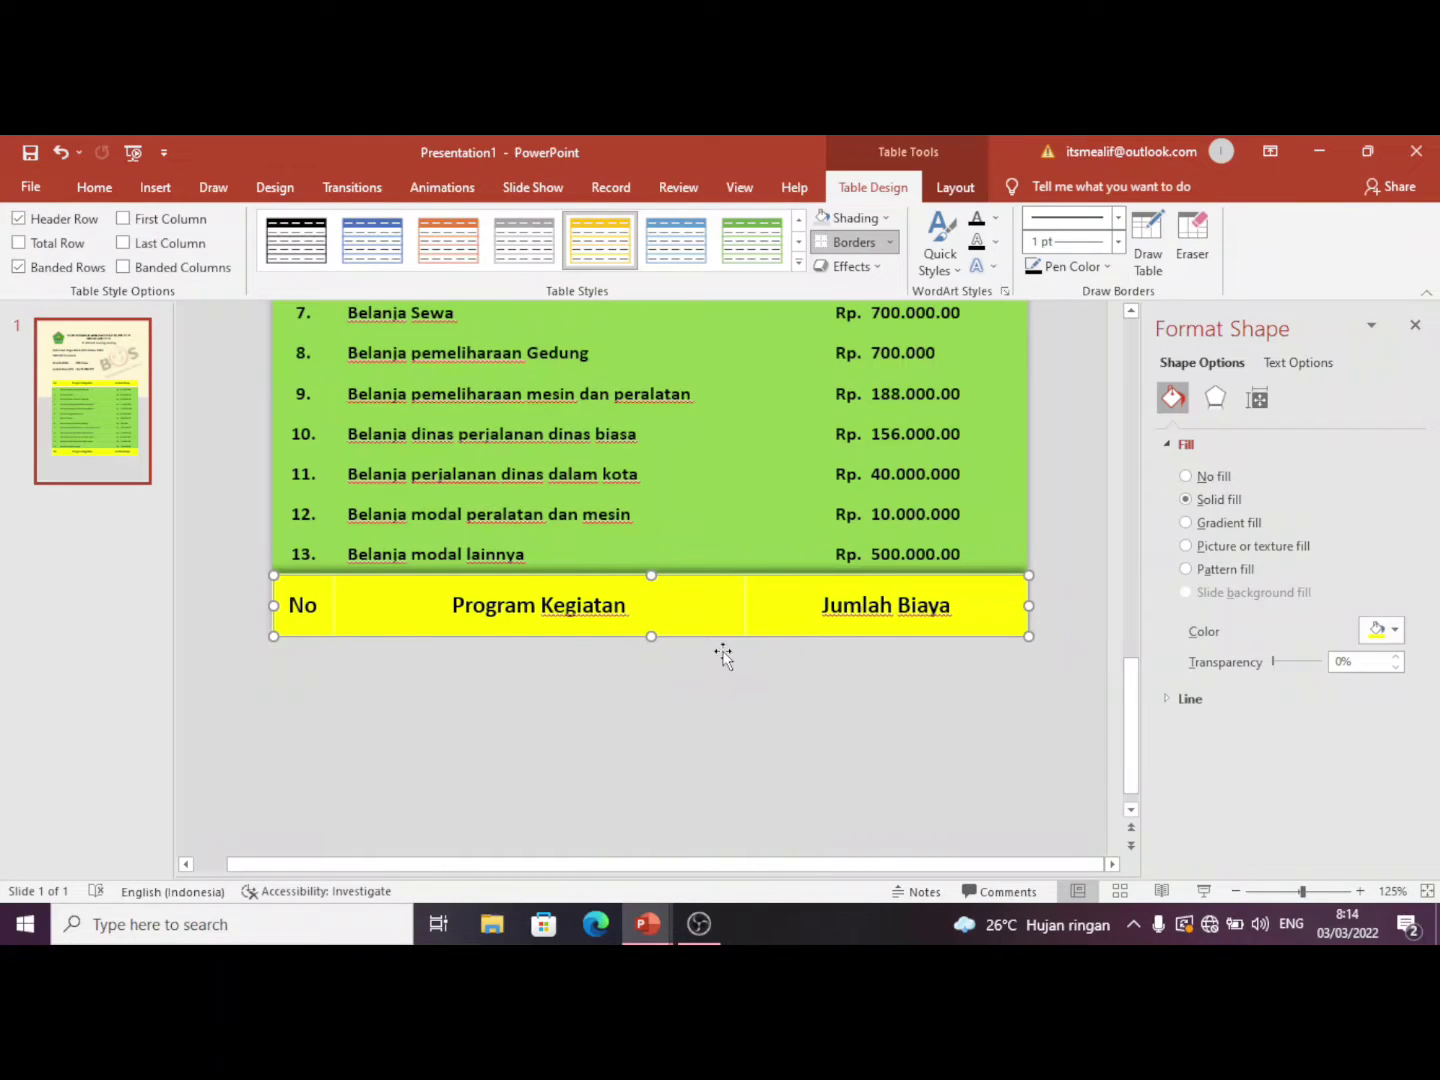
# Step: Apply all borders to the copied yellow row and narrow its No column
pyautogui.click(884, 244)
pyautogui.click(877, 293)
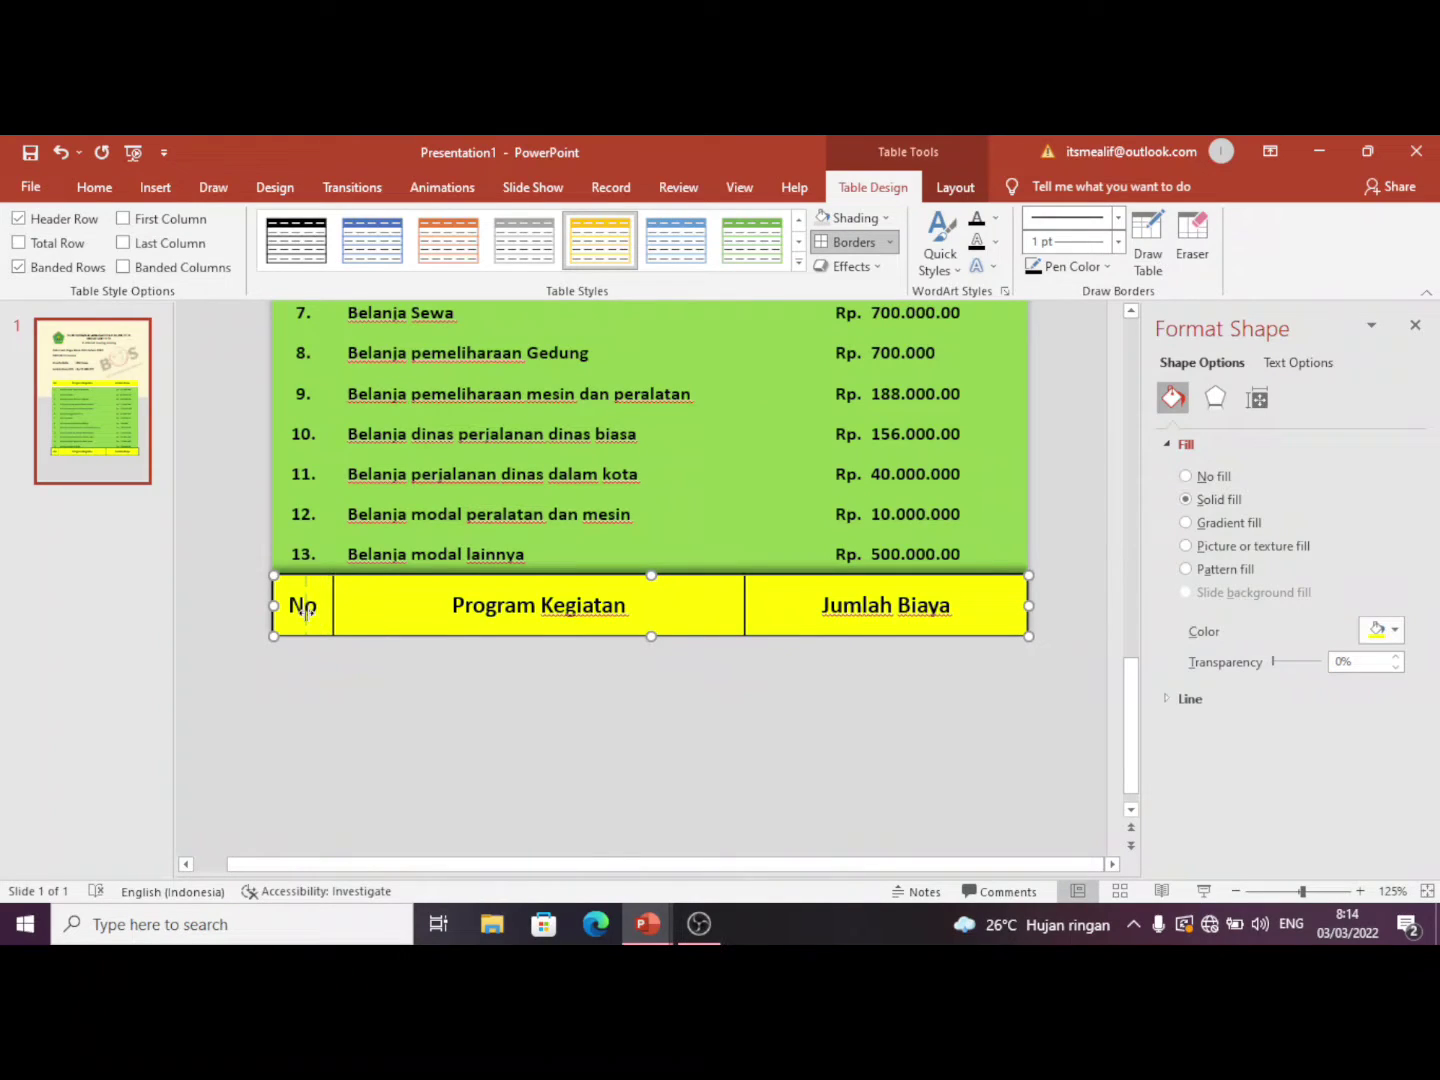
pyautogui.moveTo(305, 617); pyautogui.dragTo(311, 616)
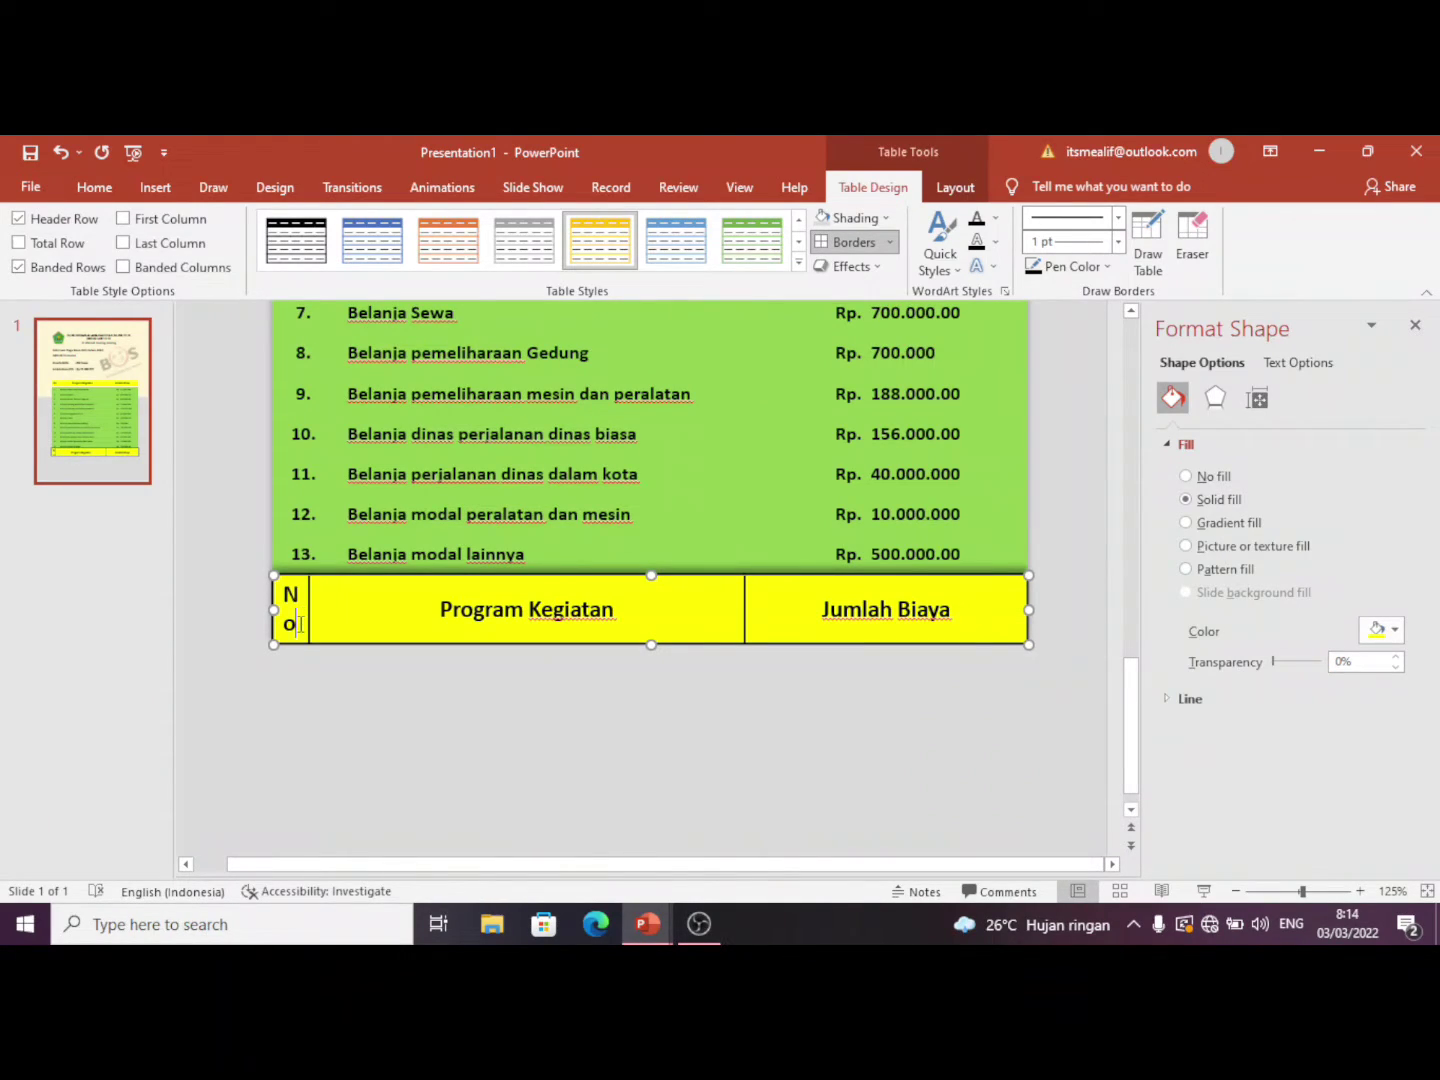
# Step: Clear the No label from the copied yellow row, and check the Total row in the LOGO BAPAK presentation before returning to Presentation1
pyautogui.press('BackSpace')
pyautogui.press('BackSpace')
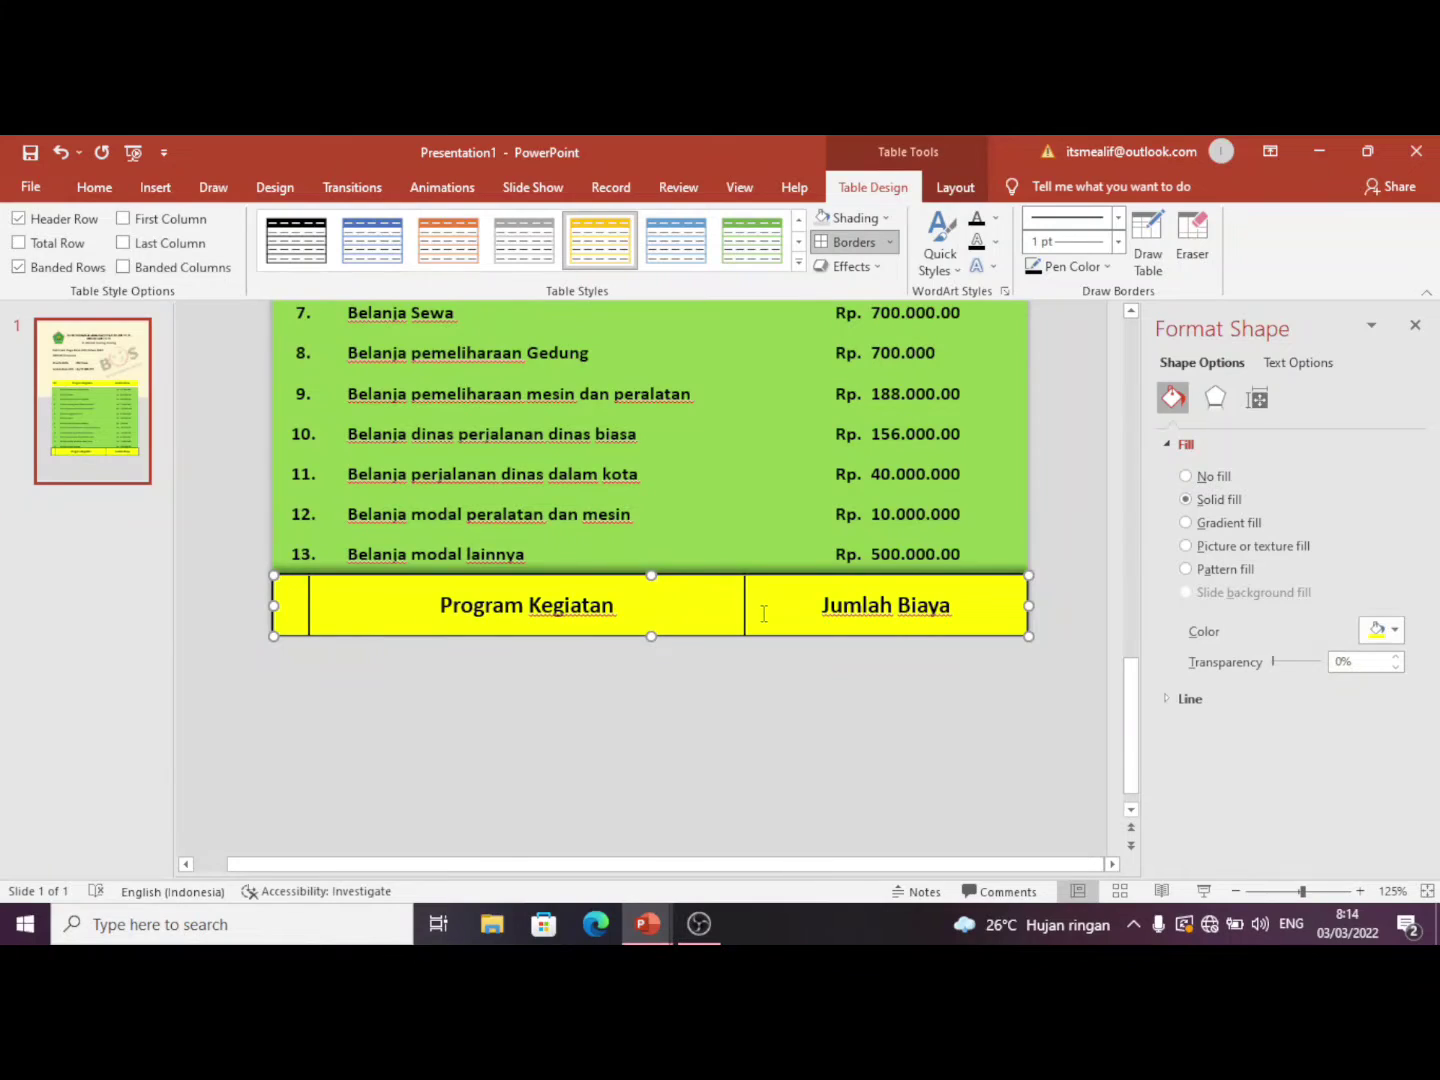
pyautogui.moveTo(646, 923)
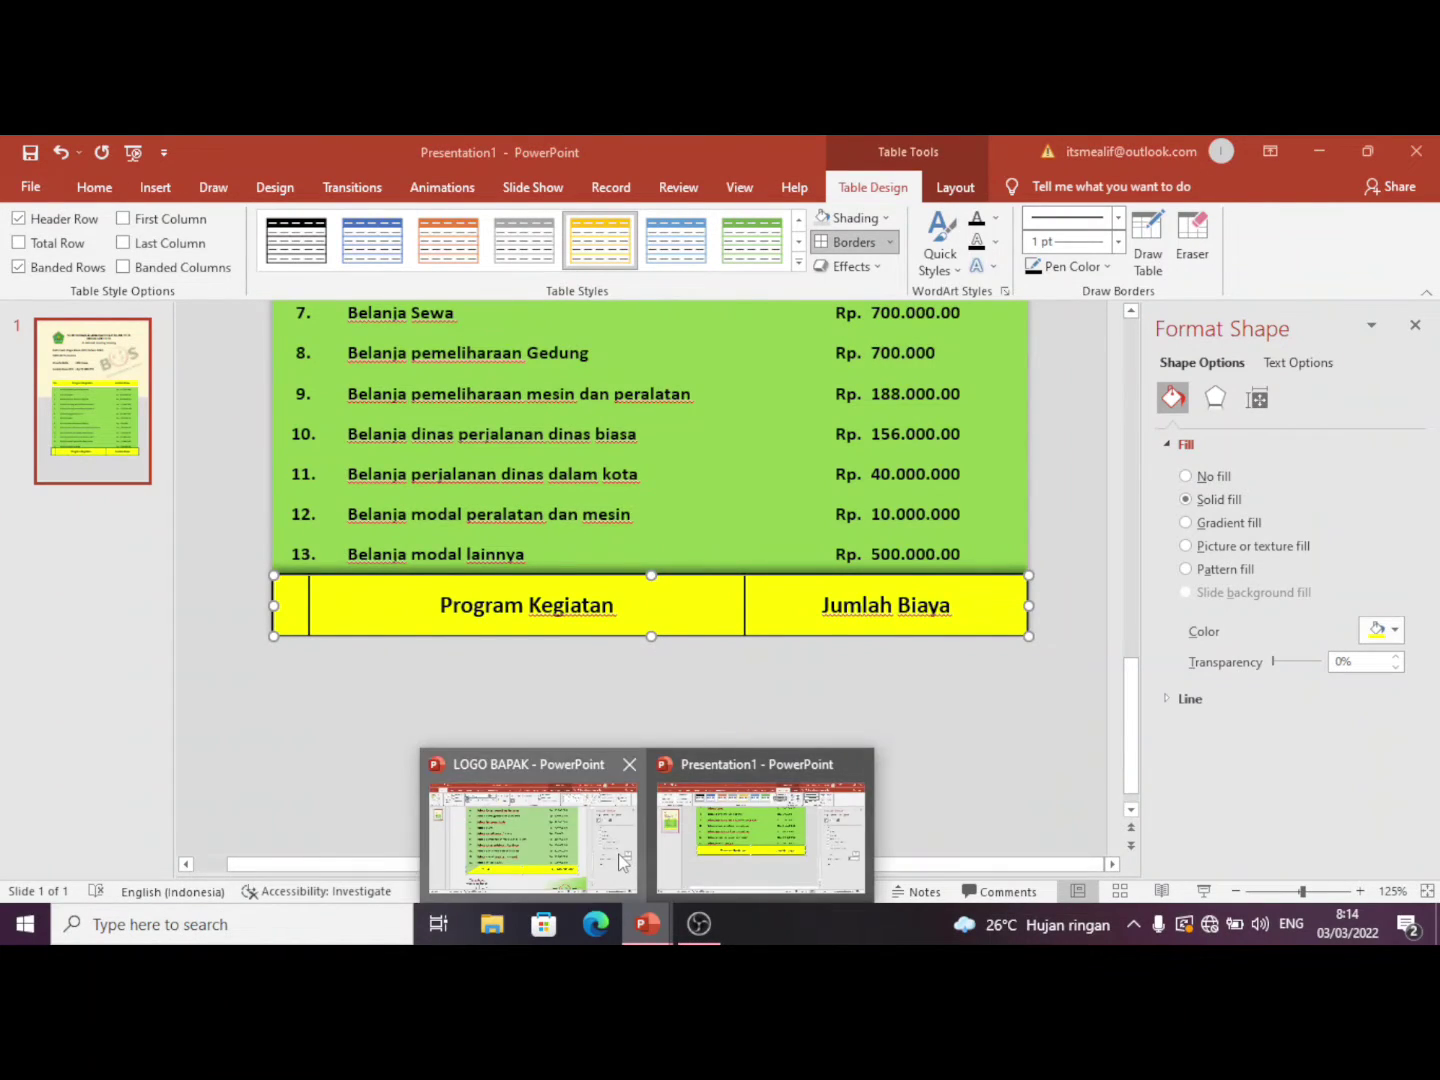
pyautogui.click(540, 850)
pyautogui.click(698, 923)
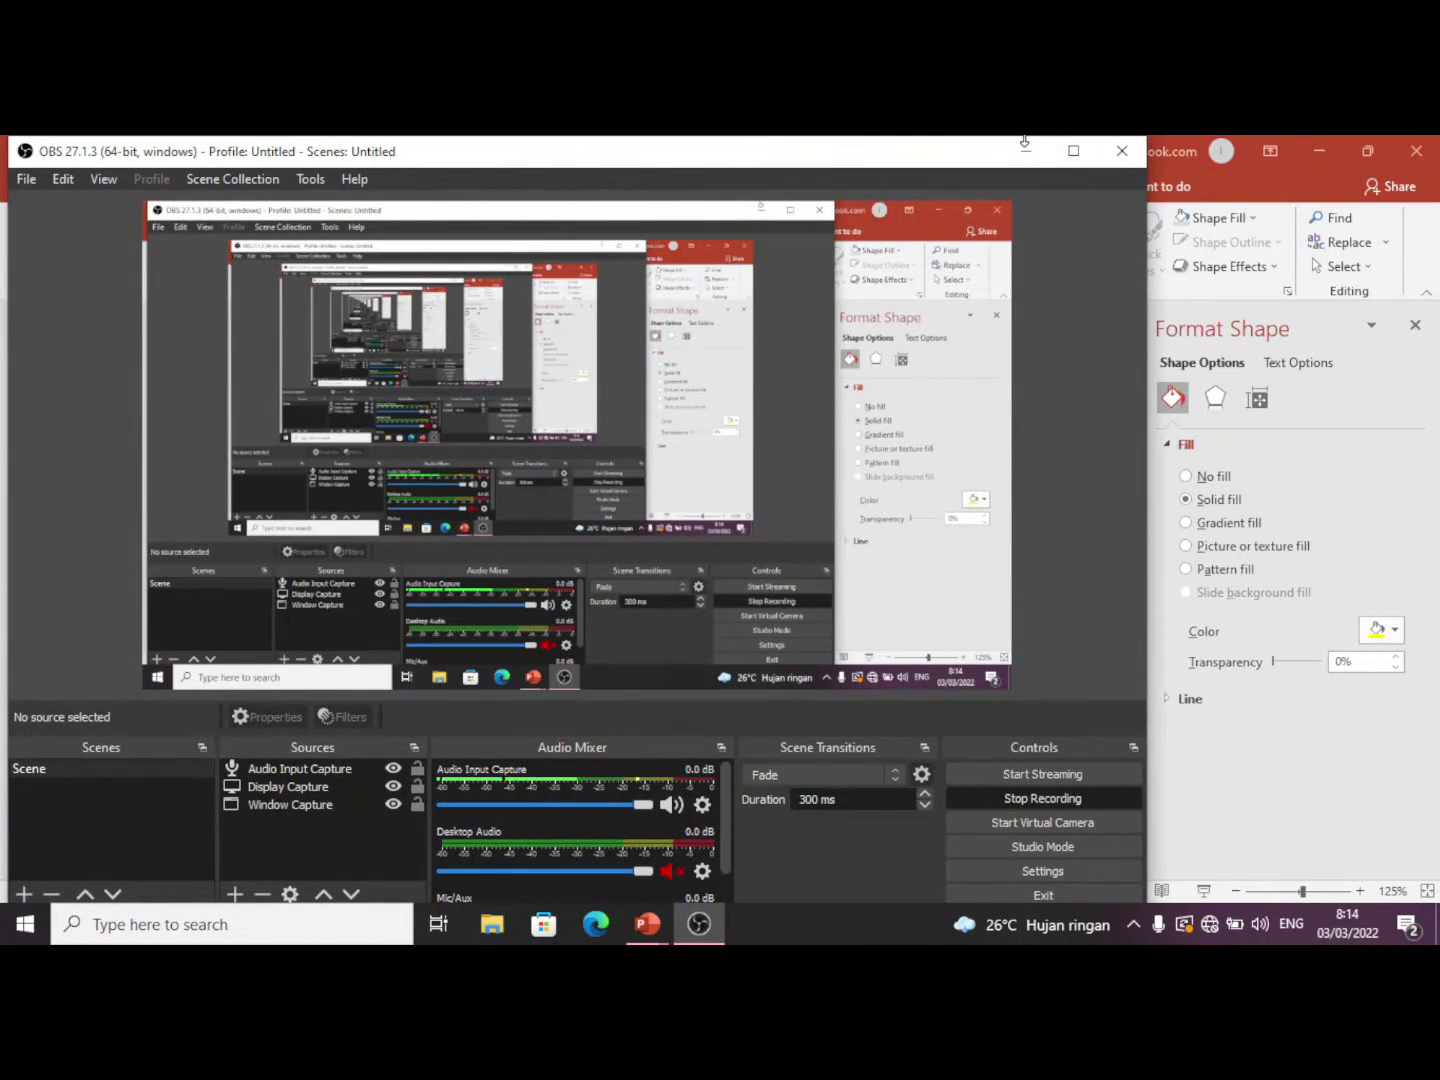
pyautogui.click(1012, 139)
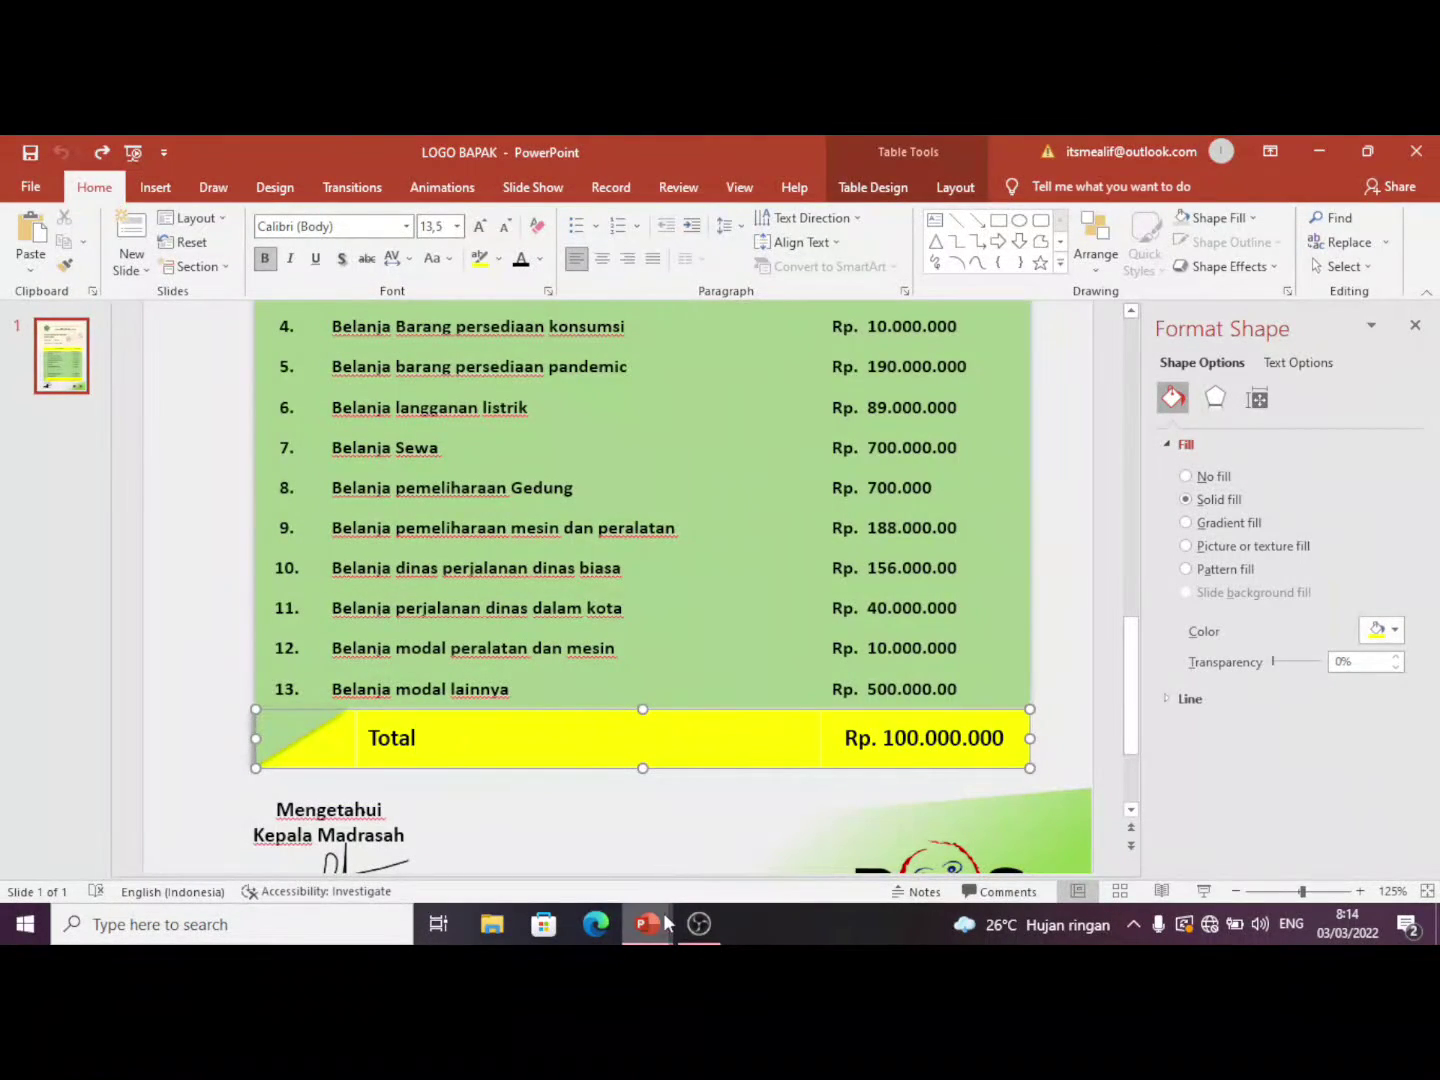
pyautogui.moveTo(647, 922)
pyautogui.click(729, 853)
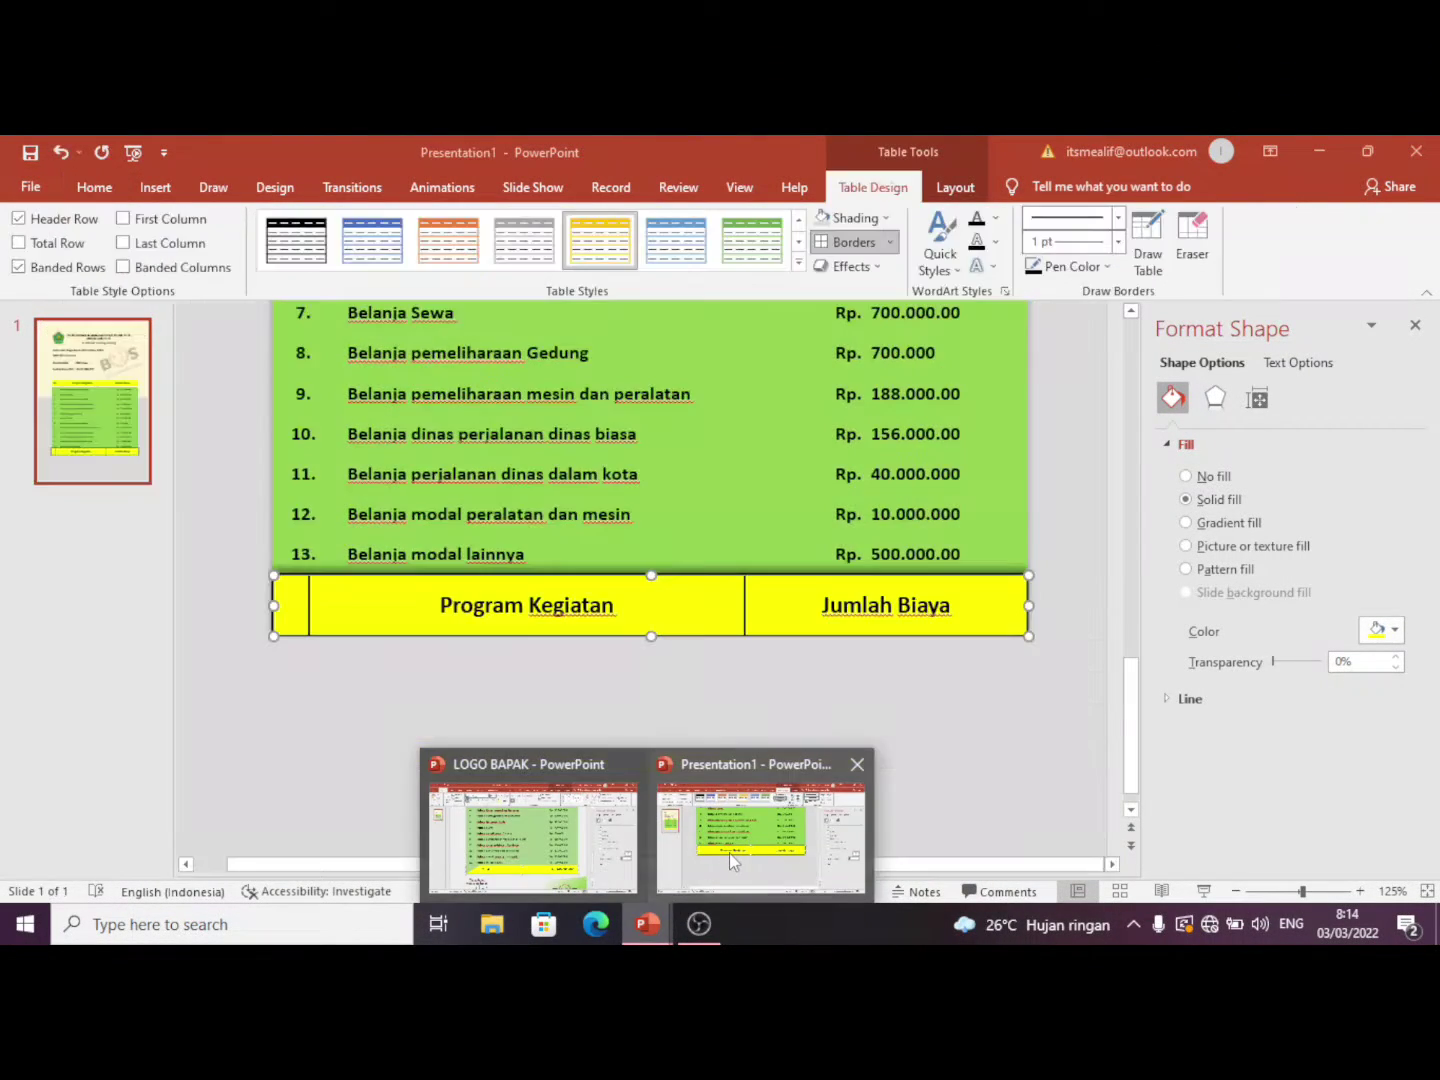
# Step: Replace the Program Kegiatan text in the yellow row beneath the expense table with "Total"
pyautogui.click(578, 606)
pyautogui.press('BackSpace')
pyautogui.press('BackSpace')
pyautogui.press('BackSpace')
pyautogui.press('BackSpace')
pyautogui.press('BackSpace')
pyautogui.press('BackSpace')
pyautogui.press('BackSpace')
pyautogui.press('BackSpace')
pyautogui.press('BackSpace')
pyautogui.press('BackSpace')
pyautogui.press('BackSpace')
pyautogui.press('BackSpace')
pyautogui.press('BackSpace')
pyautogui.press('BackSpace')
pyautogui.press('BackSpace')
pyautogui.press('BackSpace')
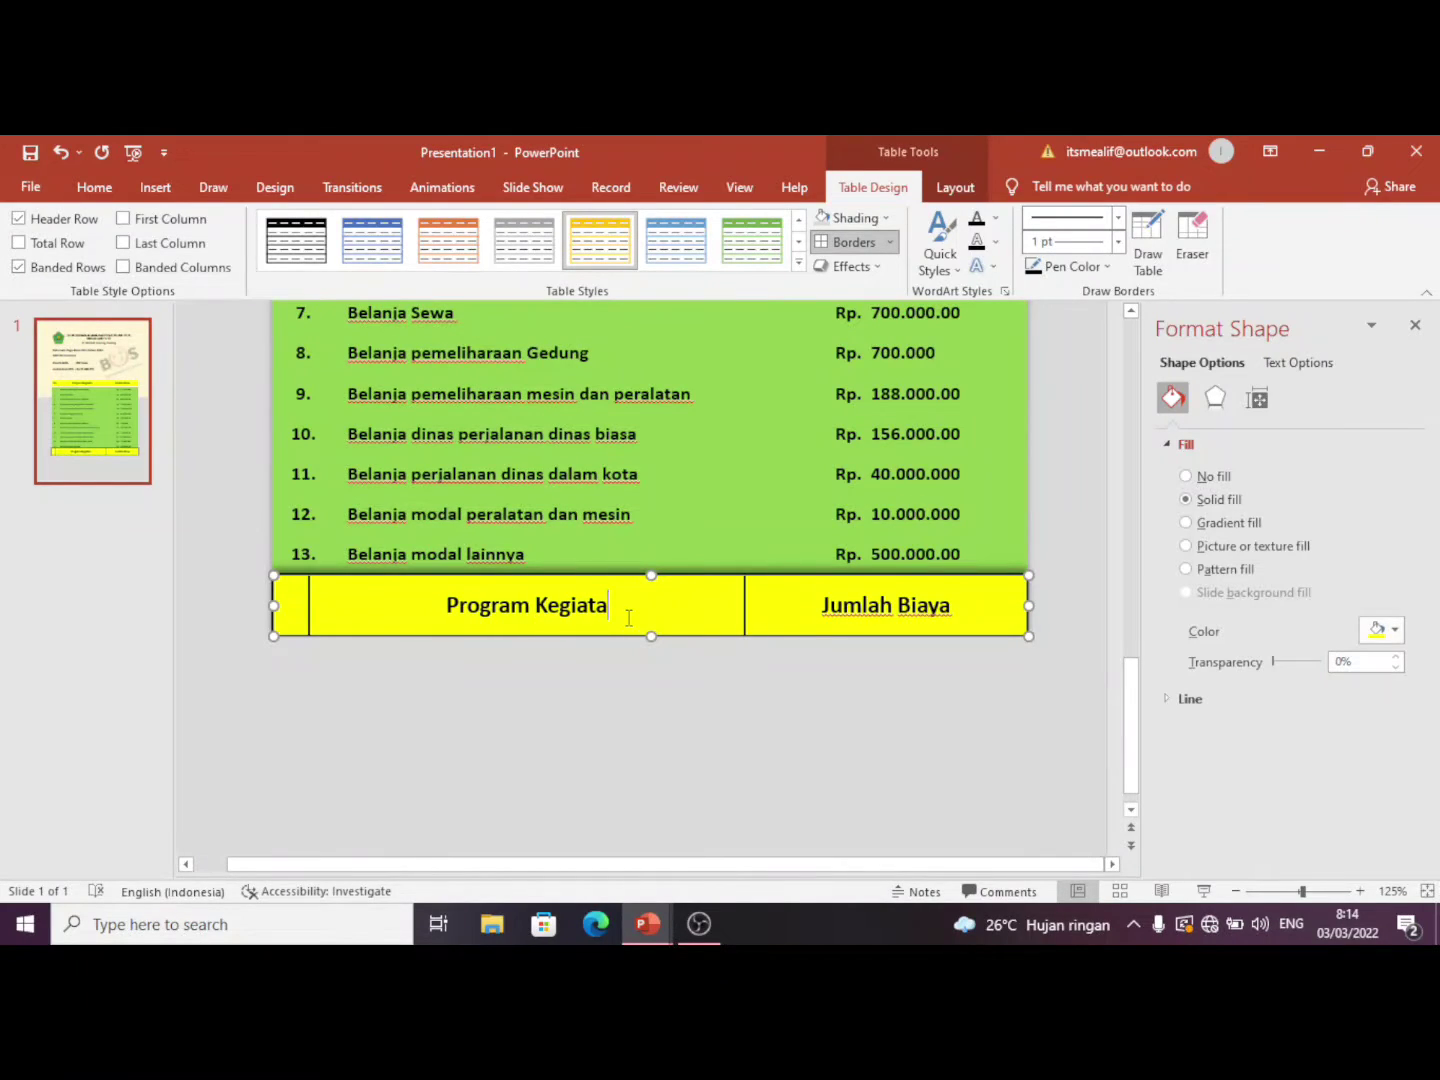
pyautogui.write('T')
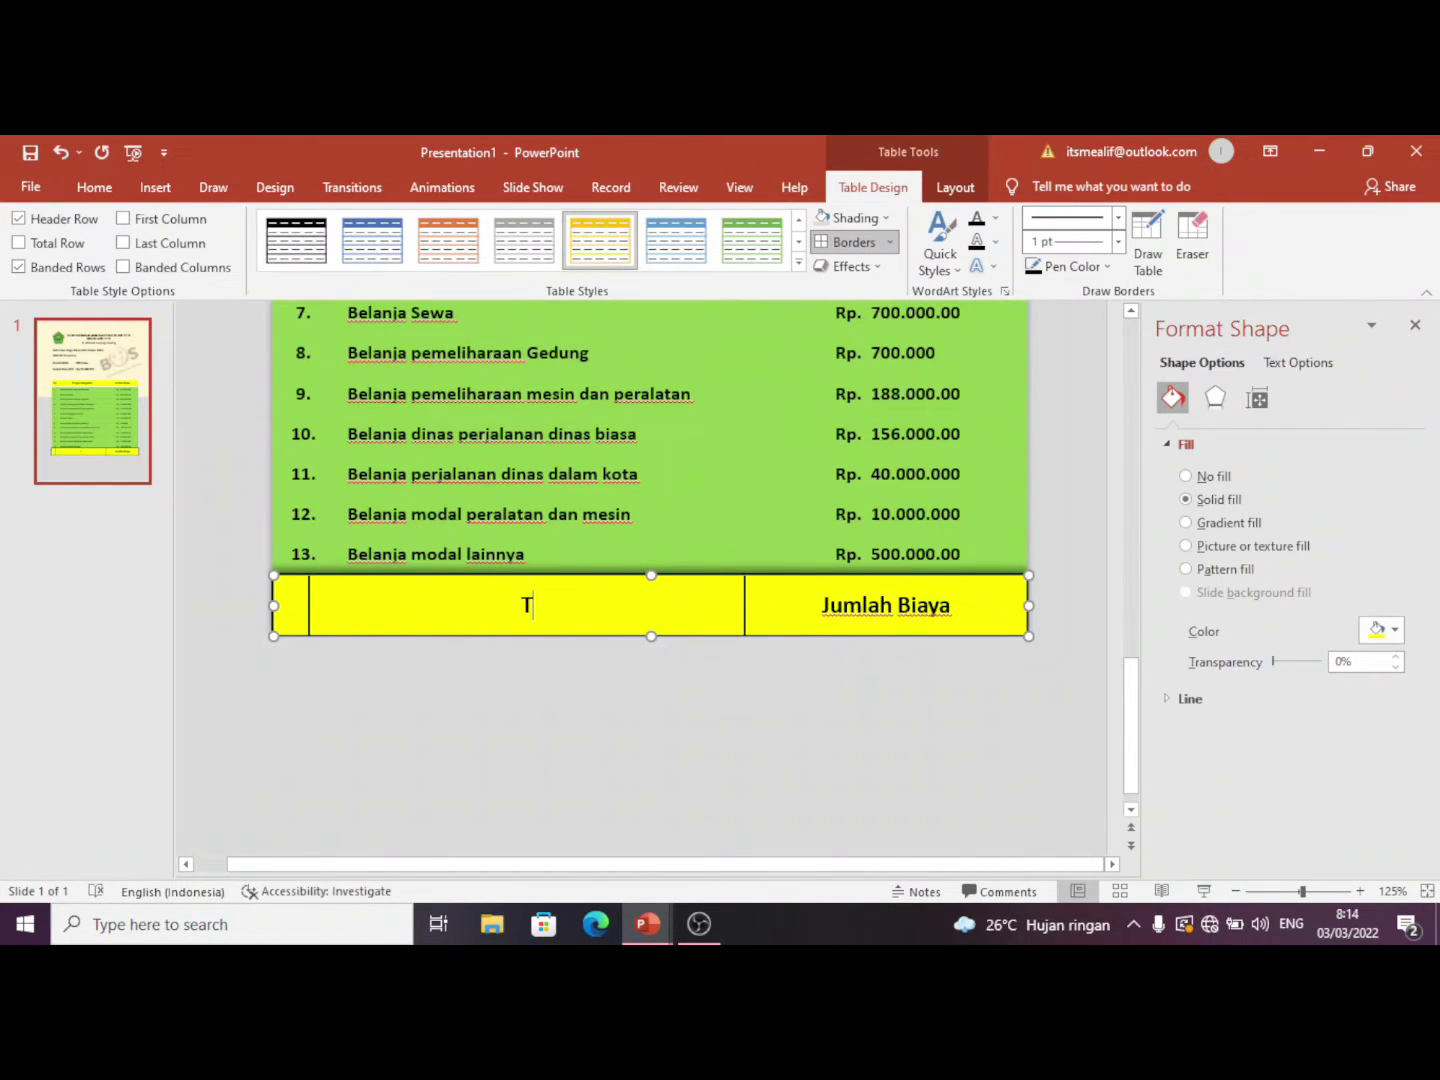
pyautogui.write('otal')
# Step: Replace the Jumlah Biaya text in the yellow Total row with "Rp." followed by a line of dots
pyautogui.press('BackSpace')
pyautogui.press('BackSpace')
pyautogui.press('BackSpace')
pyautogui.press('BackSpace')
pyautogui.press('BackSpace')
pyautogui.press('BackSpace')
pyautogui.press('BackSpace')
pyautogui.press('BackSpace')
pyautogui.press('BackSpace')
pyautogui.press('BackSpace')
pyautogui.press('BackSpace')
pyautogui.press('BackSpace')
pyautogui.write('R')
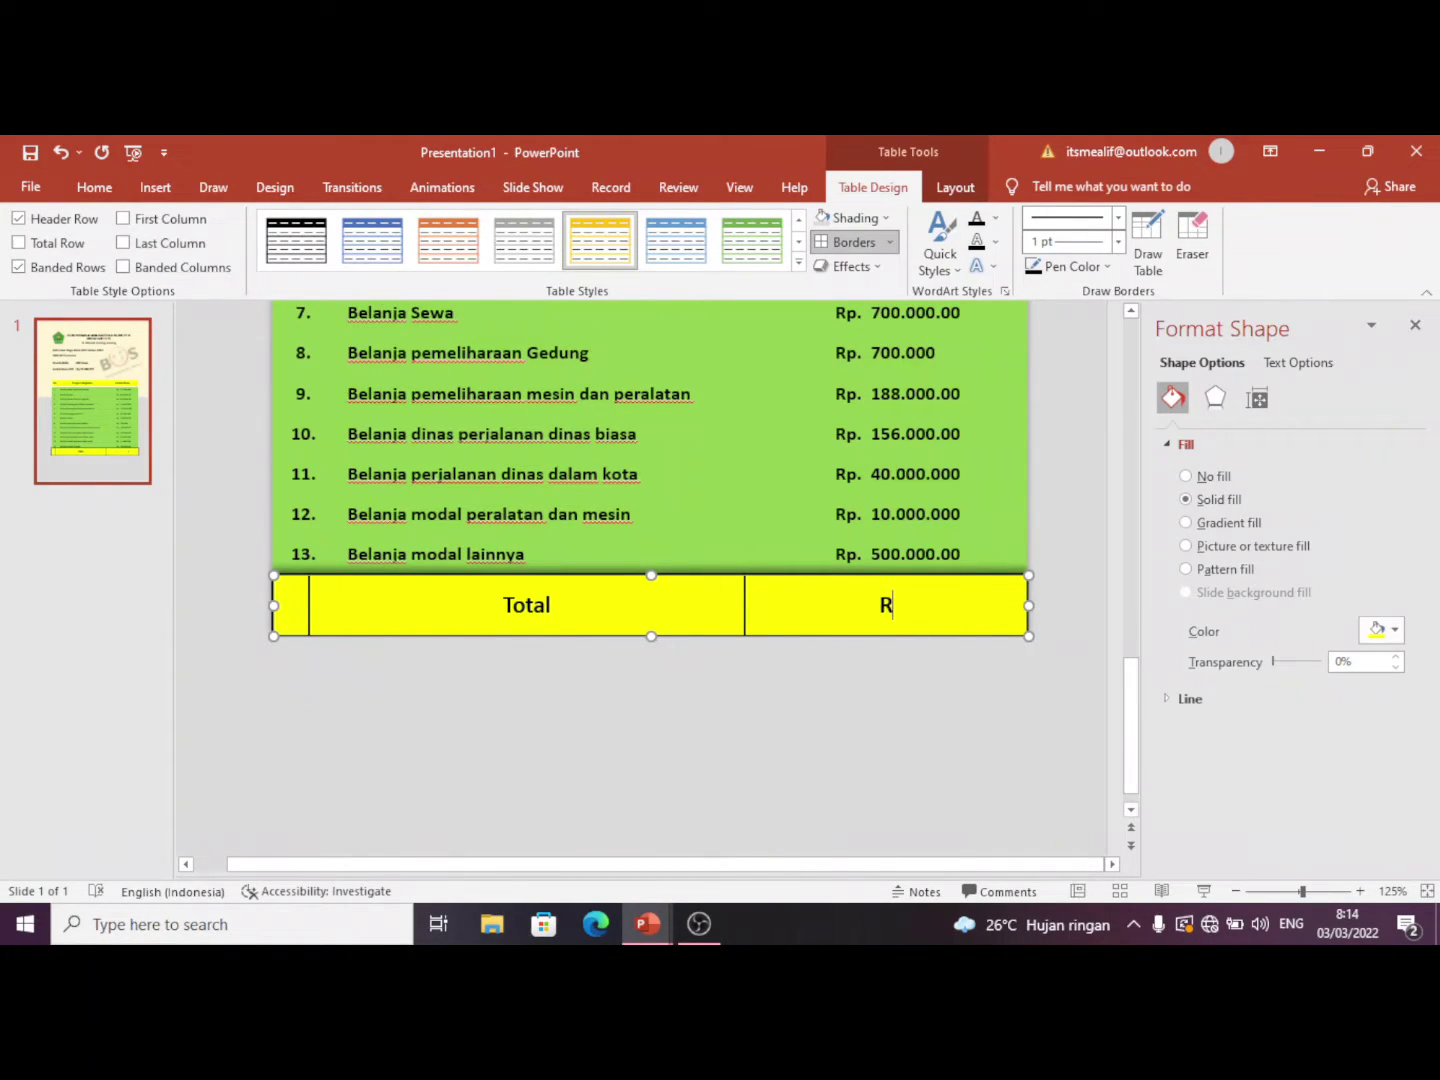
pyautogui.write('p.')
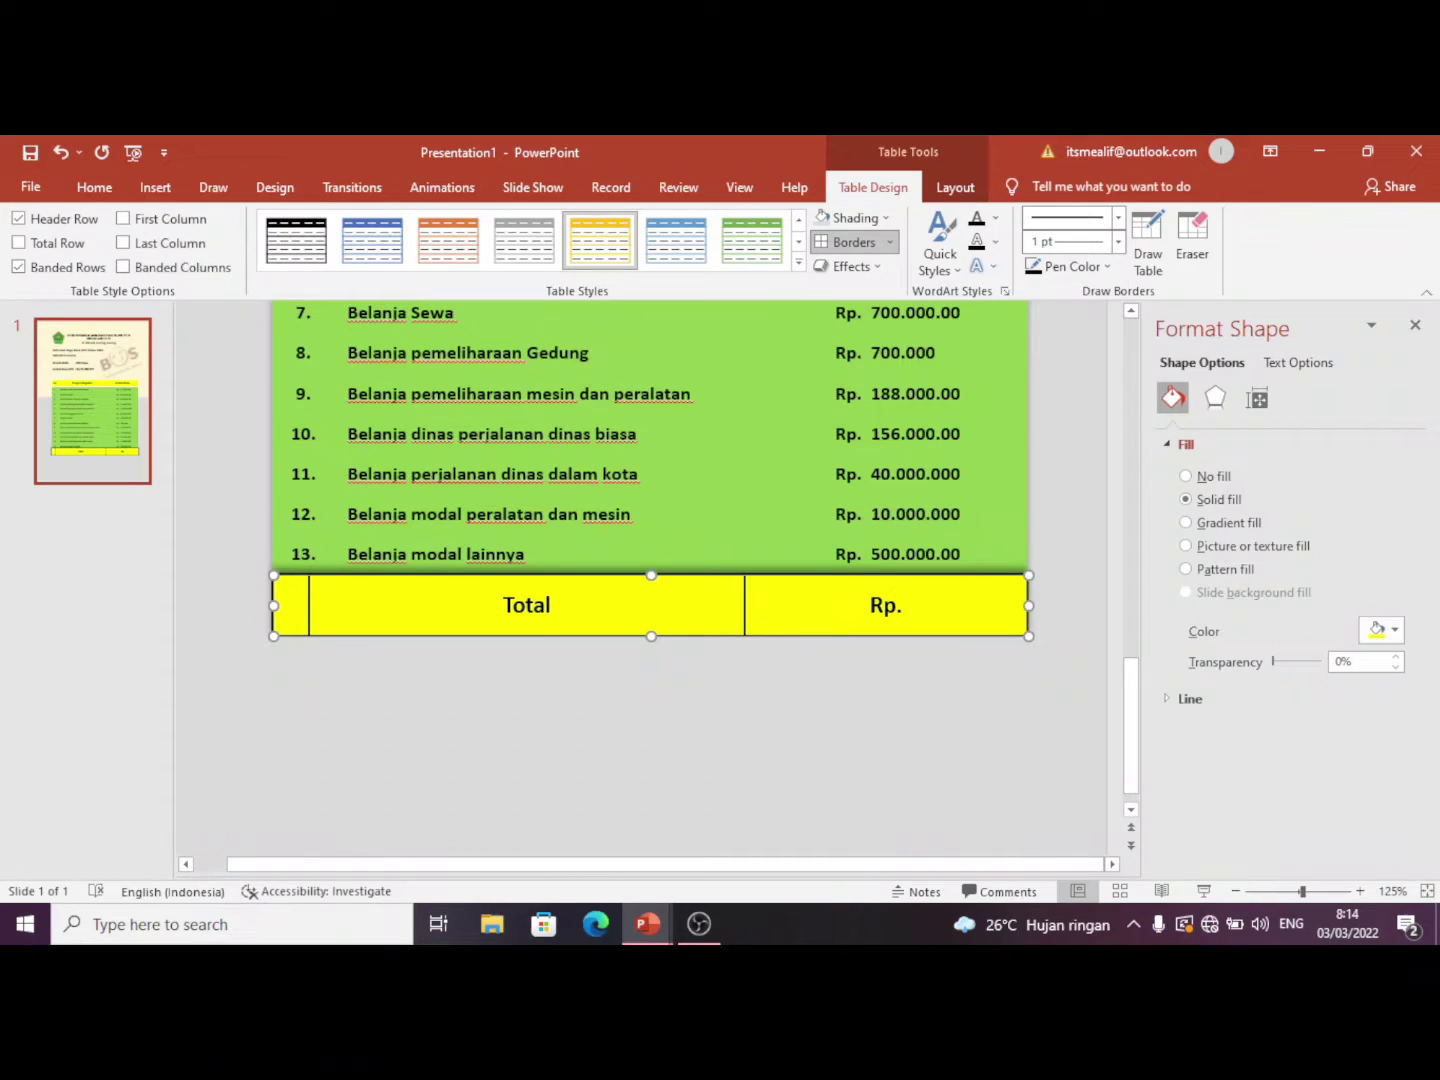
pyautogui.write('.........')
# Step: Left-align the text in all cells of the yellow Total row
pyautogui.click(710, 709)
pyautogui.click(589, 636)
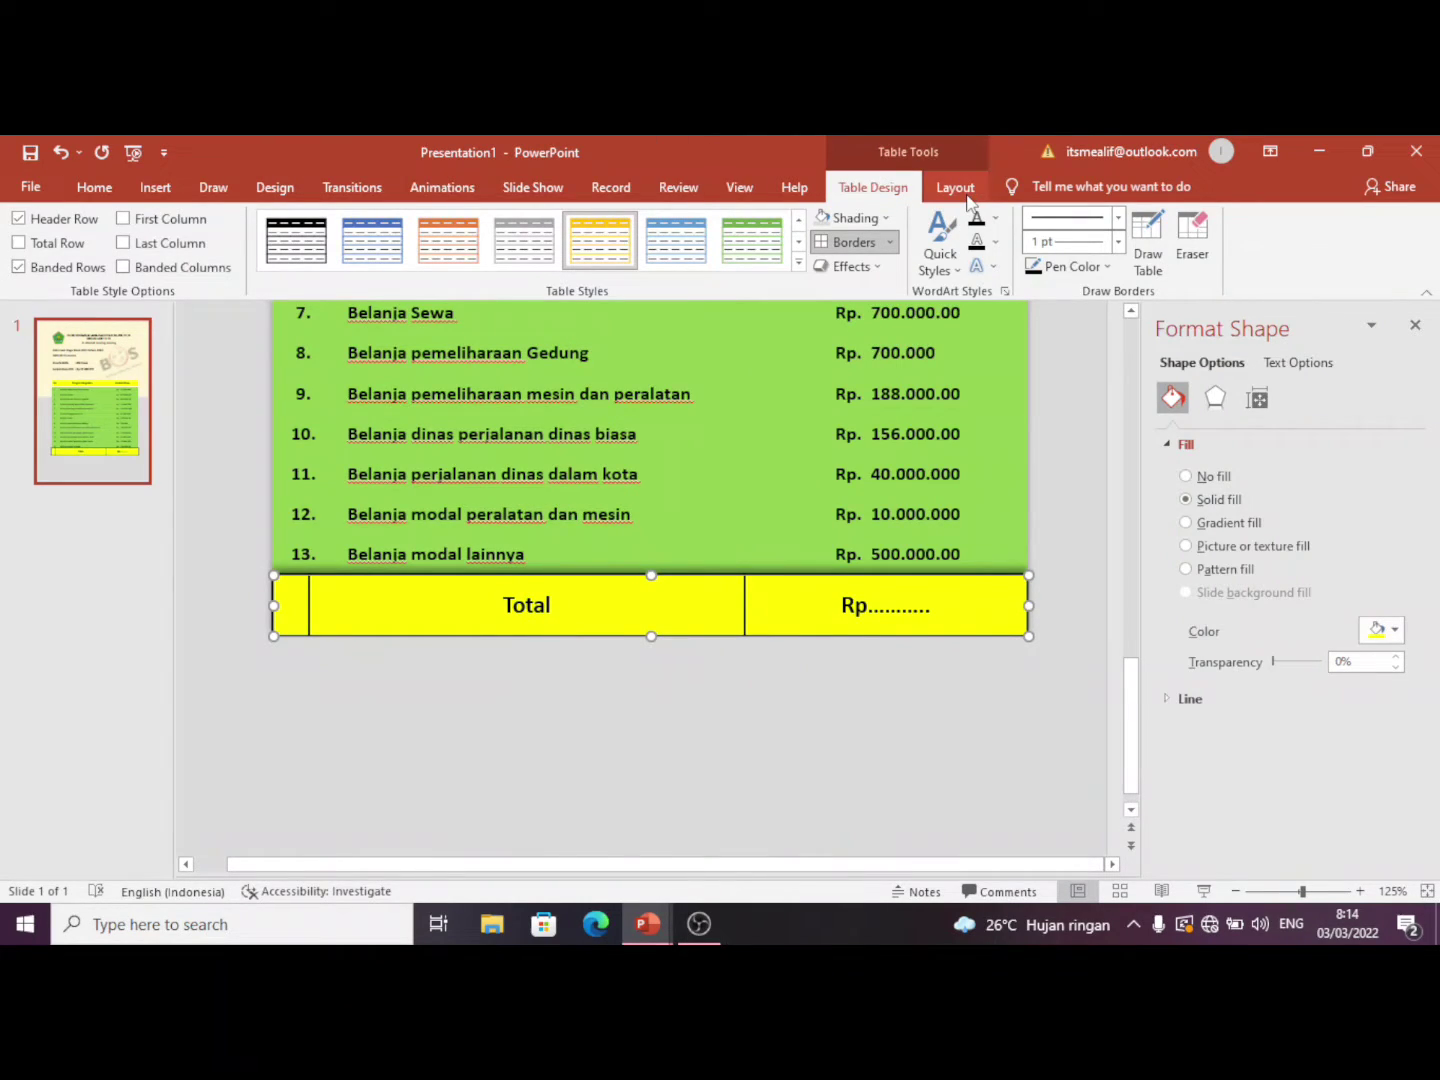
pyautogui.click(955, 186)
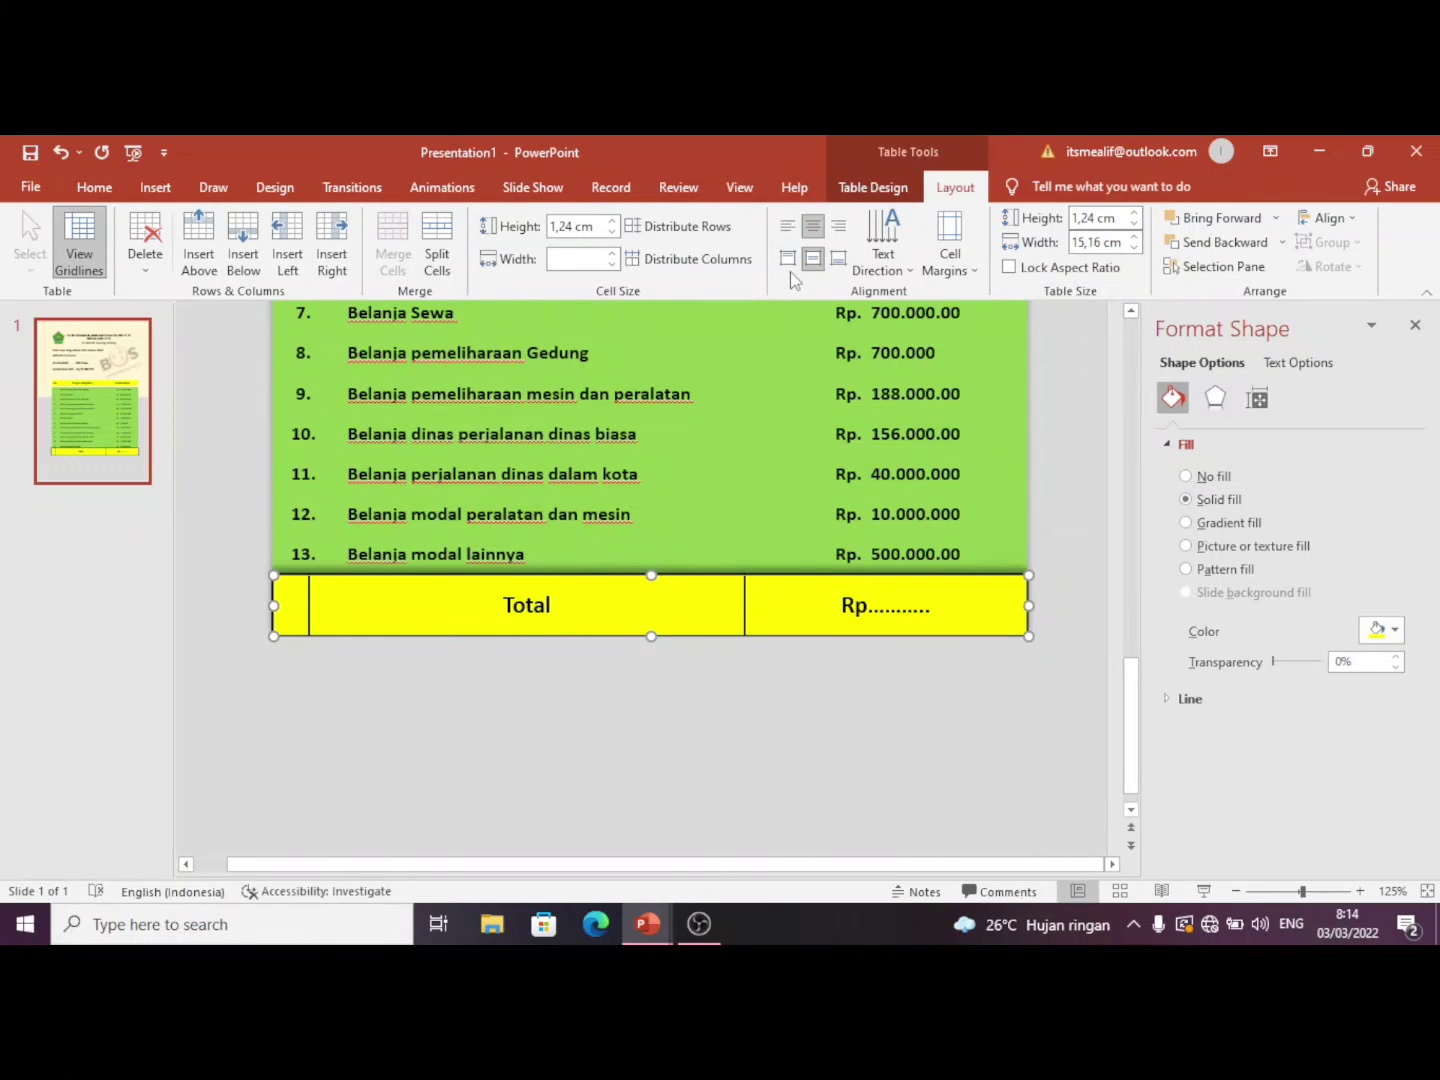
pyautogui.click(788, 227)
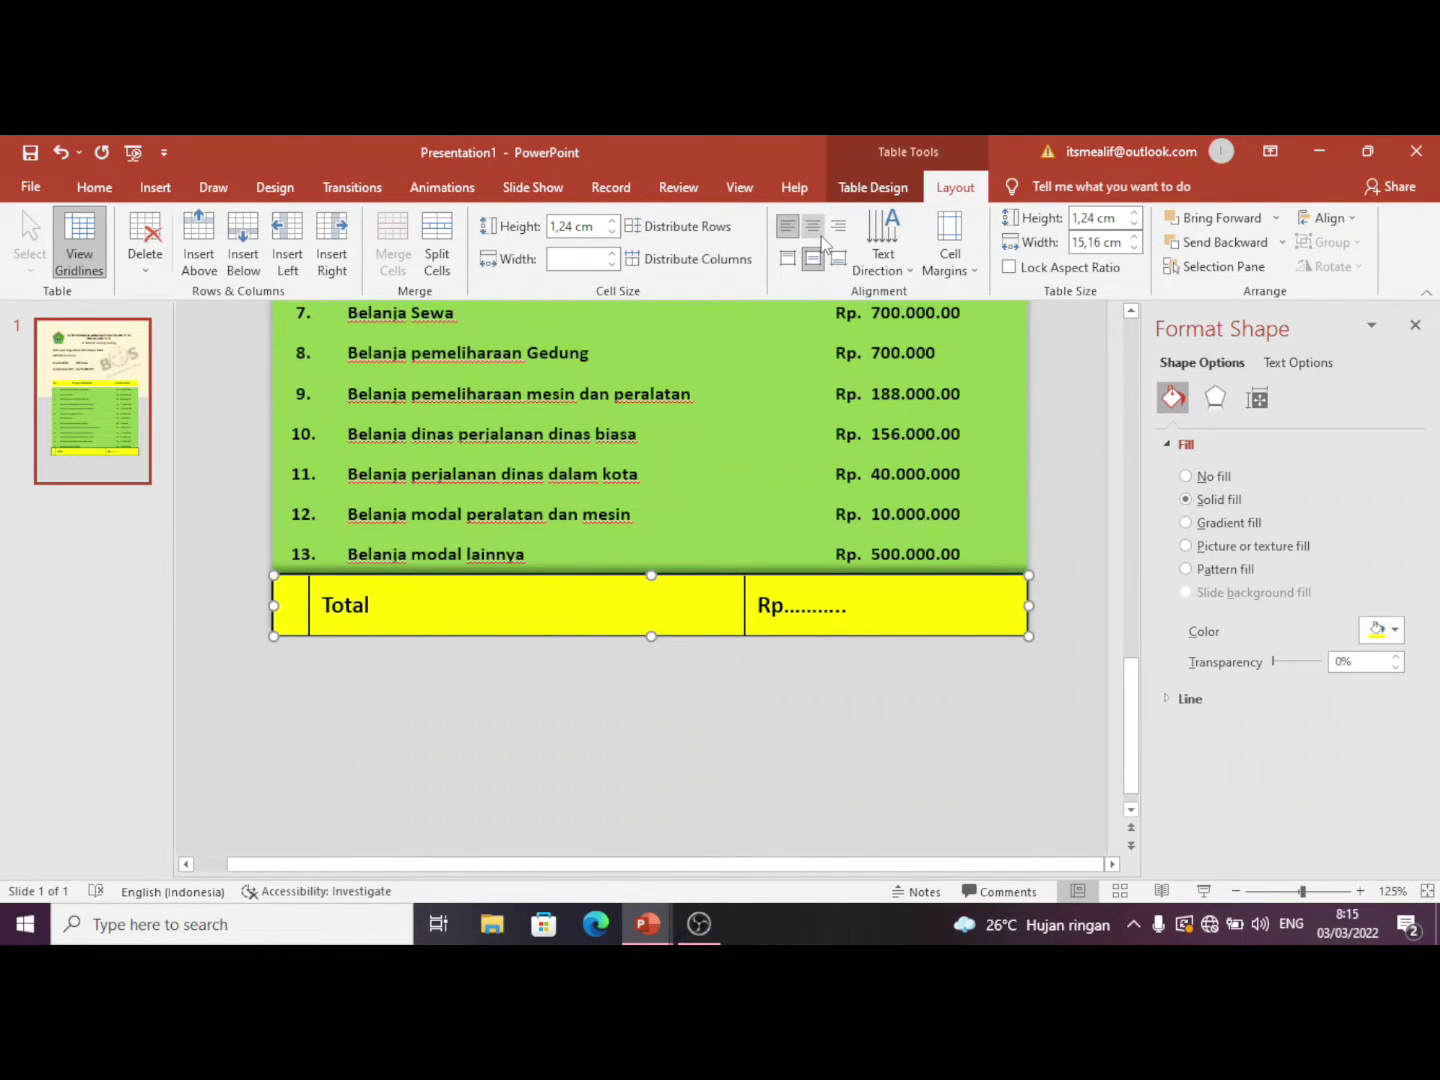
pyautogui.click(813, 227)
pyautogui.click(787, 227)
pyautogui.click(758, 750)
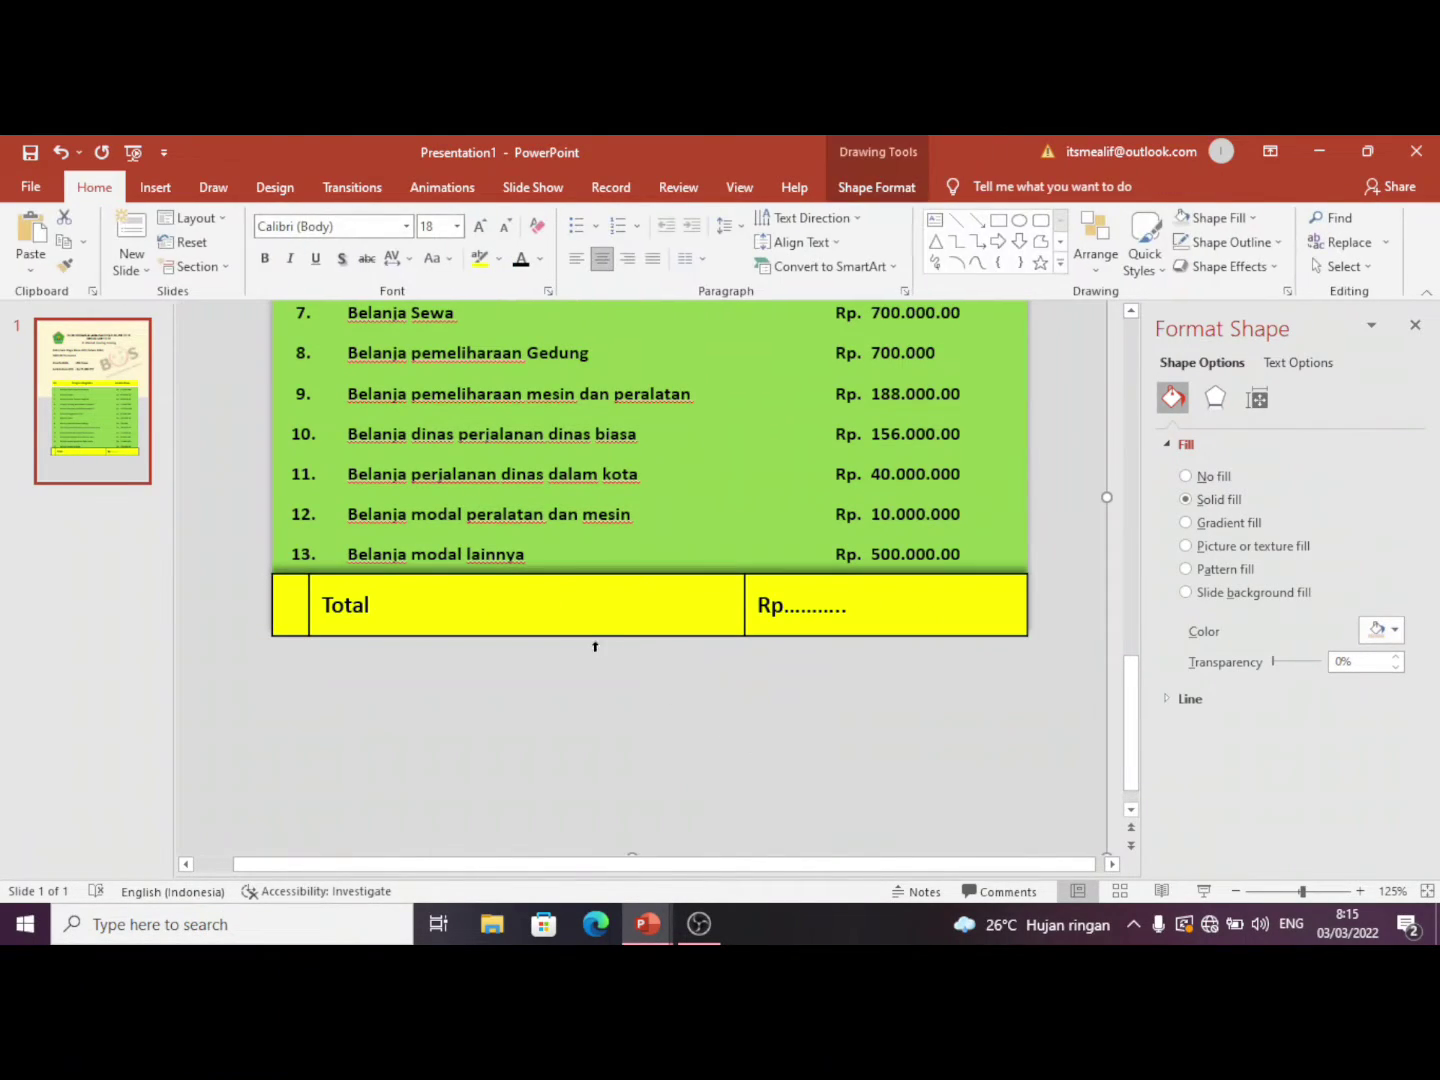
# Step: Select the empty first cell together with the Total cell in the yellow row
pyautogui.moveTo(433, 607); pyautogui.dragTo(301, 598)
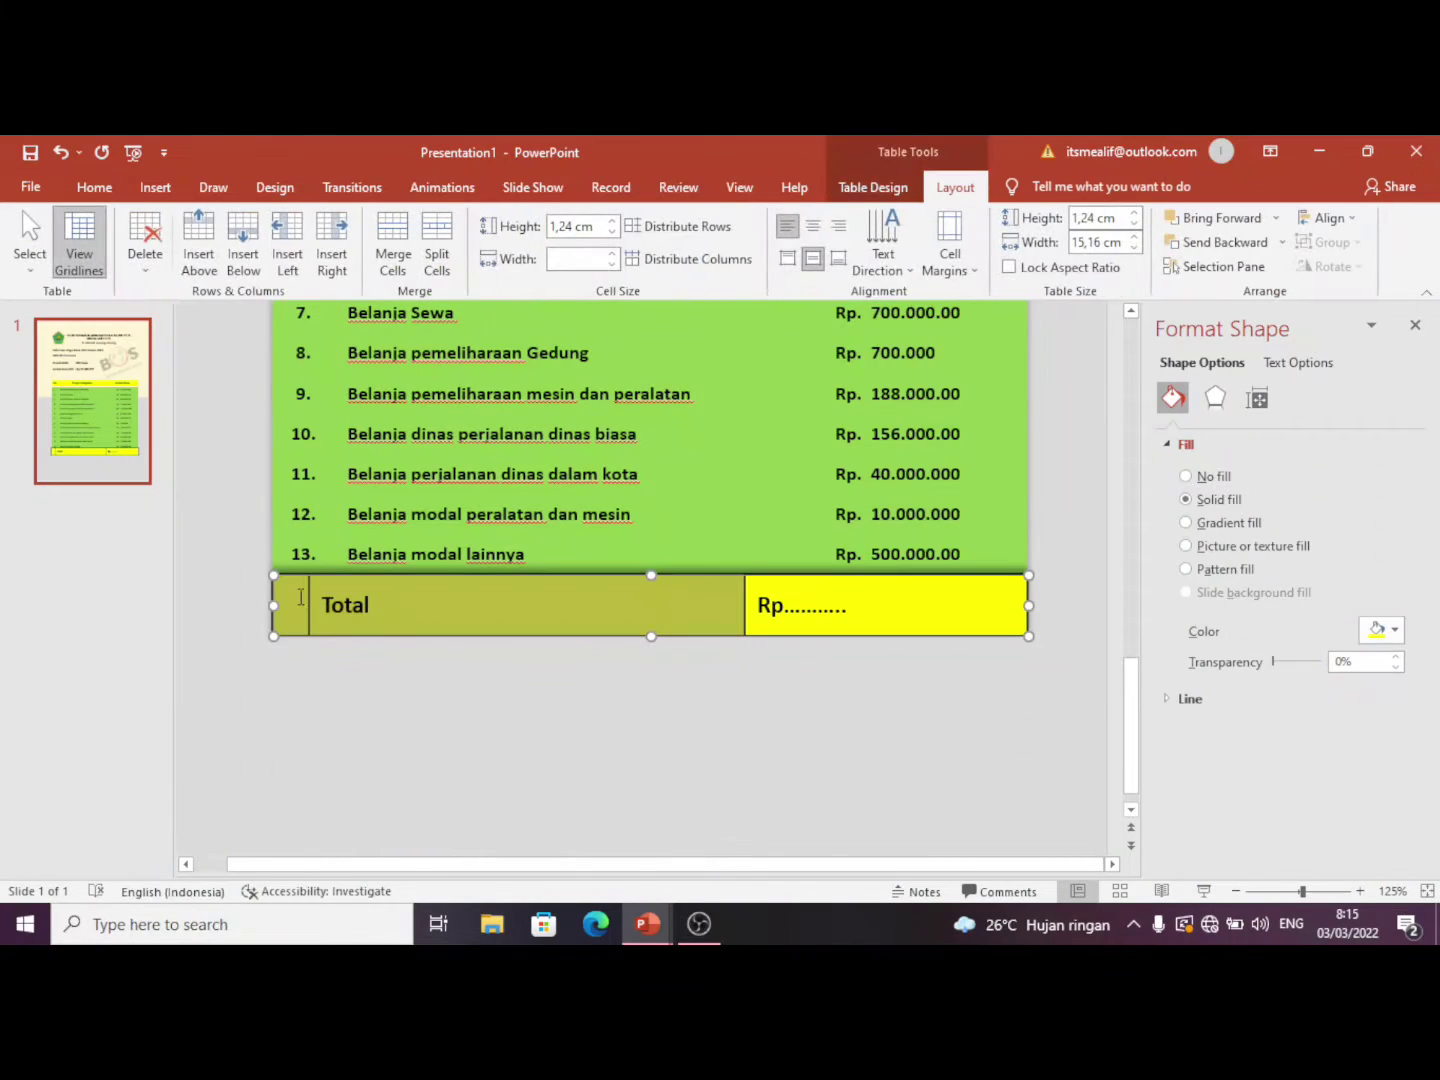